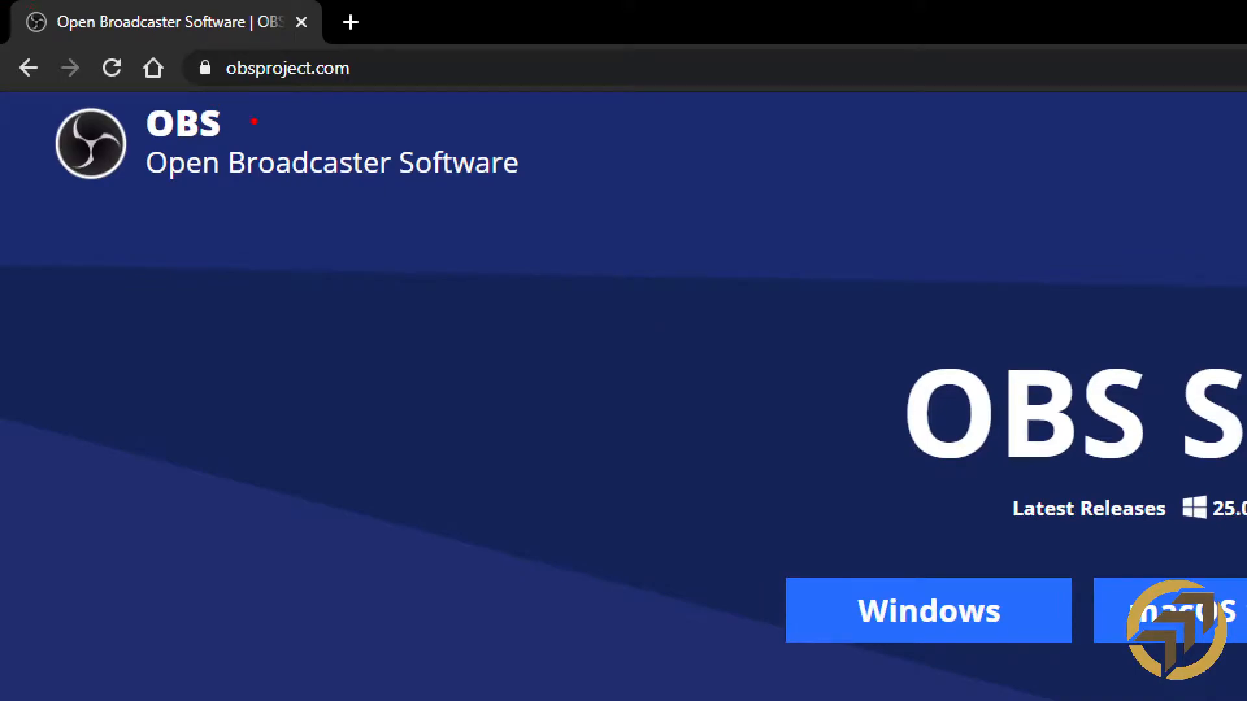
pyautogui.moveTo(213, 102)
pyautogui.mouseDown()
pyautogui.moveTo(432, 93)
pyautogui.moveTo(456, 49)
pyautogui.moveTo(231, 29)
pyautogui.moveTo(191, 43)
pyautogui.moveTo(185, 96)
pyautogui.mouseUp()
pyautogui.press('Escape')
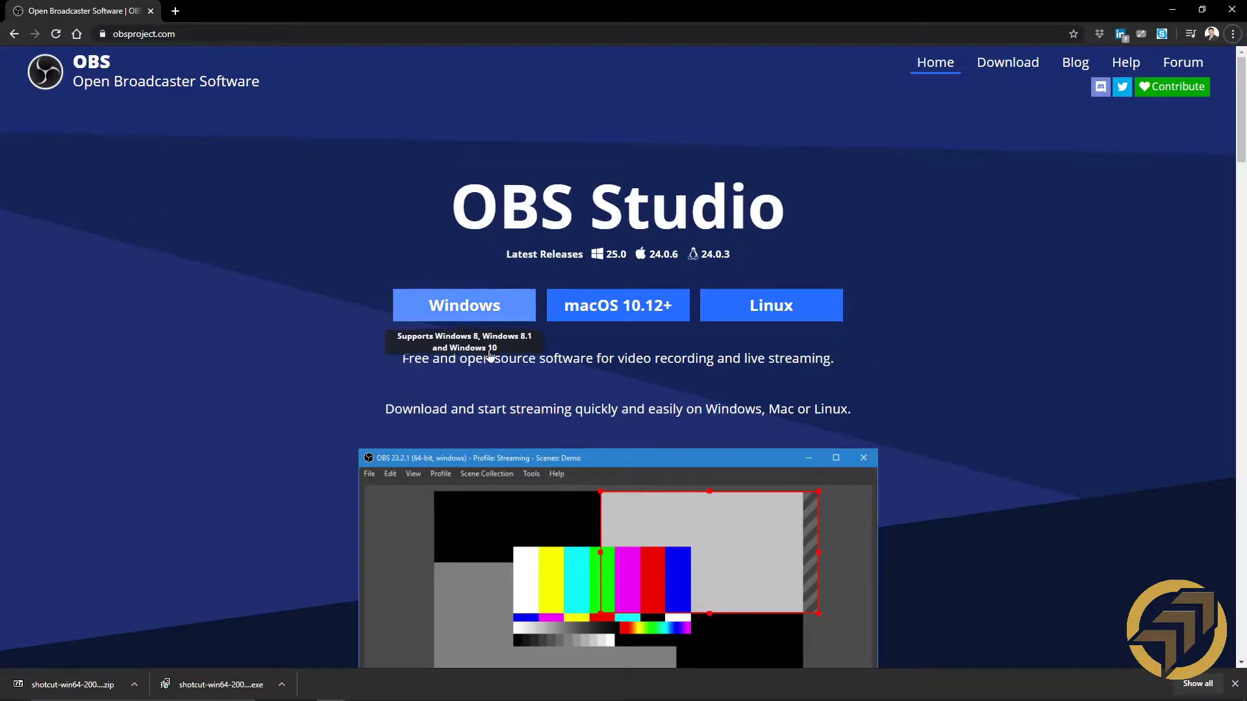
# Try to download the OBS Studio installer for Windows from the project website, and cancel saving the file.
pyautogui.click(462, 306)
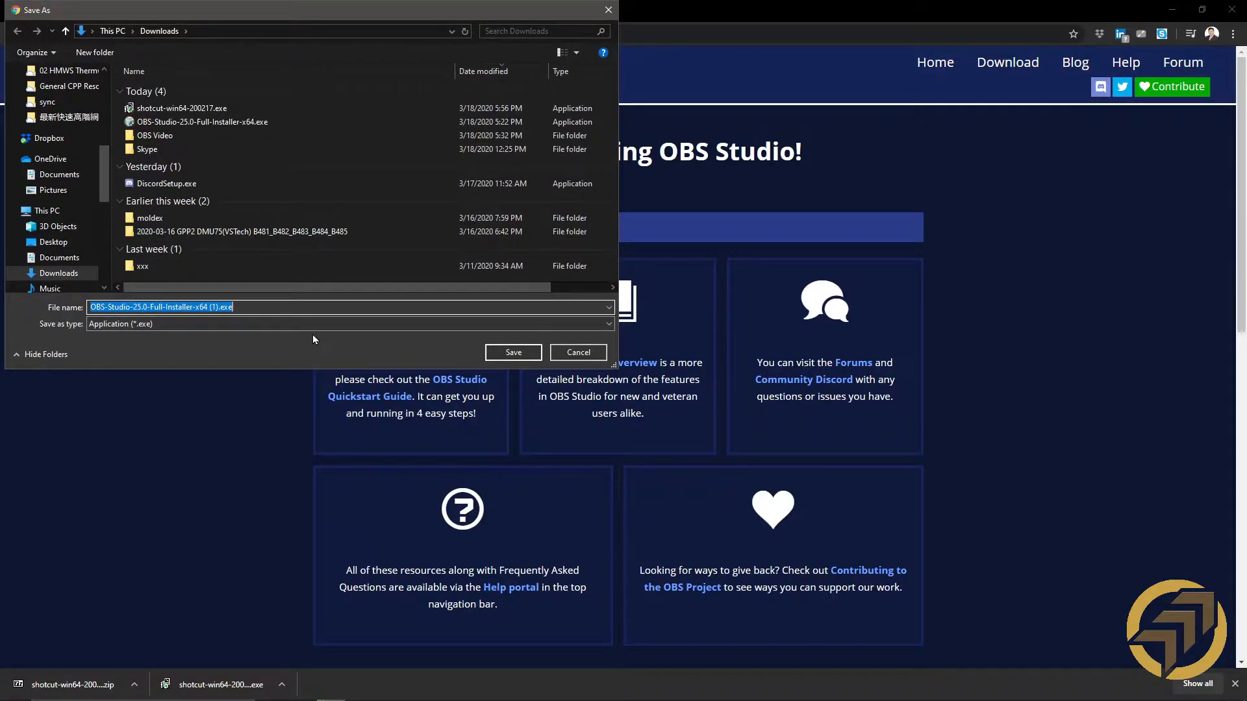
pyautogui.click(584, 360)
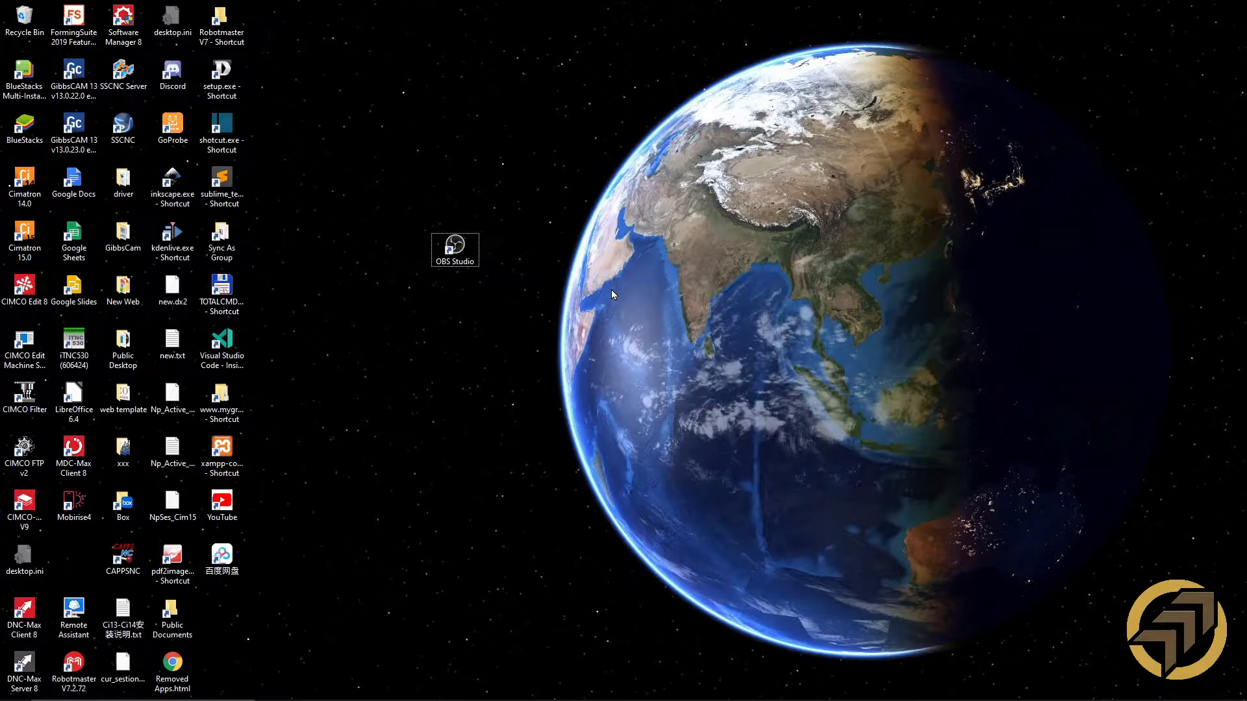
# Launch OBS Studio with integrated graphics as an additional instance, and reposition and enlarge its window.
pyautogui.rightClick(463, 251)
pyautogui.moveTo(393, 314)
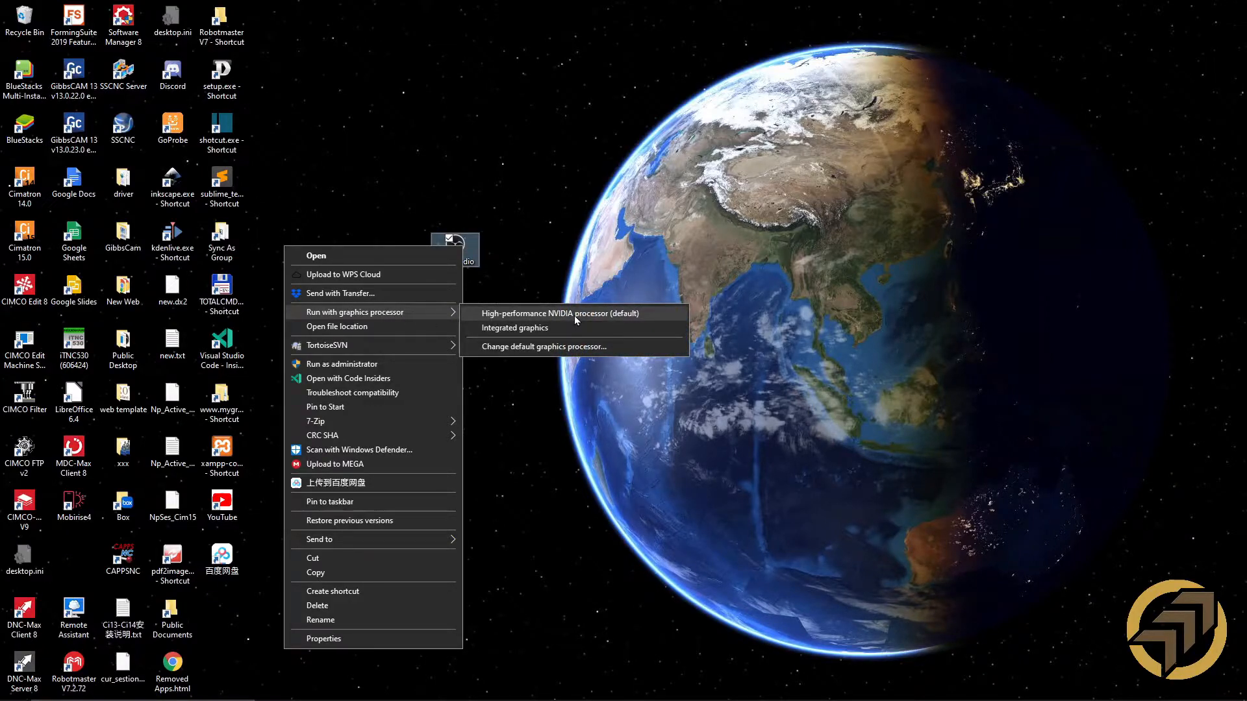
pyautogui.click(529, 330)
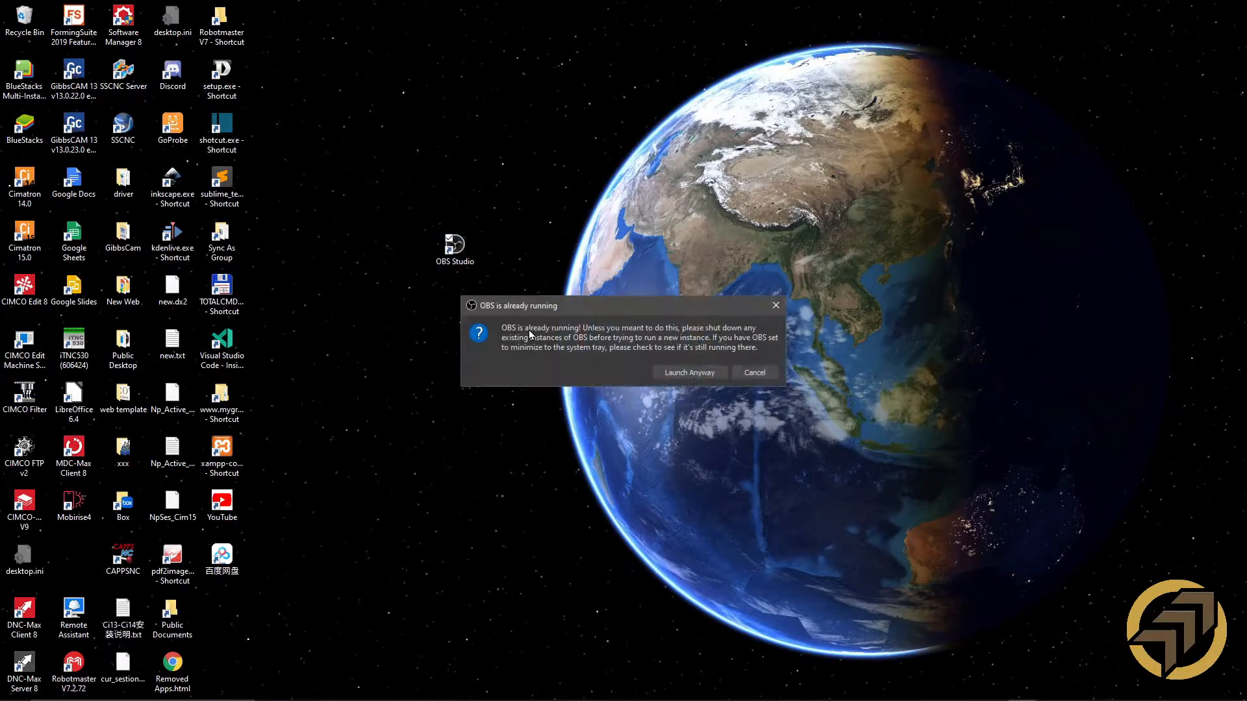
pyautogui.click(686, 374)
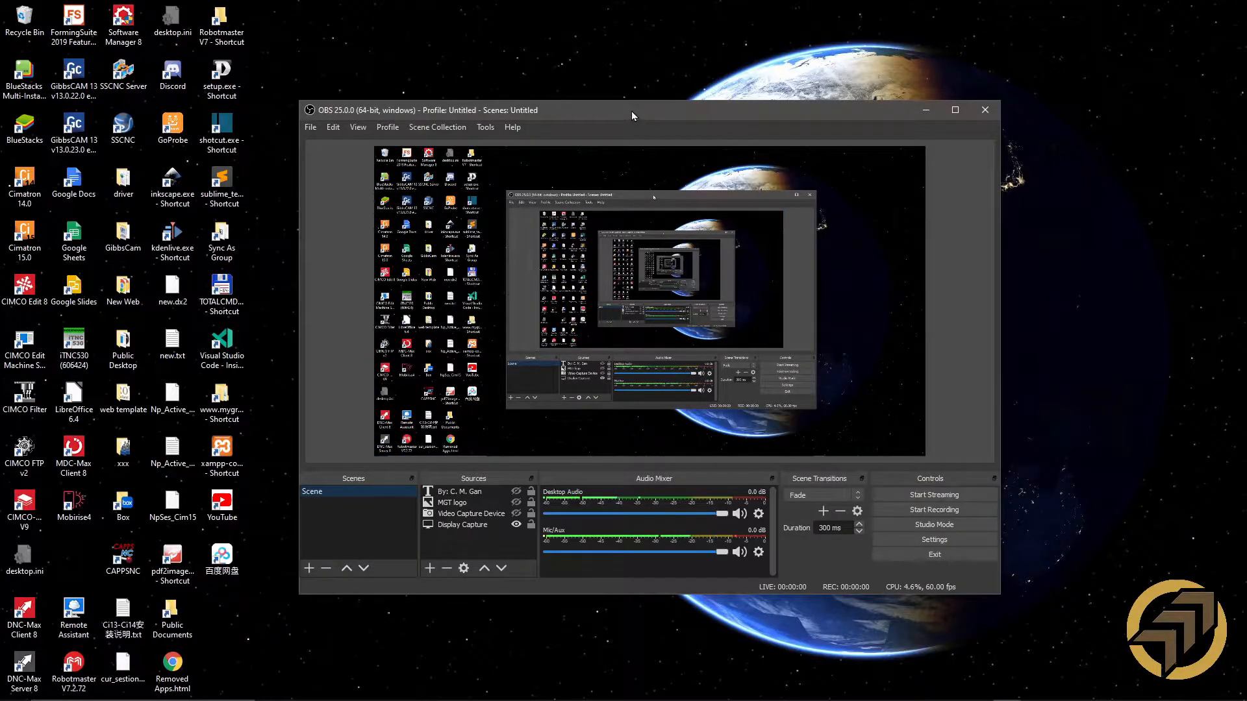
pyautogui.moveTo(631, 111); pyautogui.dragTo(603, 70)
pyautogui.moveTo(970, 553); pyautogui.dragTo(1074, 632)
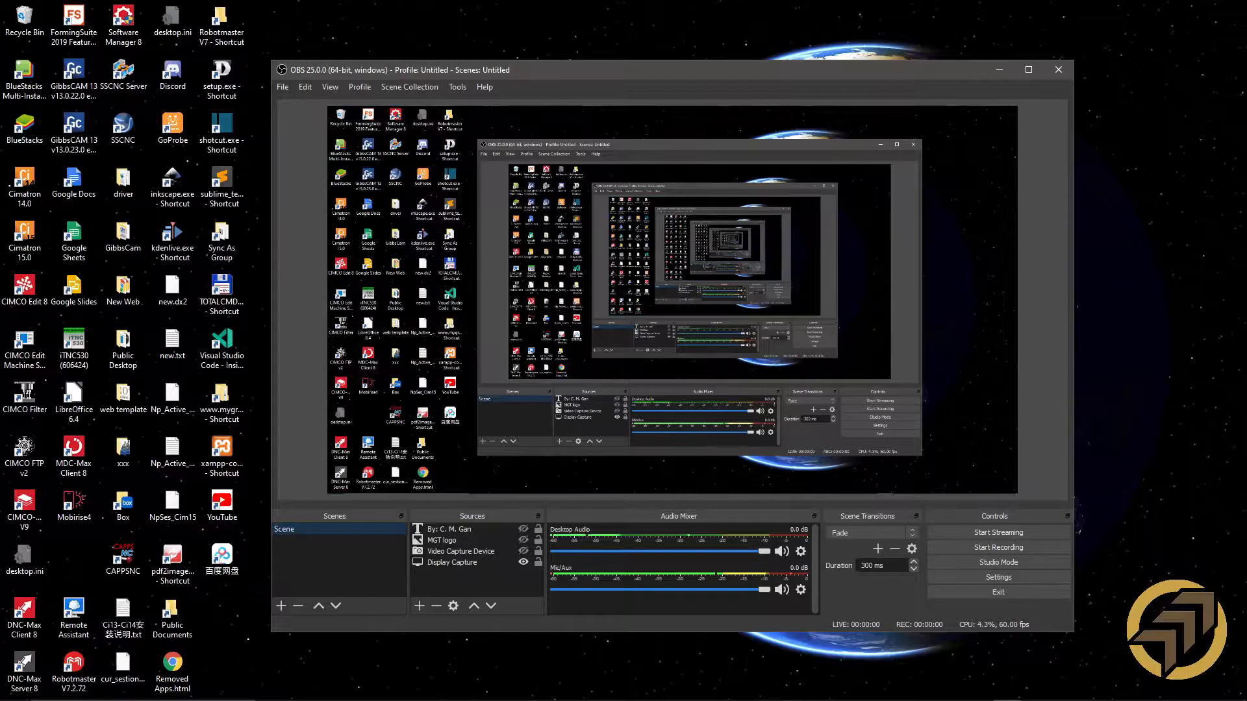
# Switch to HyperSnap, outline the "Optimize just for recording, I will not be streaming" option with a red rectangle, and minimize the program.
pyautogui.moveTo(530, 700)
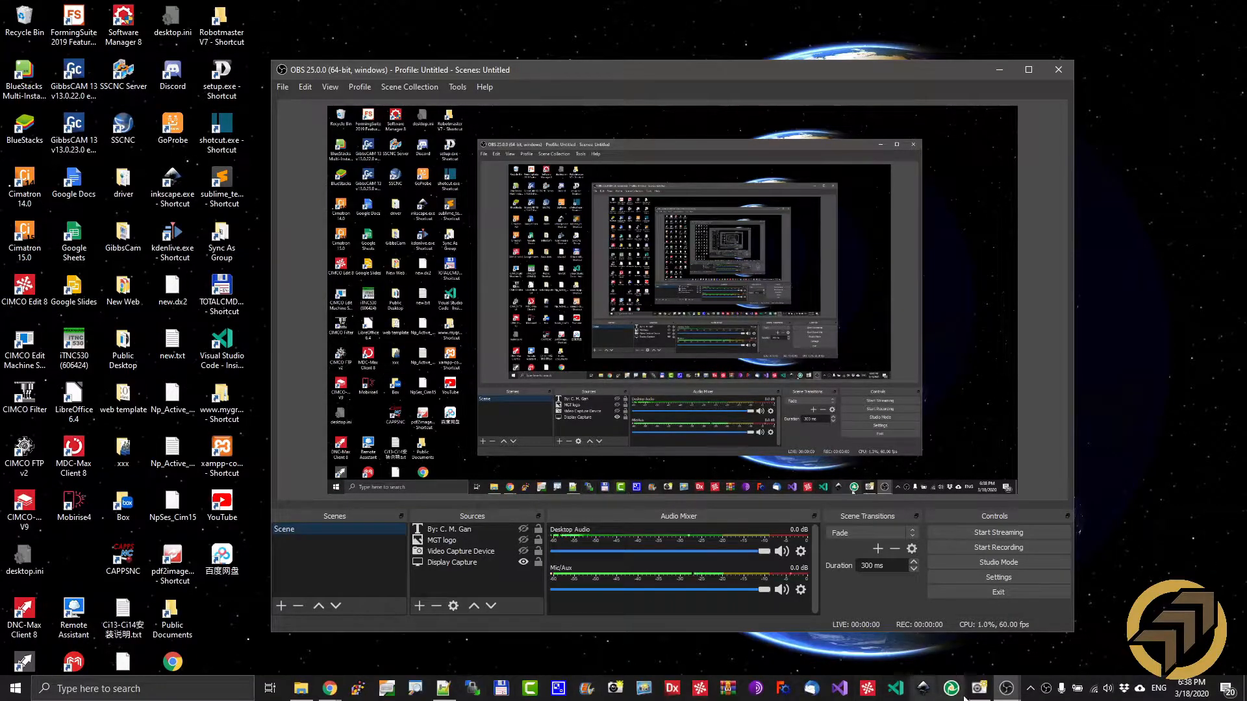
pyautogui.click(984, 695)
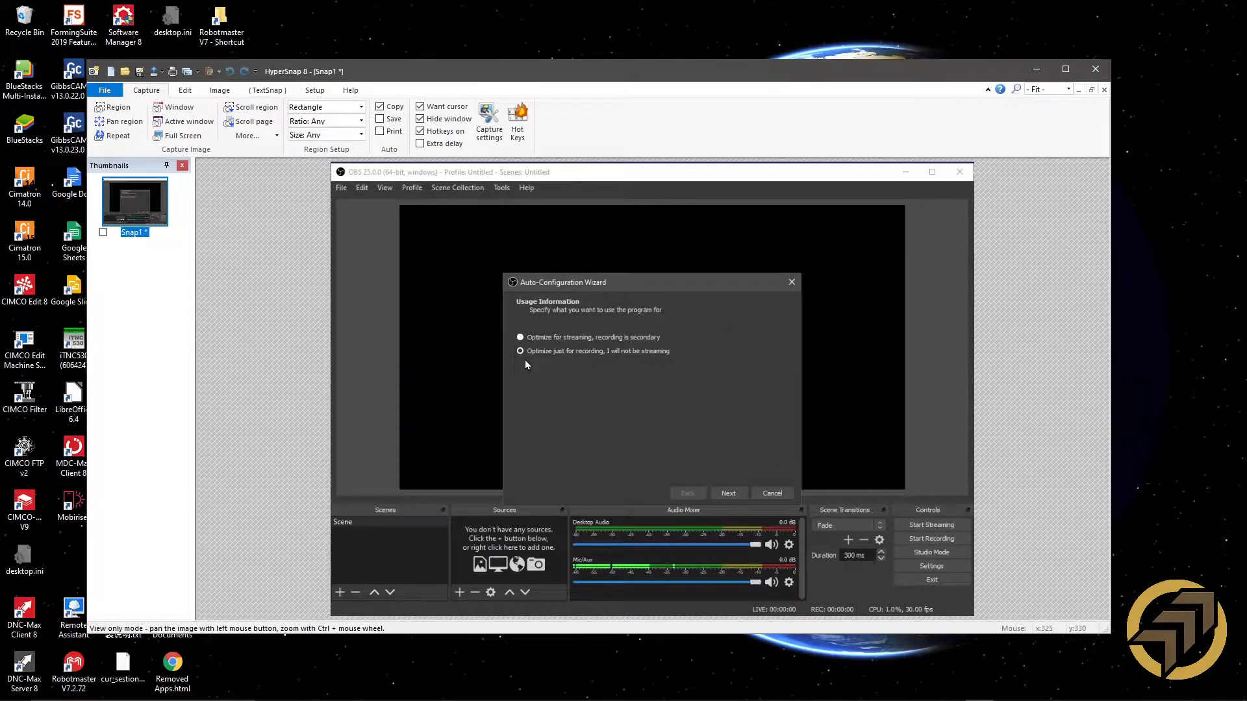
pyautogui.click(185, 90)
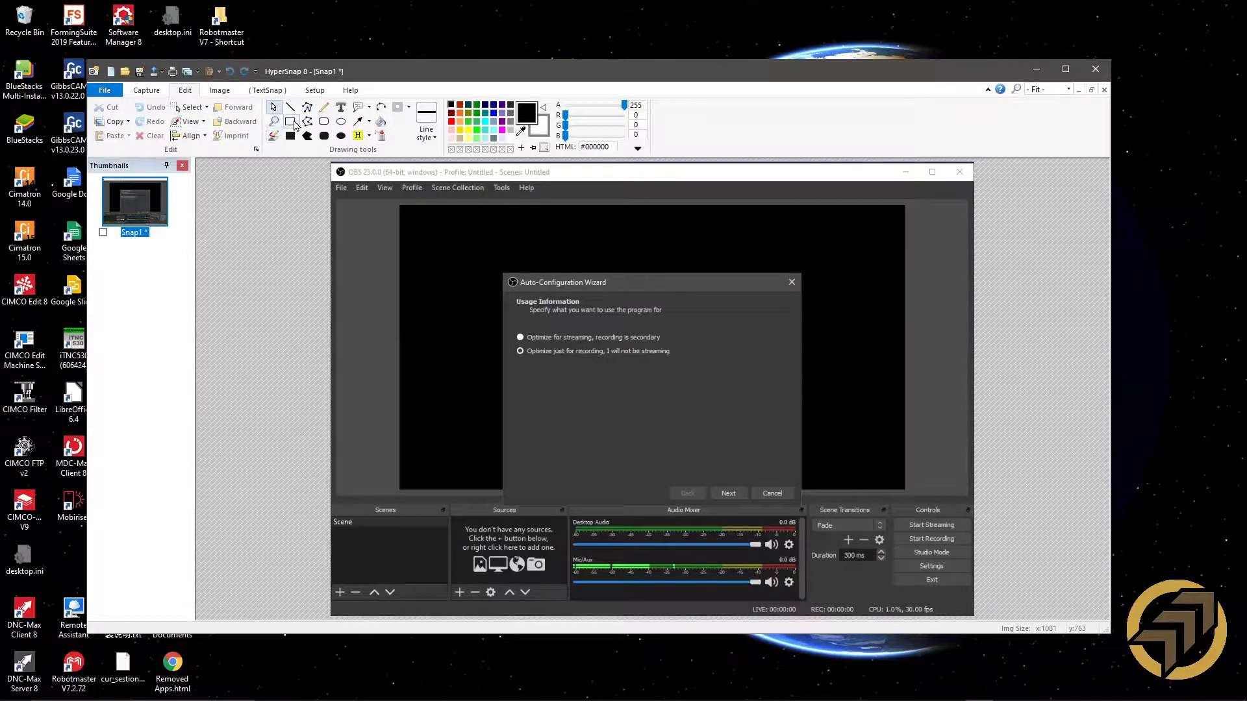
pyautogui.click(452, 122)
pyautogui.click(290, 121)
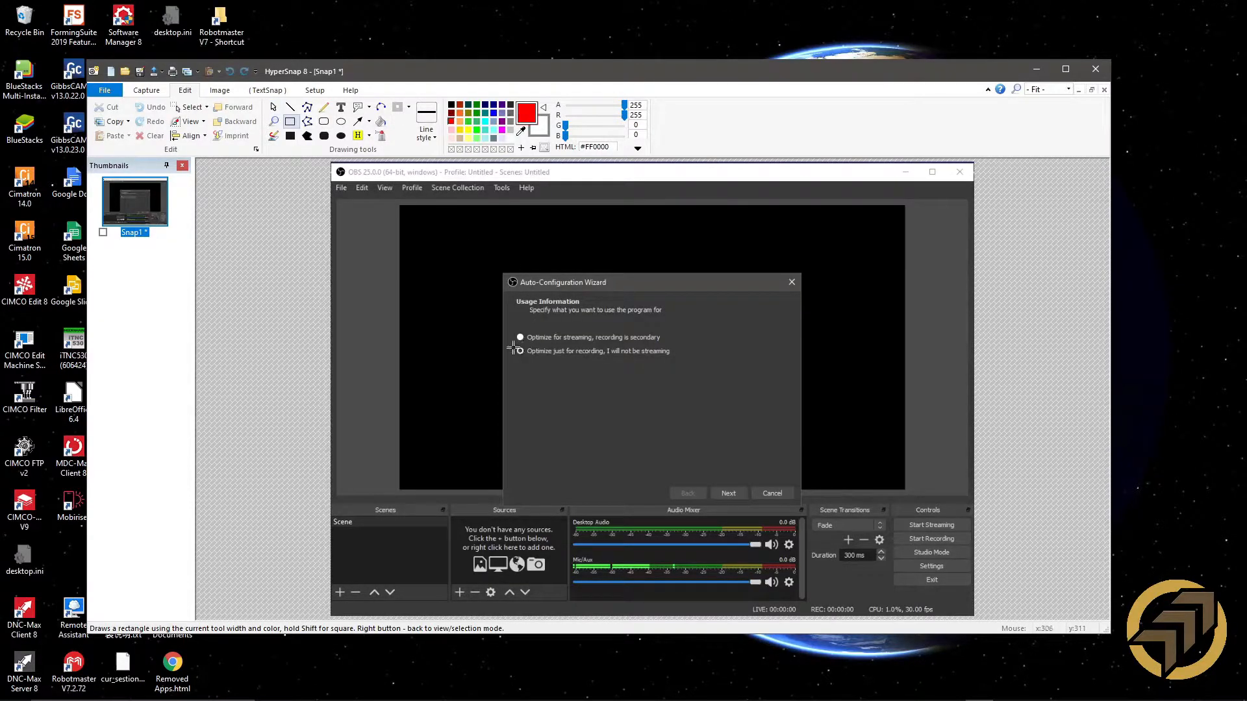
pyautogui.moveTo(511, 345); pyautogui.dragTo(686, 369)
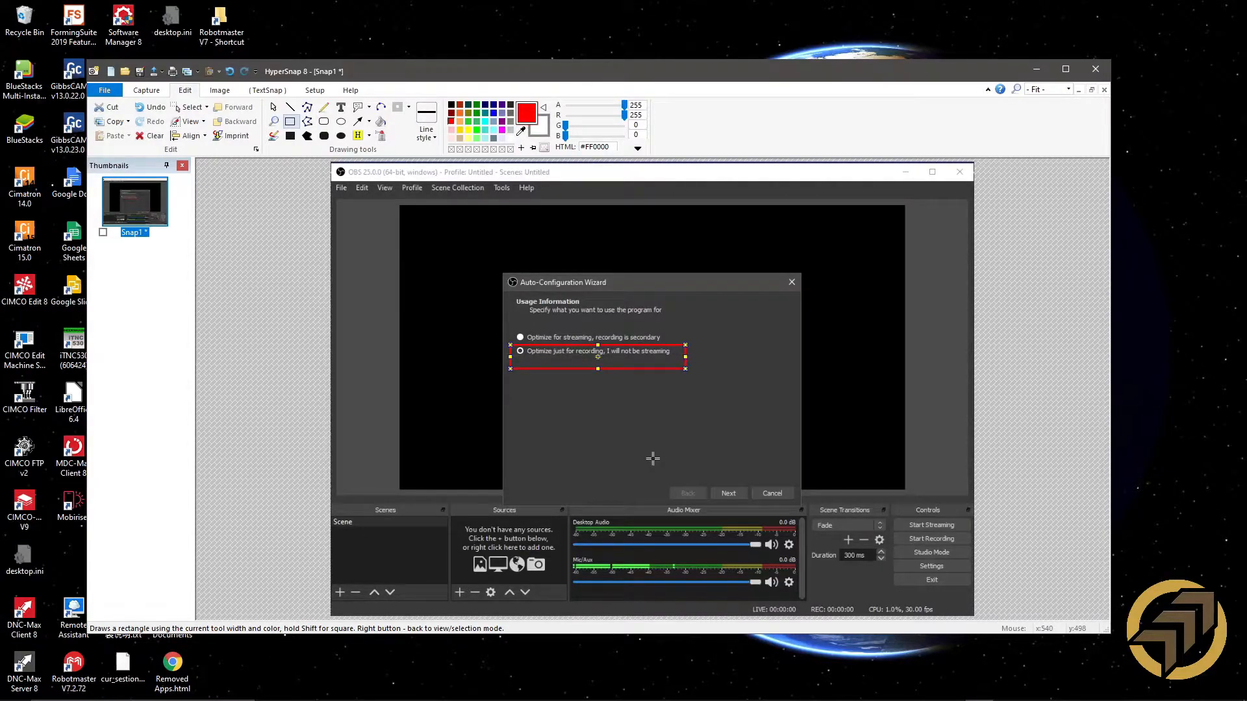
pyautogui.click(1036, 69)
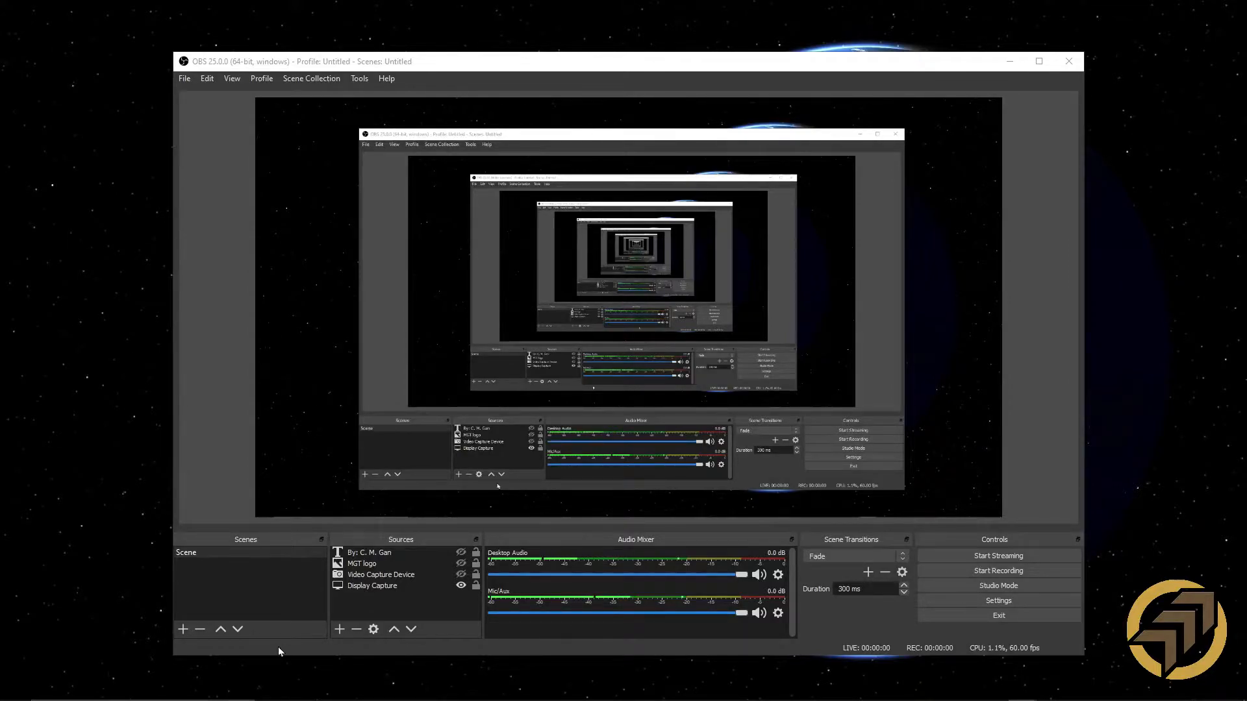
# Remove the Display Capture and Video Capture Device sources from the scene.
pyautogui.click(372, 587)
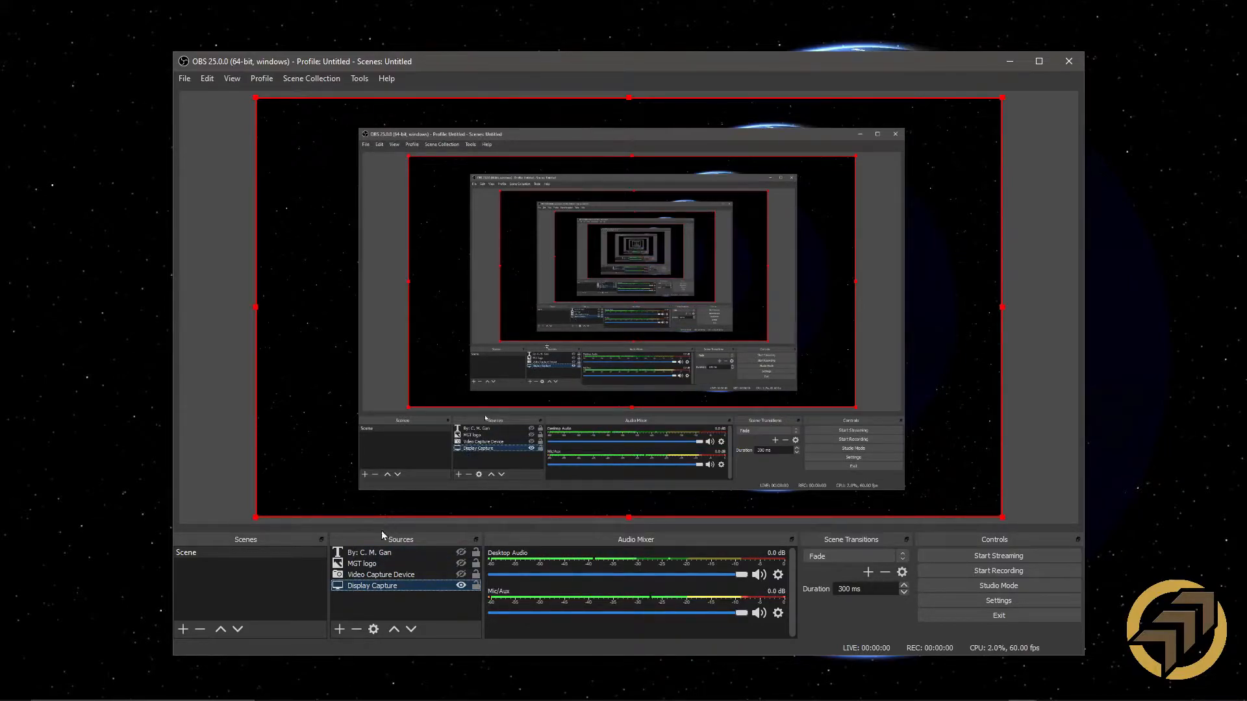
pyautogui.rightClick(374, 587)
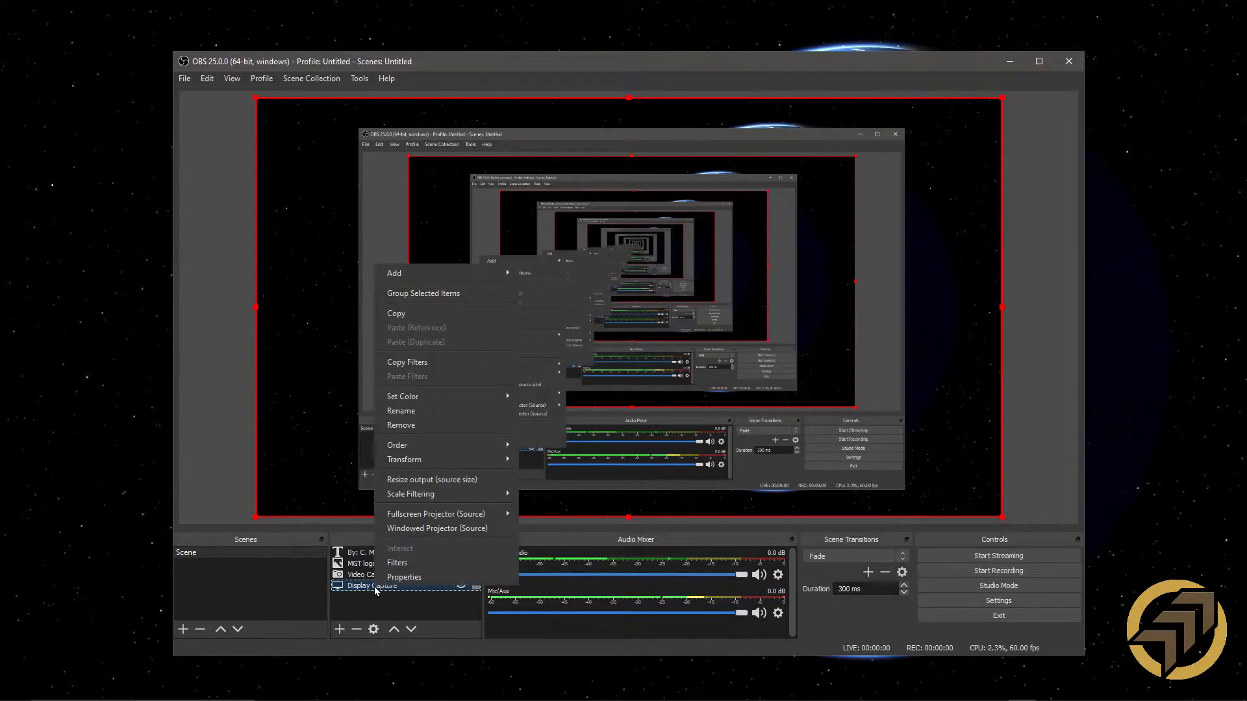
pyautogui.click(402, 426)
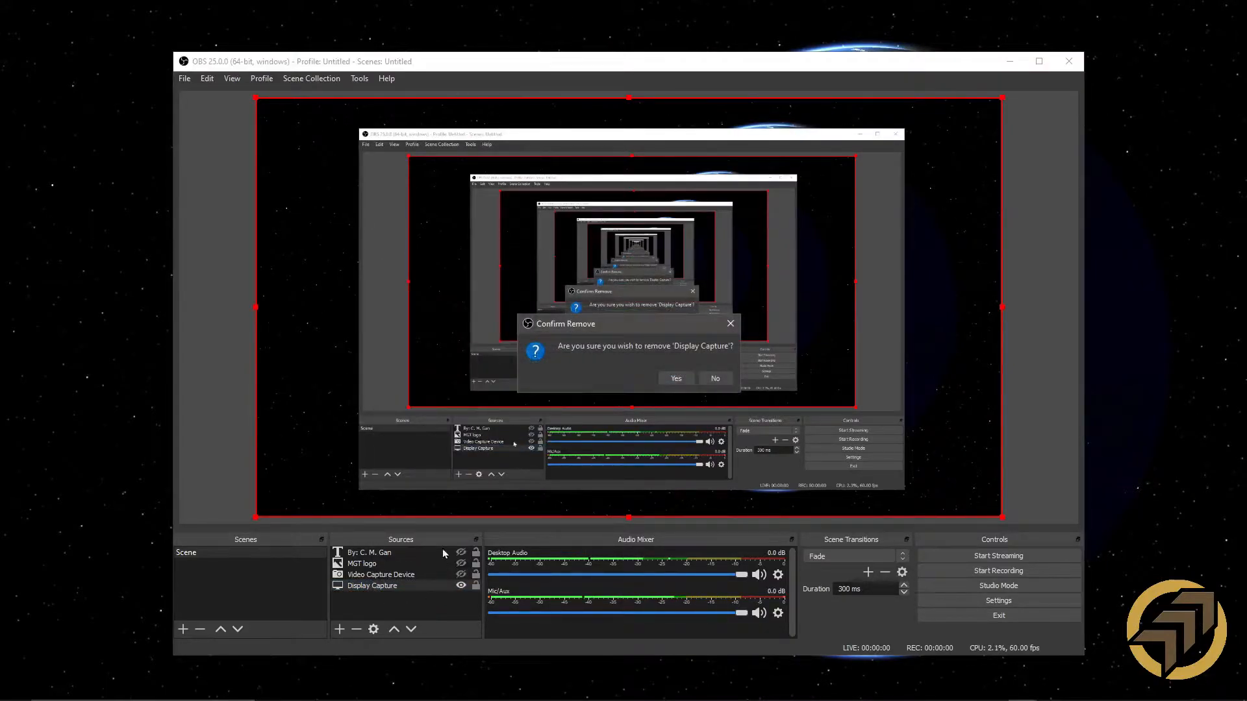
pyautogui.click(676, 378)
pyautogui.click(392, 574)
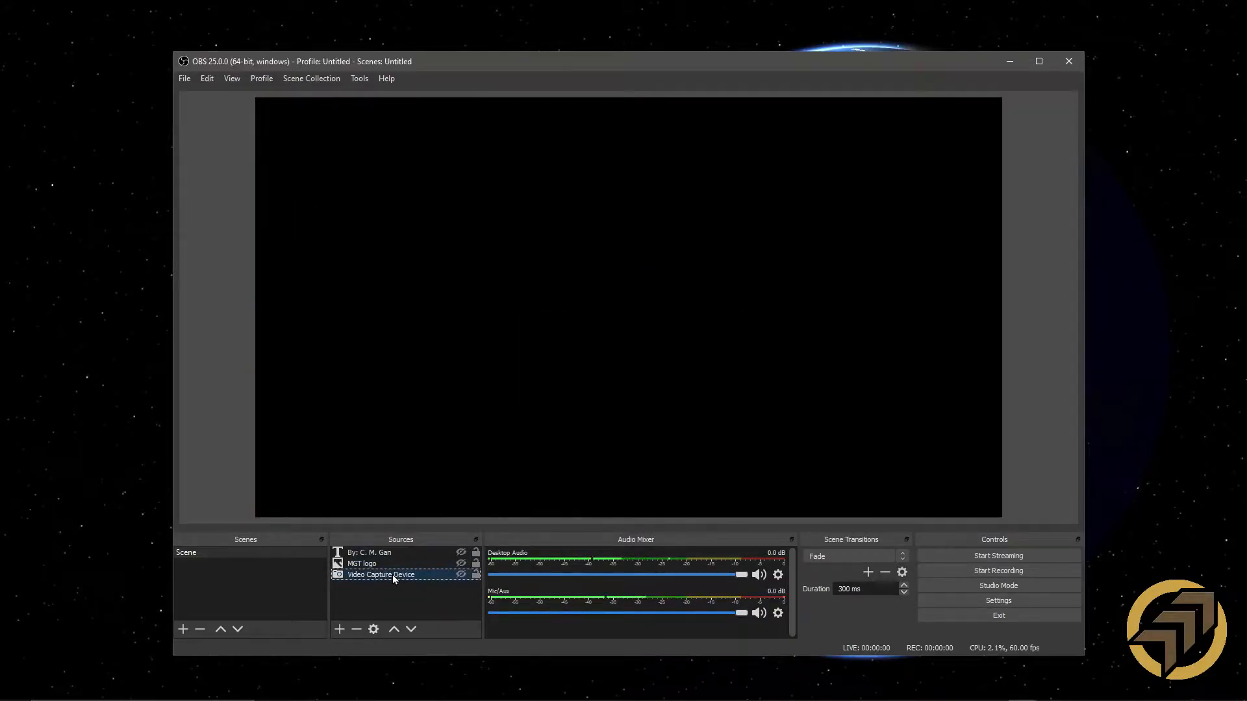
pyautogui.rightClick(392, 575)
pyautogui.click(432, 381)
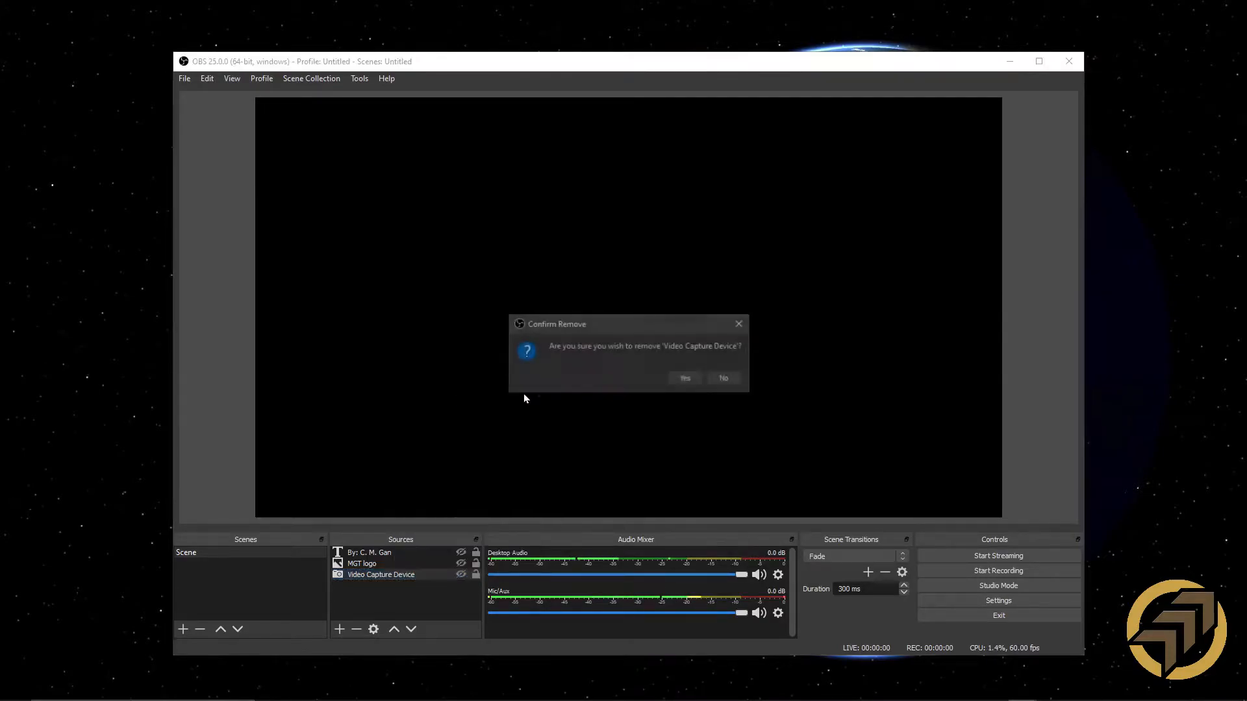
pyautogui.click(679, 378)
# Remove the MGT logo image source and the author-name text source from the scene.
pyautogui.click(391, 566)
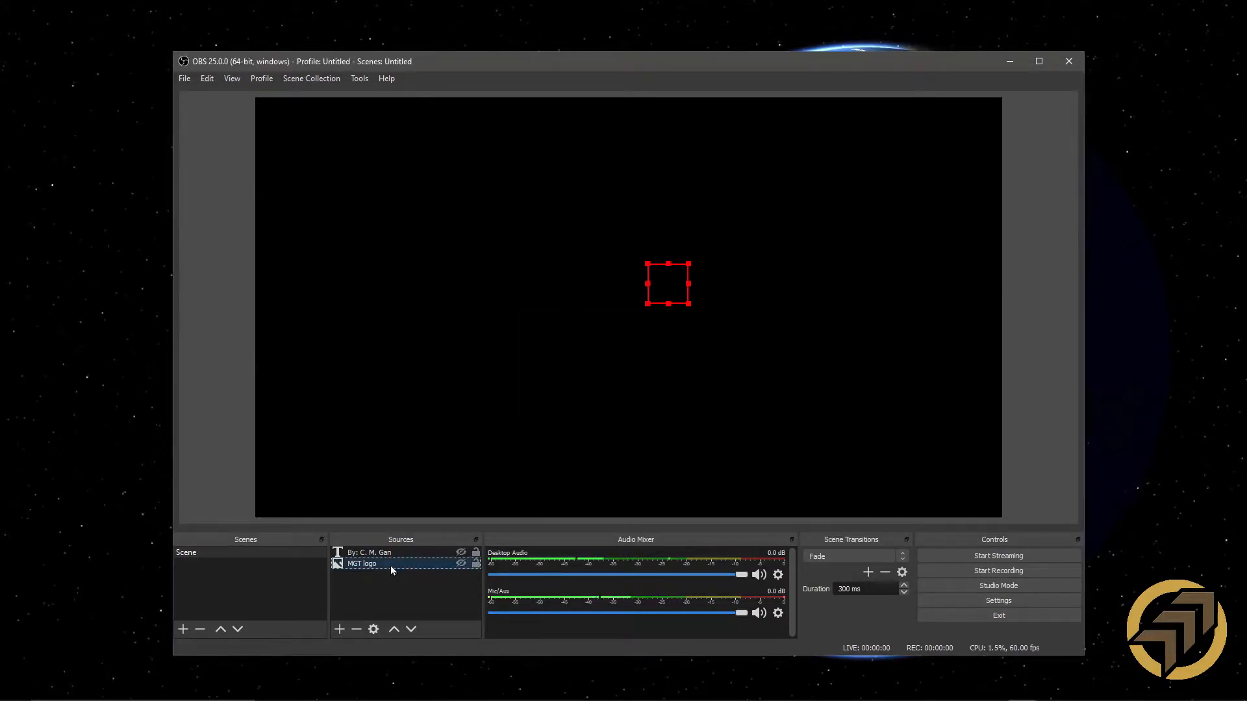
pyautogui.rightClick(391, 567)
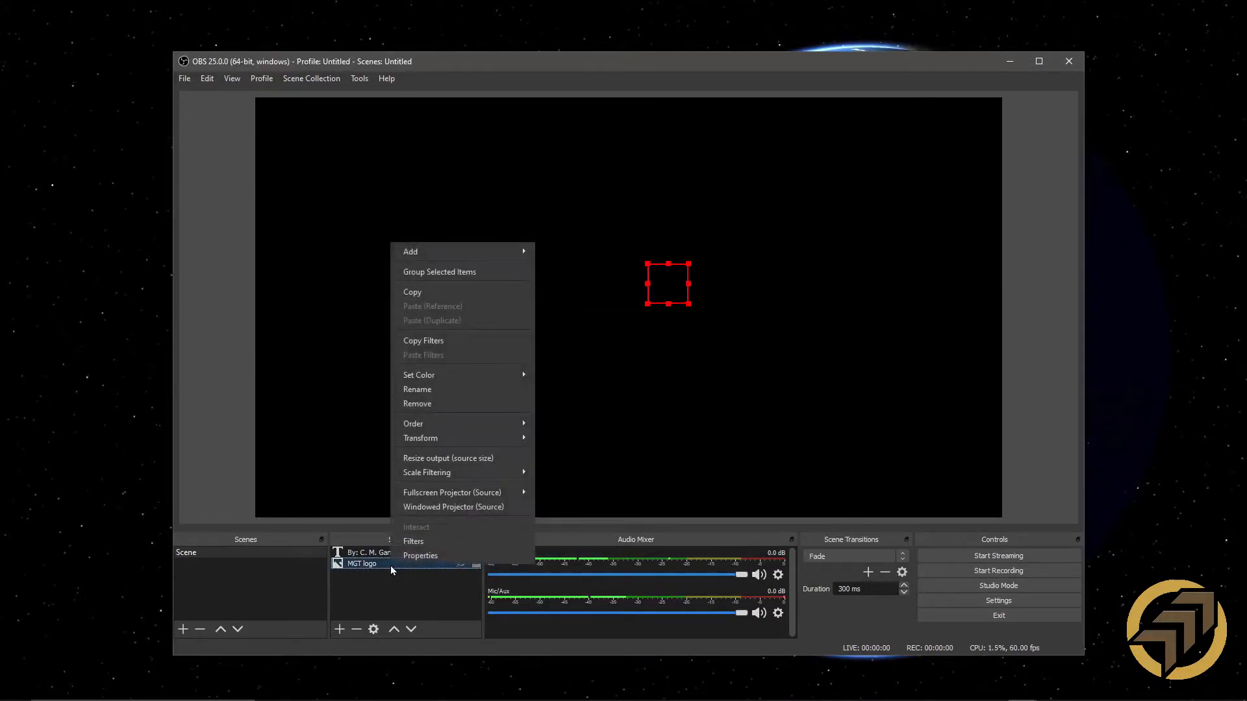
pyautogui.click(454, 404)
pyautogui.click(669, 380)
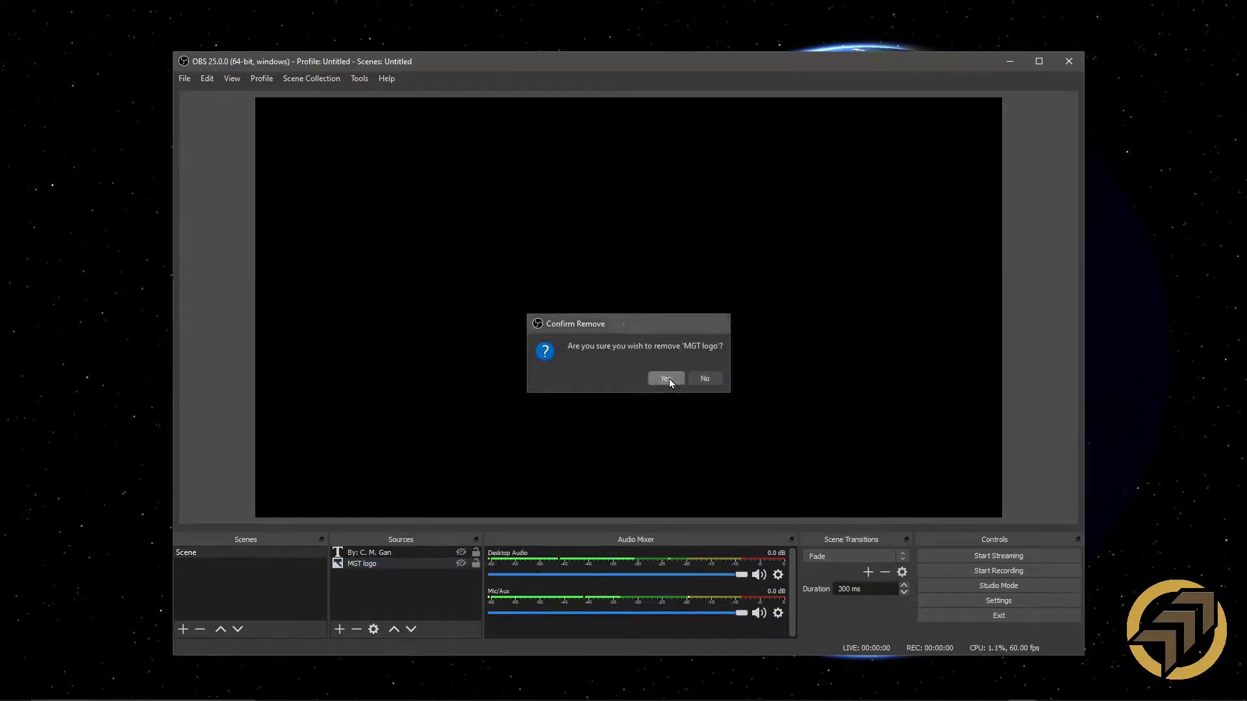
pyautogui.rightClick(408, 550)
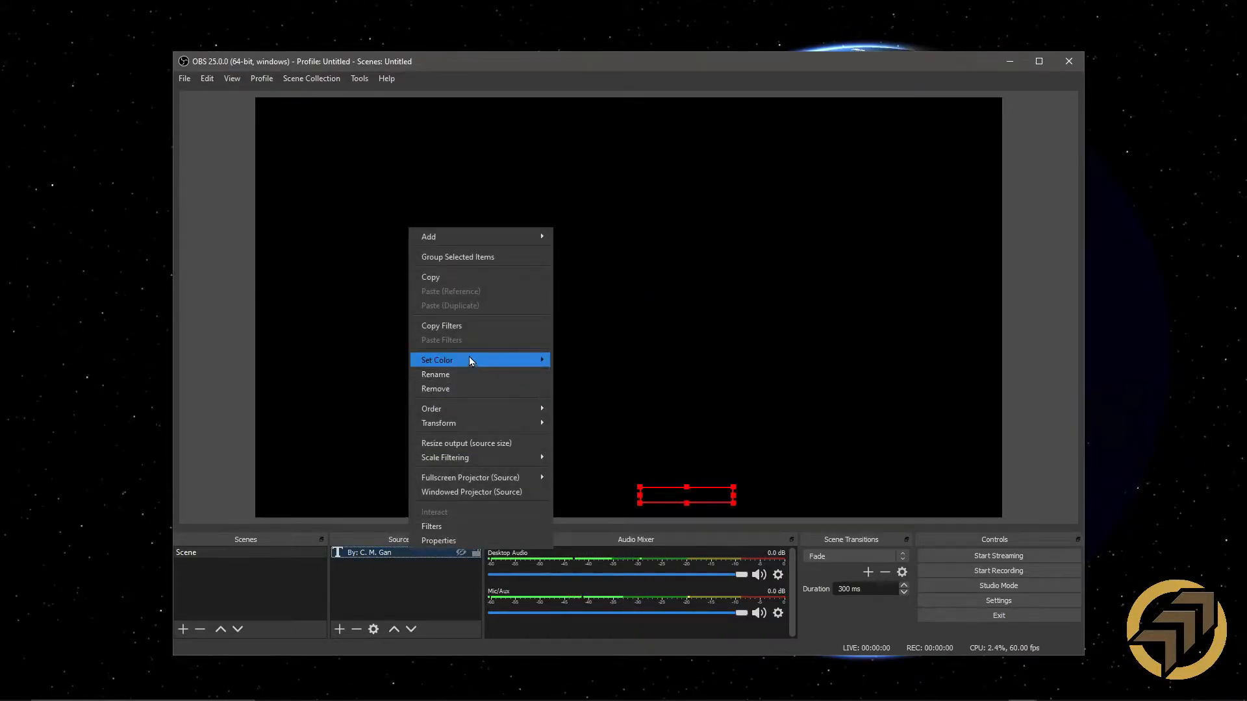
pyautogui.click(454, 387)
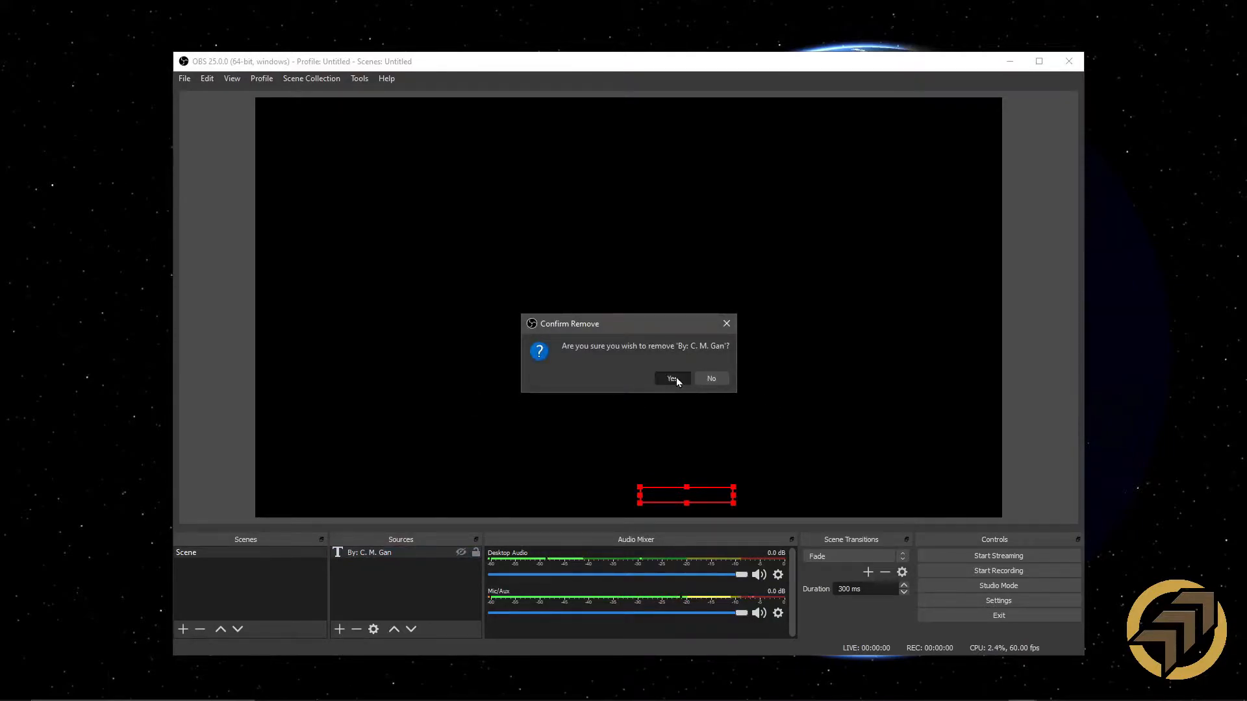
pyautogui.click(676, 378)
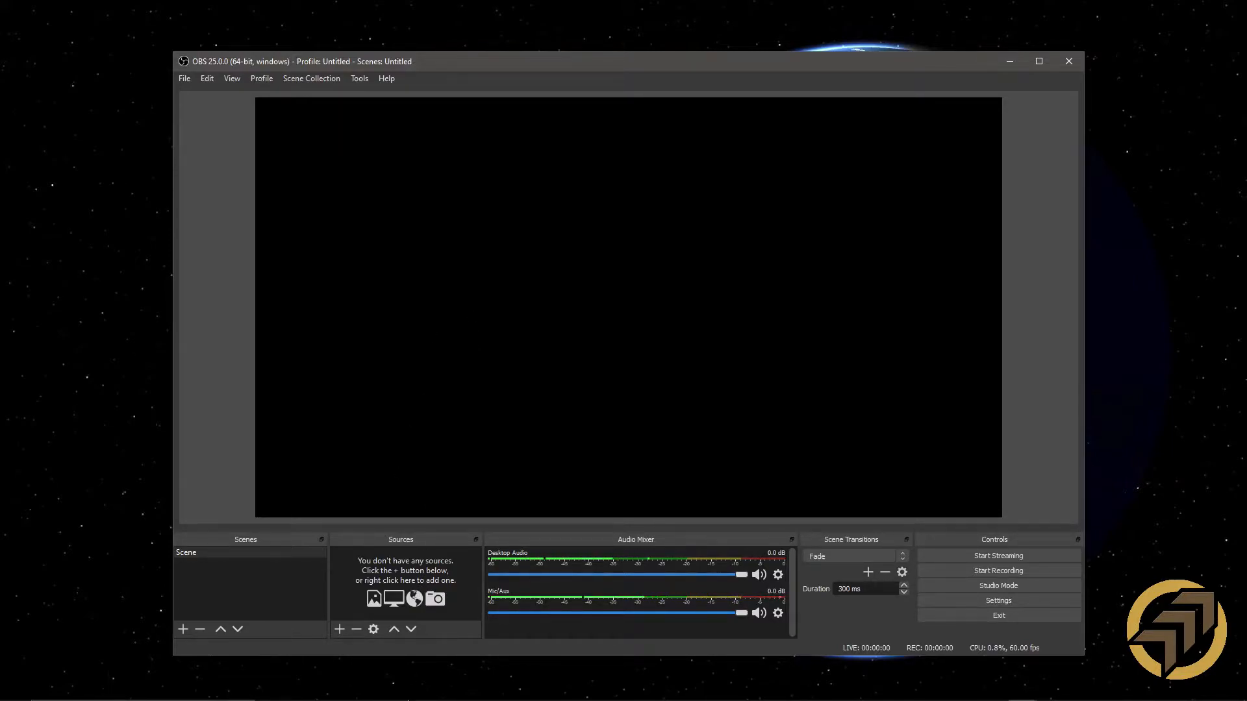
# Add a new visible Display Capture source to the scene, keeping its default name.
pyautogui.rightClick(414, 566)
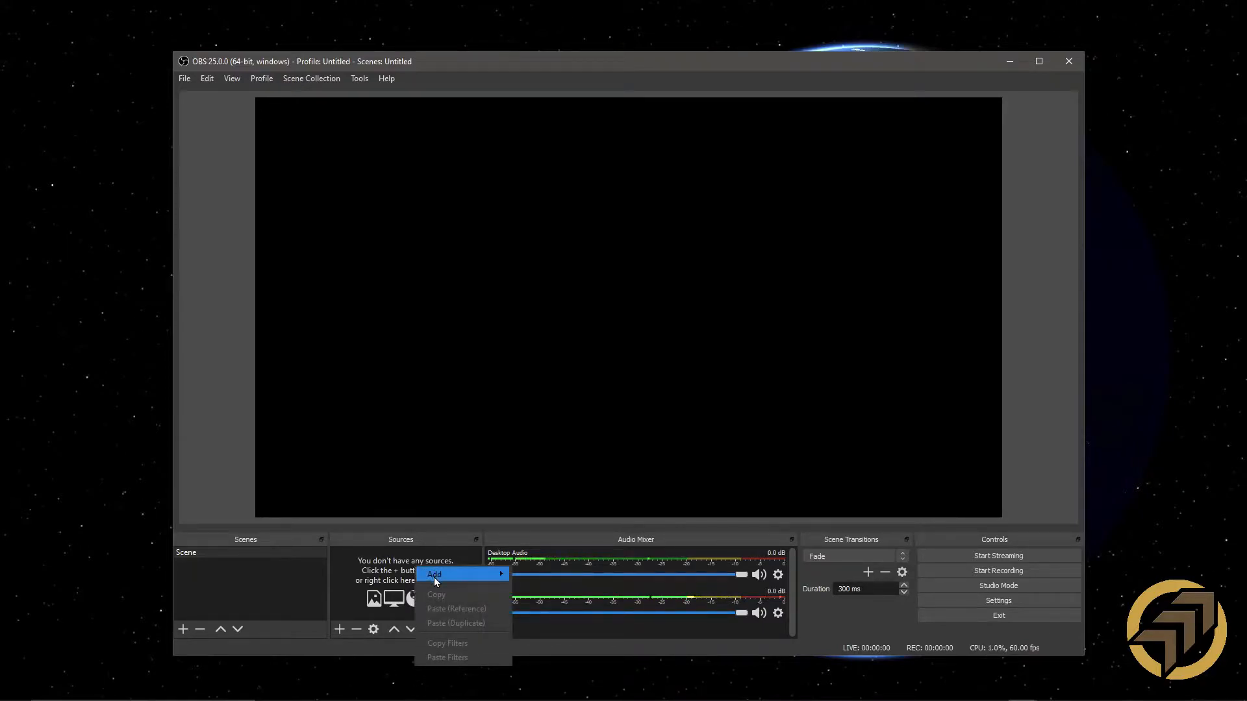
pyautogui.moveTo(434, 577)
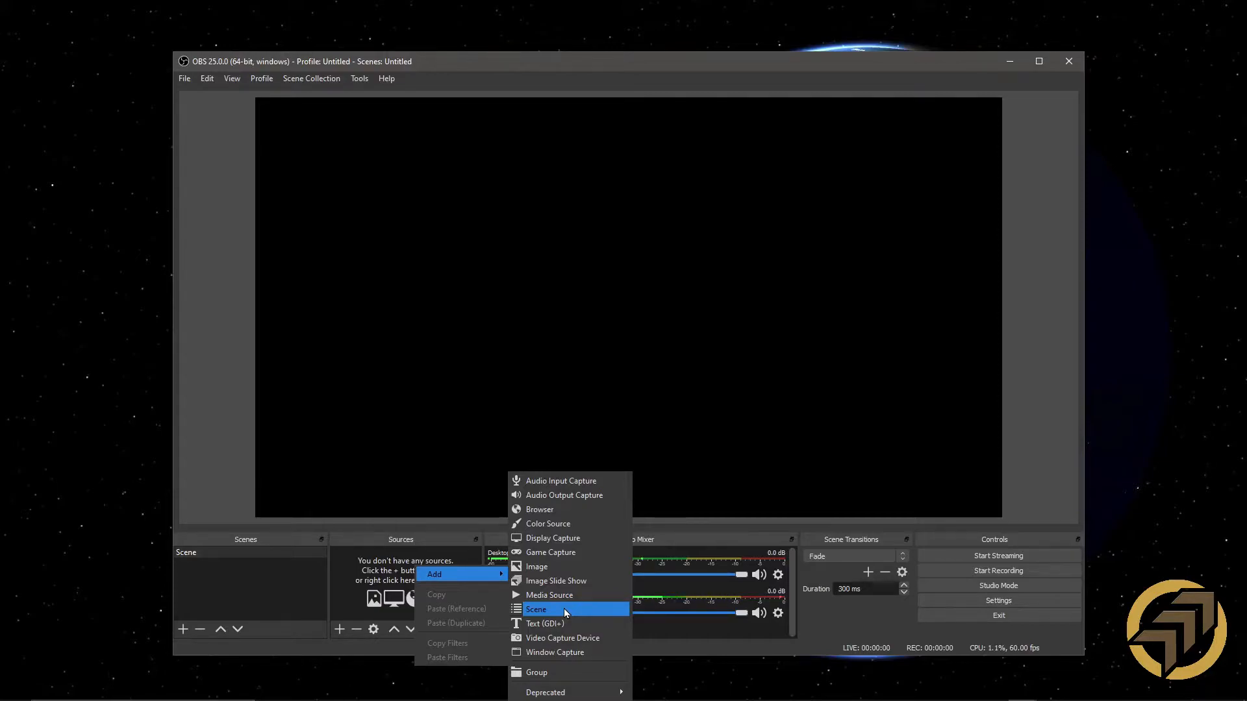
pyautogui.click(560, 539)
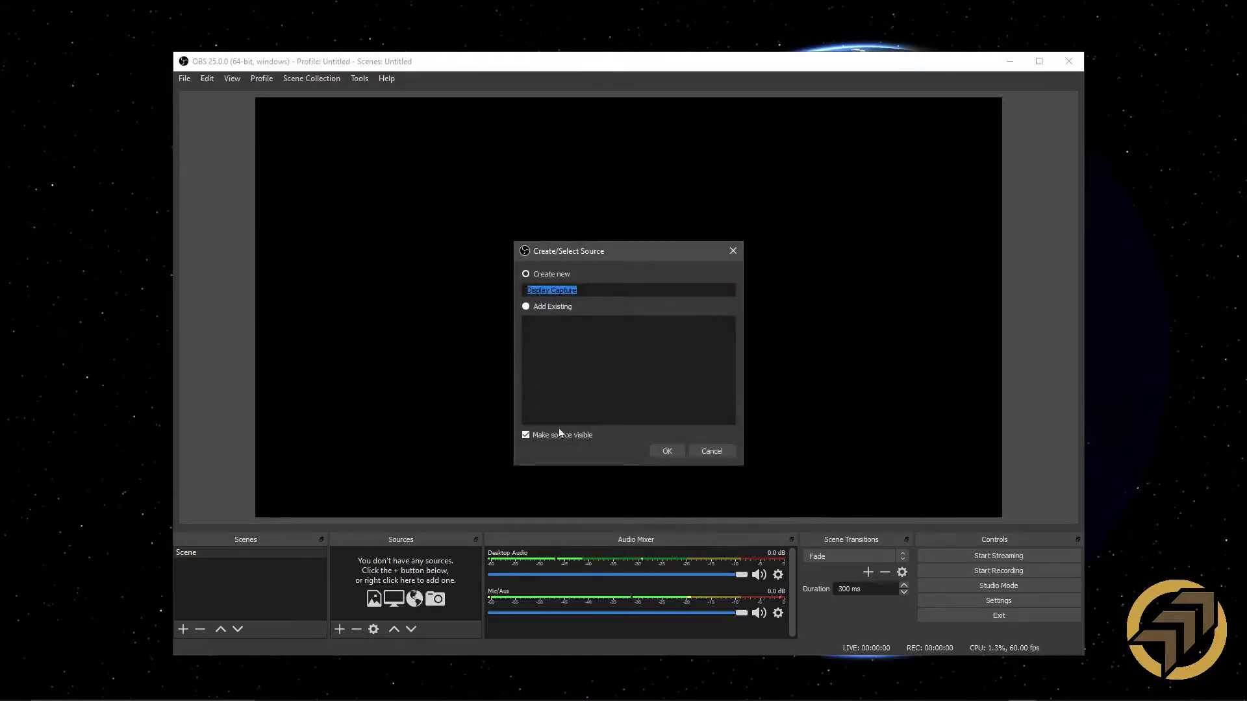
pyautogui.moveTo(632, 255); pyautogui.dragTo(540, 262)
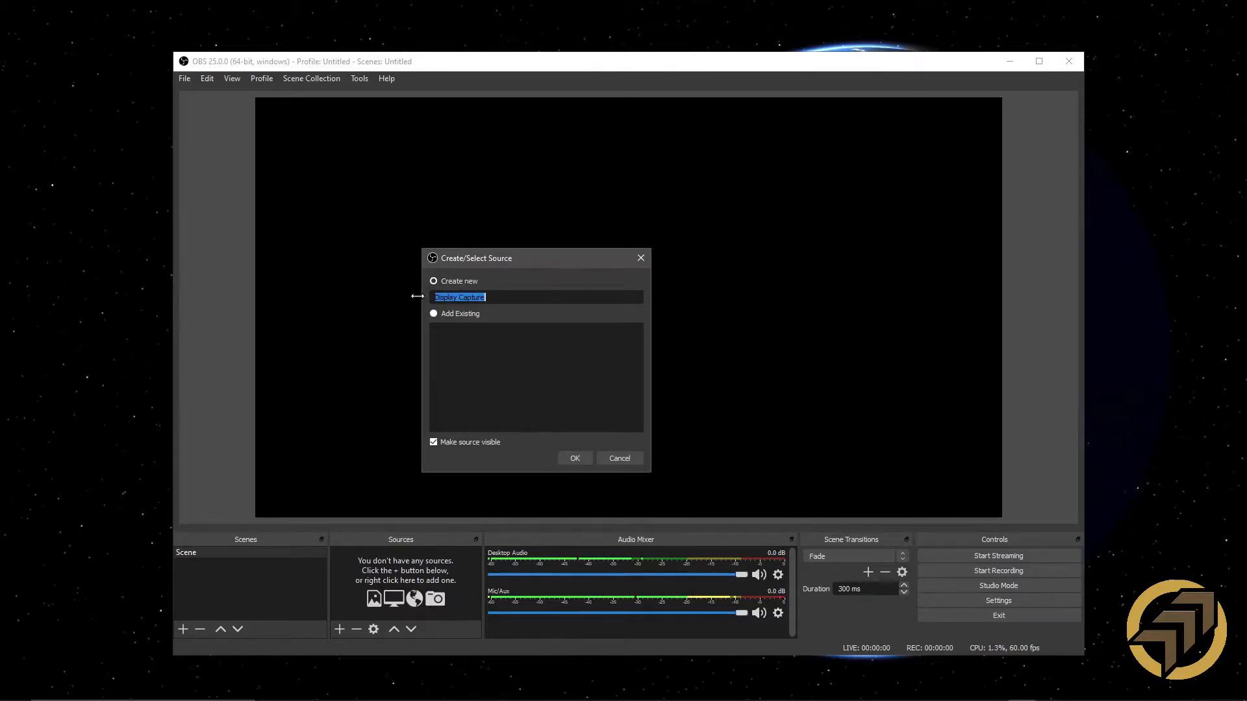
pyautogui.click(577, 458)
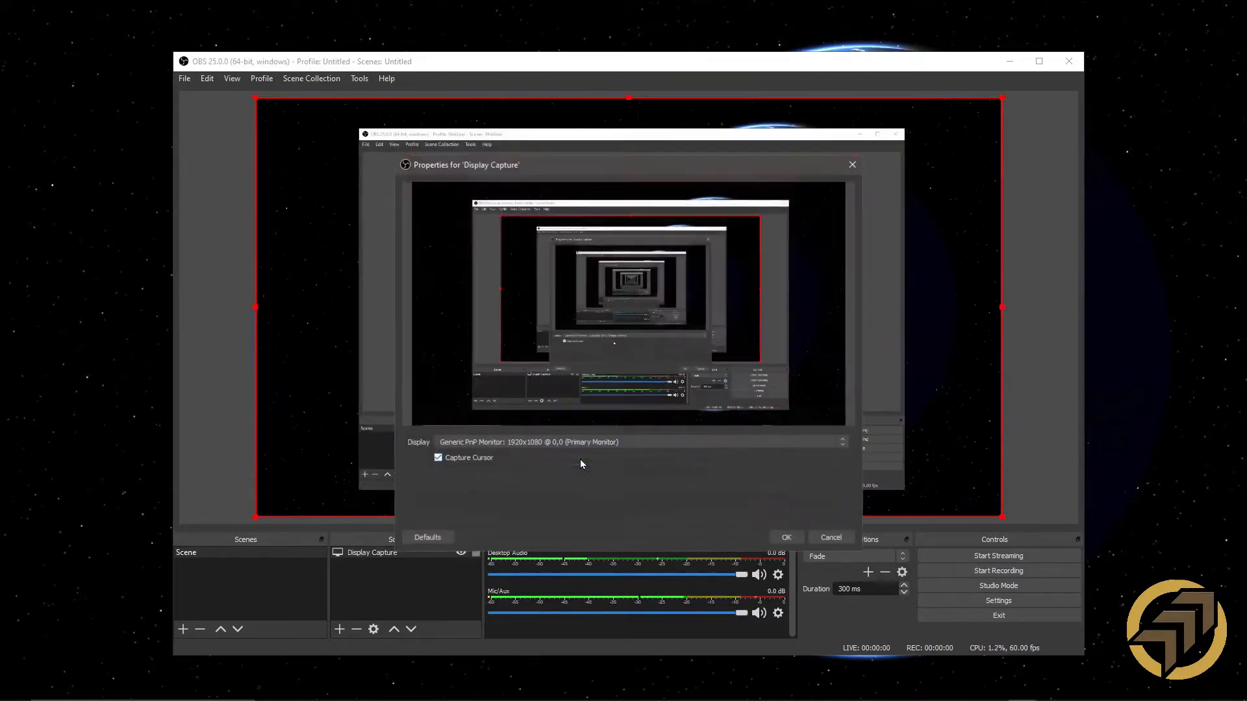
# Preview the monitor at 1920,201 as the capture display, return to the primary monitor 1920x1080 @ 0,0, and accept the properties.
pyautogui.click(626, 445)
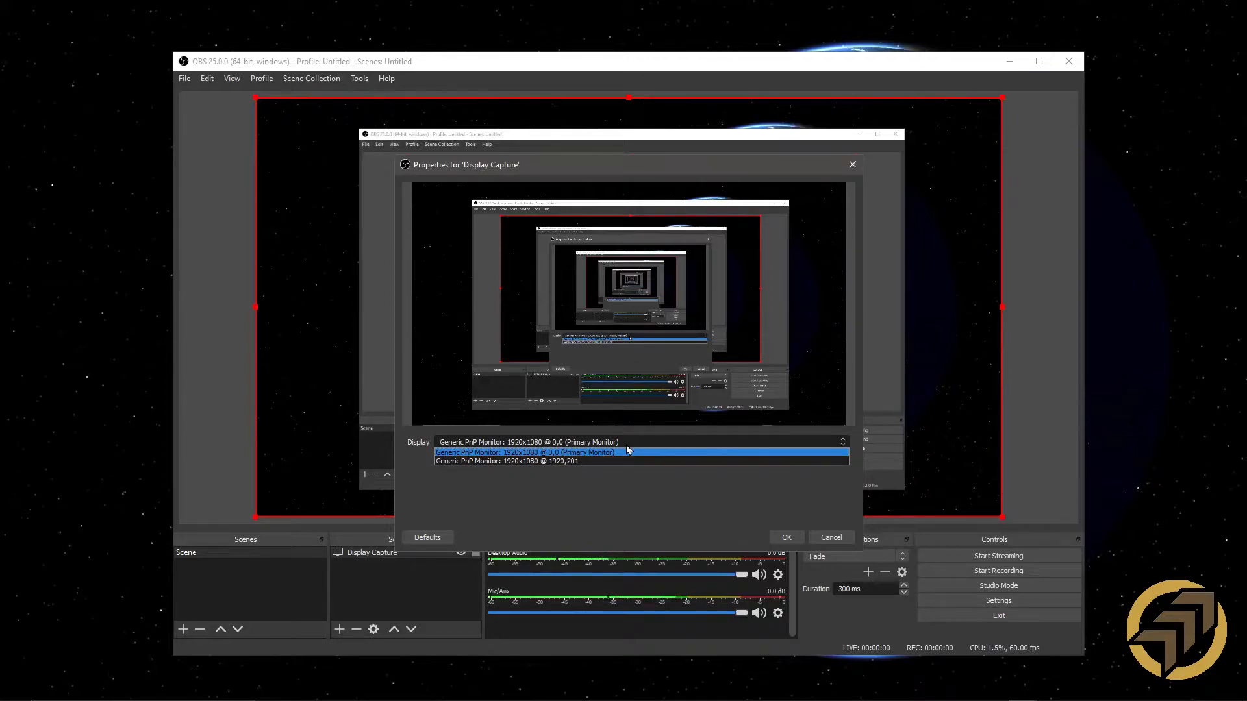
pyautogui.click(576, 462)
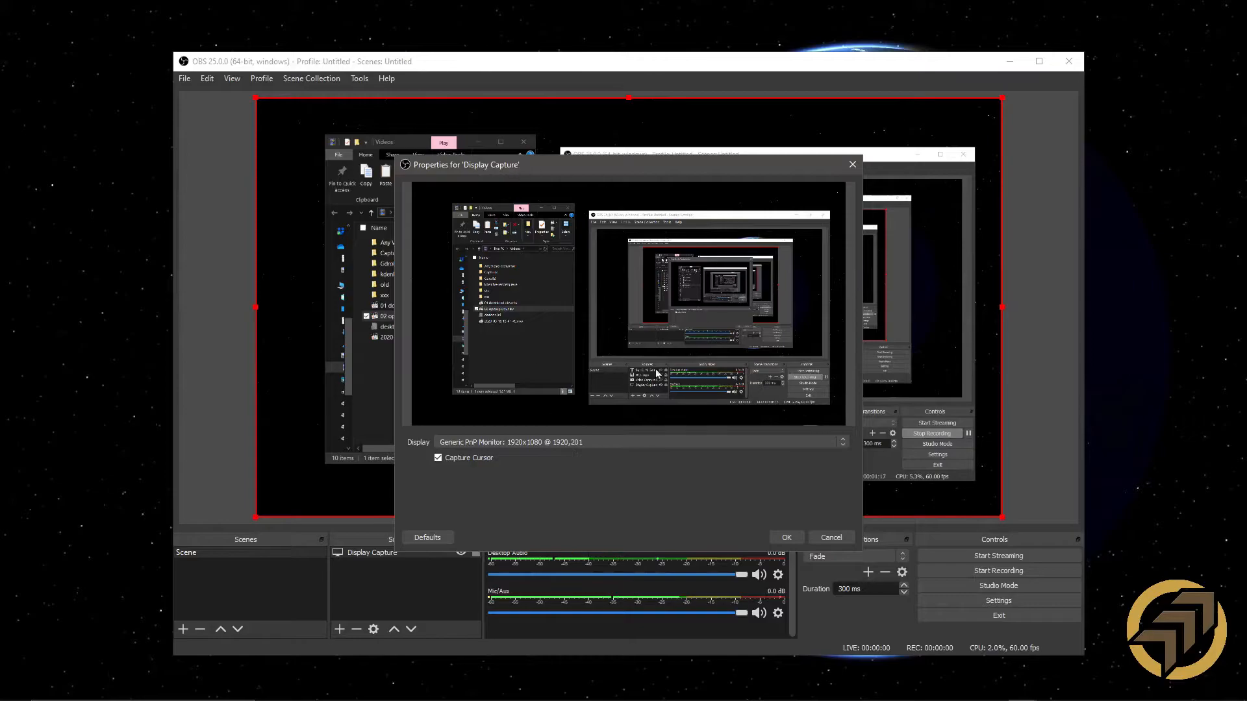
pyautogui.click(556, 442)
pyautogui.click(552, 453)
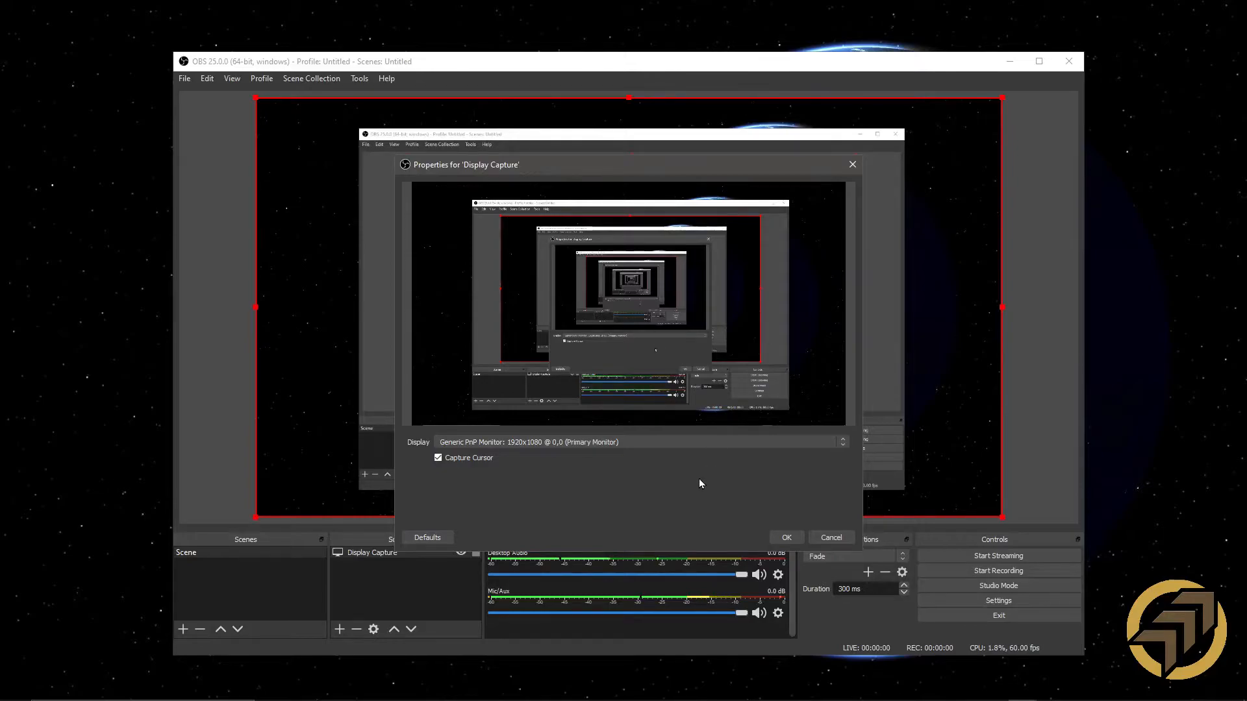
pyautogui.click(793, 542)
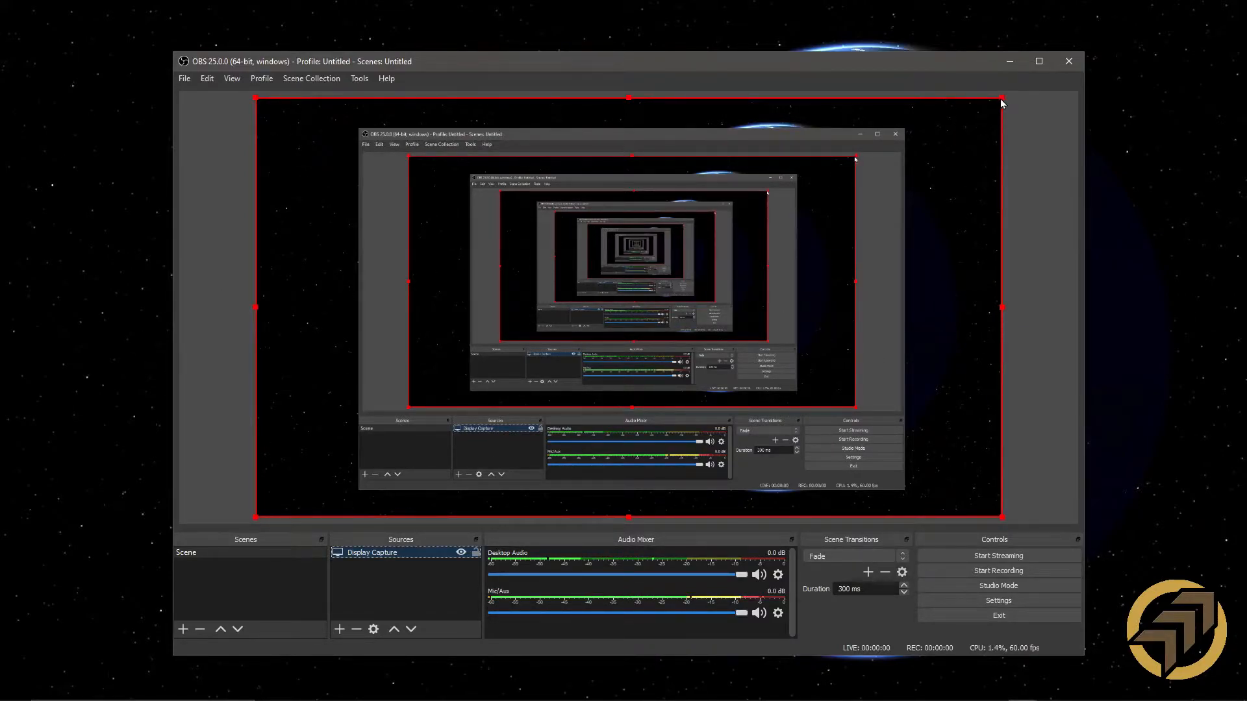
# Deselect the Display Capture source in the preview.
pyautogui.moveTo(1002, 98)
pyautogui.mouseDown()
pyautogui.moveTo(629, 280)
pyautogui.moveTo(456, 393)
pyautogui.moveTo(734, 276)
pyautogui.moveTo(454, 403)
pyautogui.moveTo(1000, 106)
pyautogui.mouseUp()
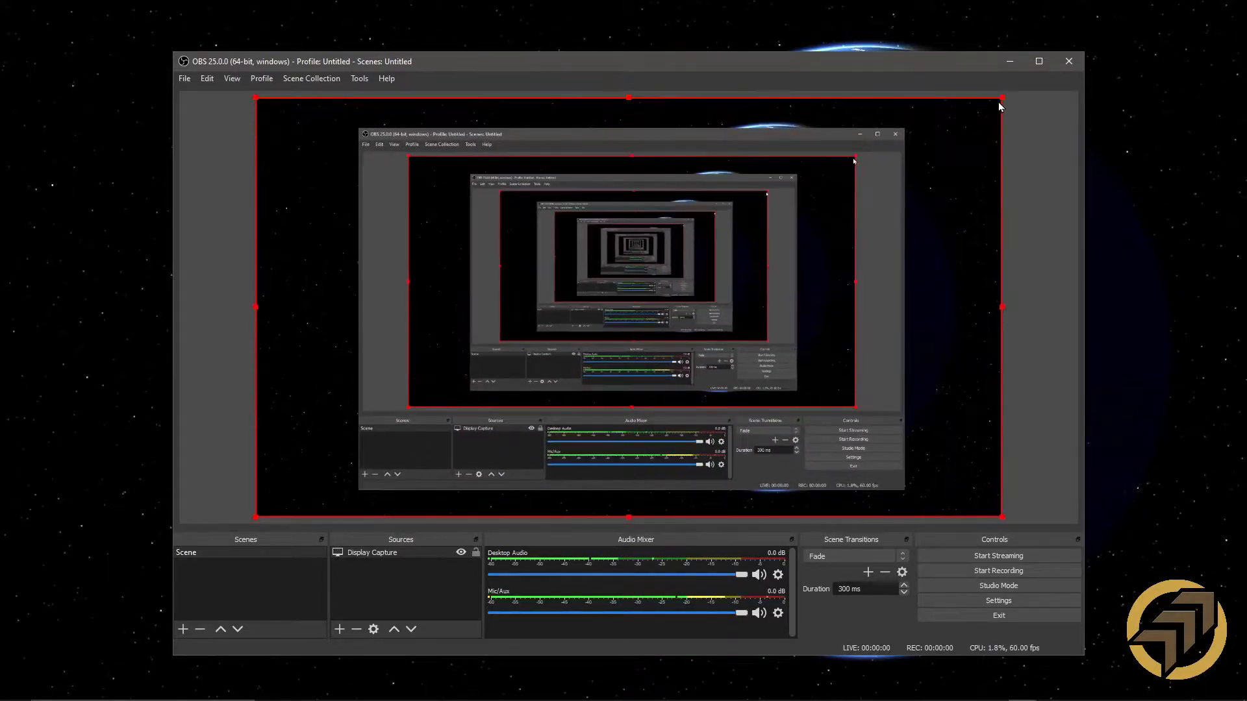
pyautogui.click(1039, 184)
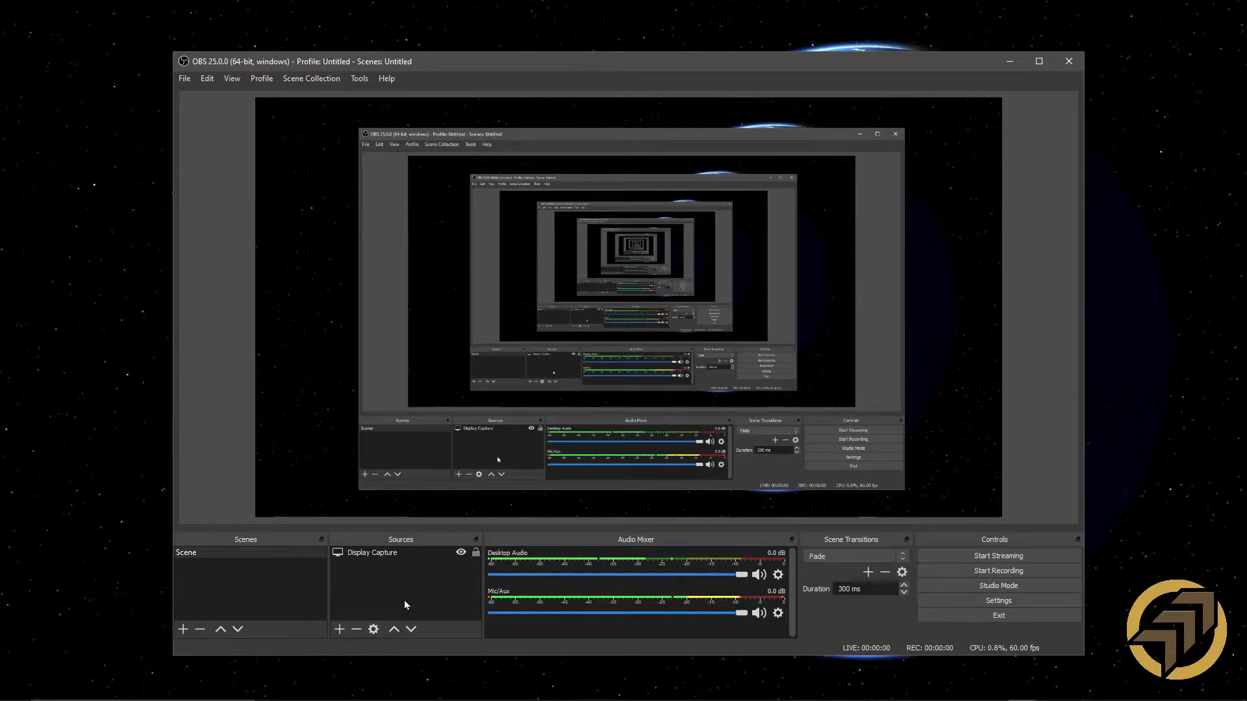
# Add a new visible Image source named "Mgt logo" to the scene.
pyautogui.rightClick(420, 574)
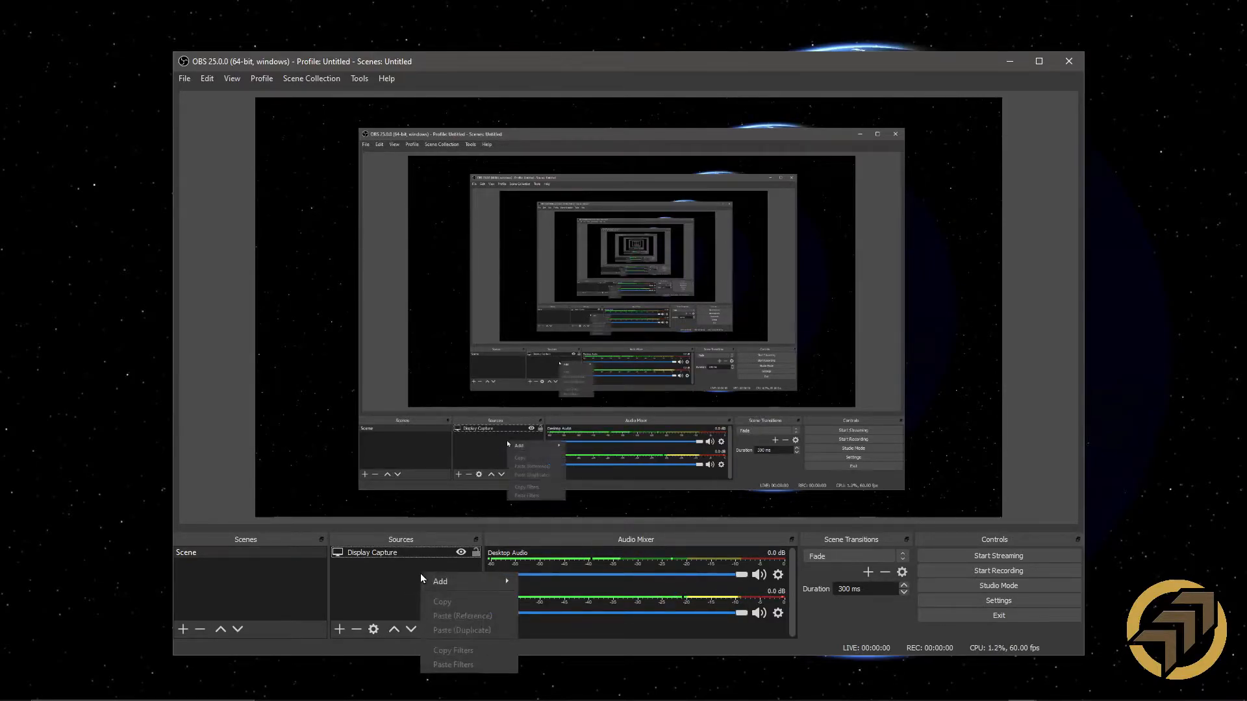
pyautogui.moveTo(440, 584)
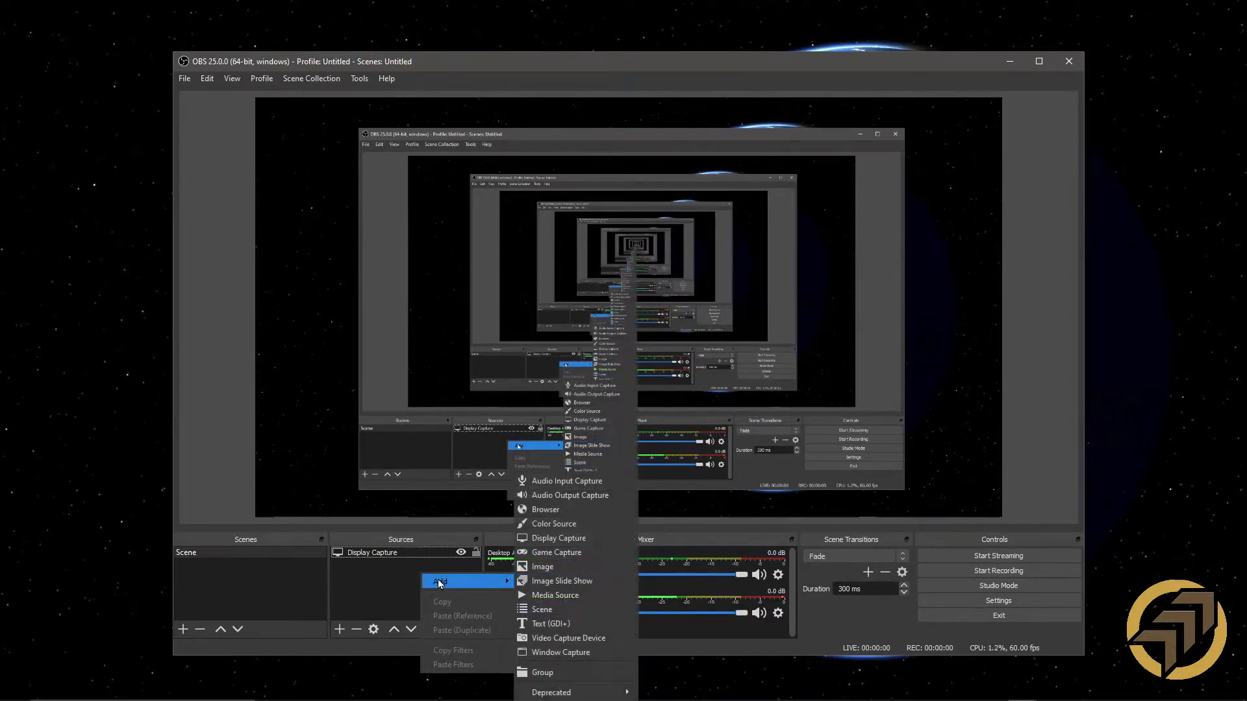
pyautogui.click(549, 568)
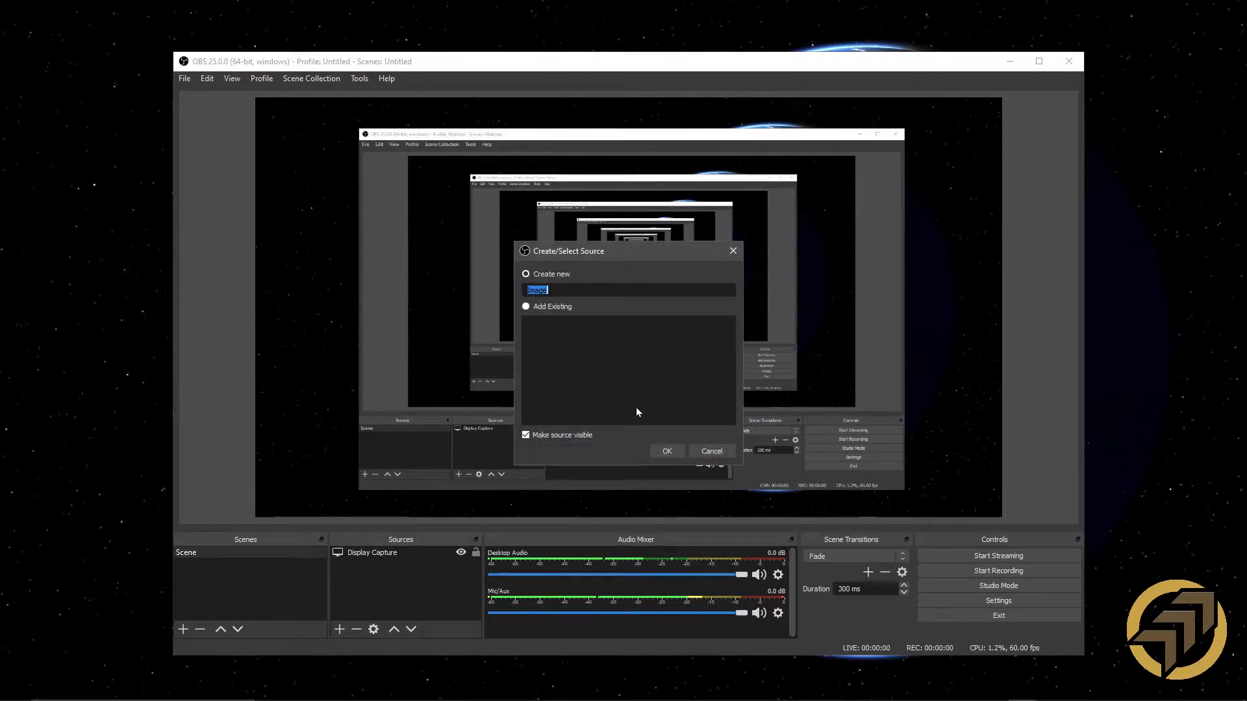
pyautogui.write('Mgt logo')
pyautogui.click(667, 451)
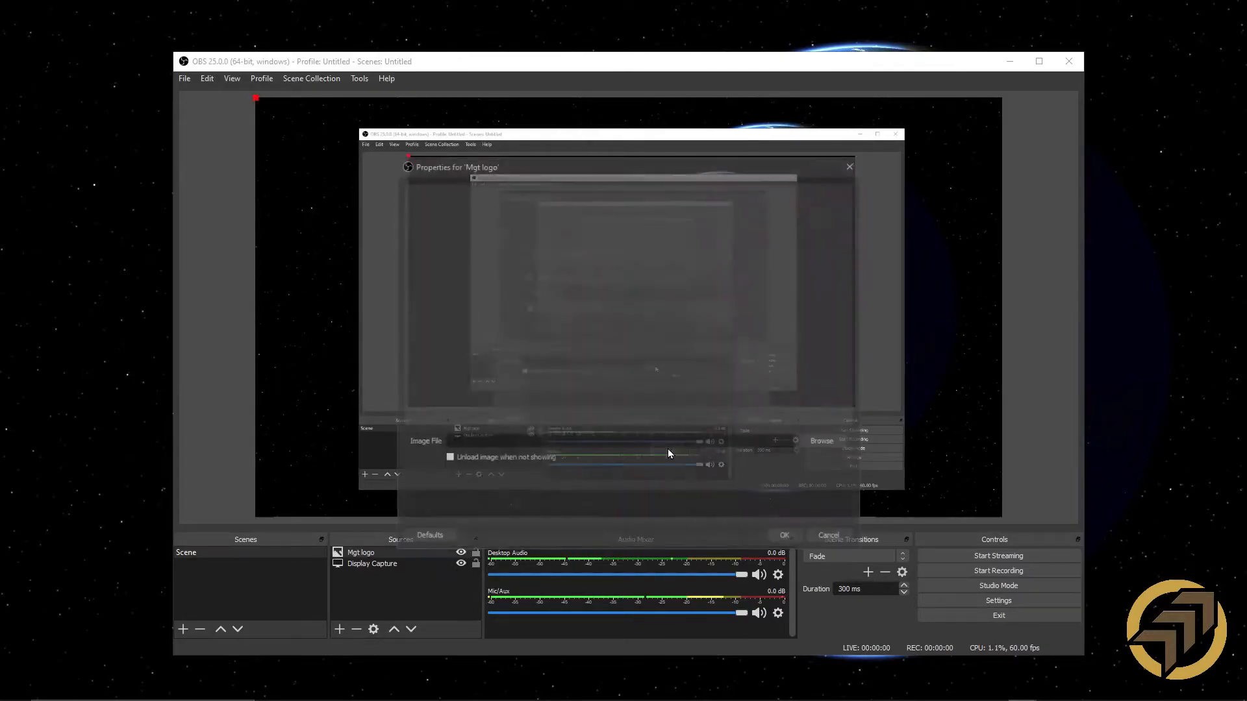
# Load "Mygrowtech Logo only.png" from Dropbox > PPT TEmplate > Photo Lib > Mygrowtech Logo as the source's image and accept the properties.
pyautogui.click(836, 440)
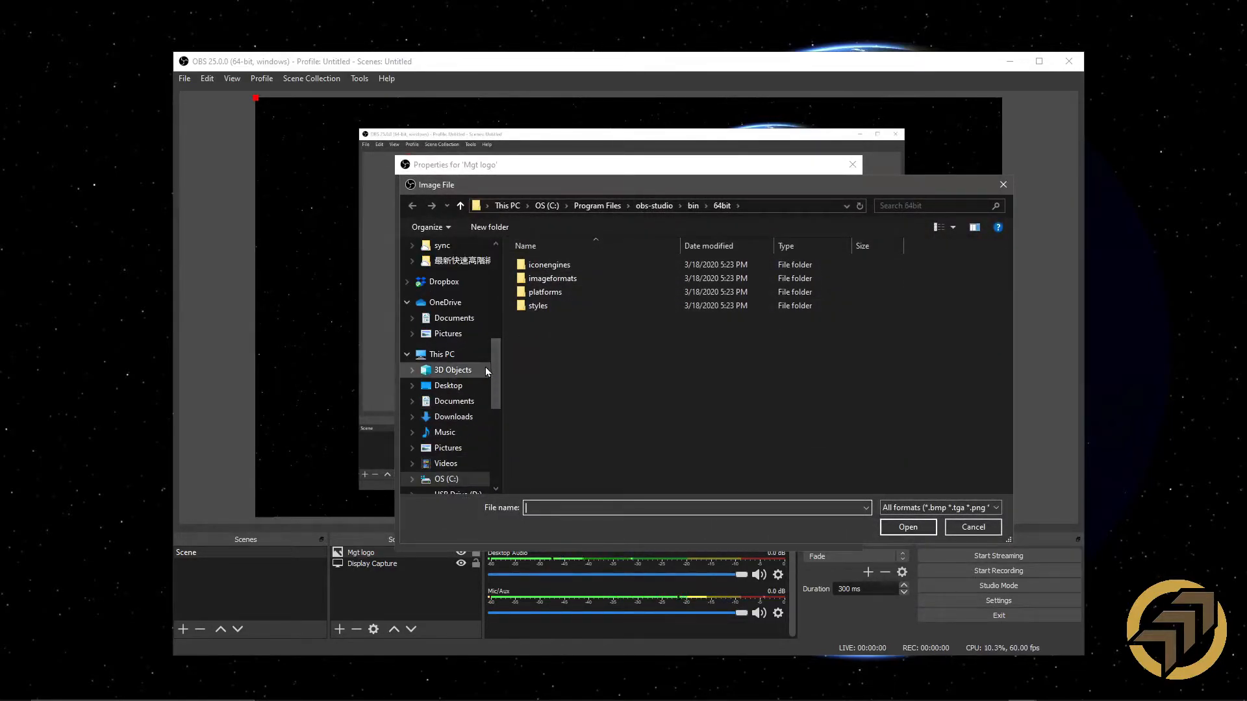
pyautogui.moveTo(494, 369)
pyautogui.mouseDown()
pyautogui.moveTo(513, 266)
pyautogui.moveTo(500, 354)
pyautogui.mouseUp()
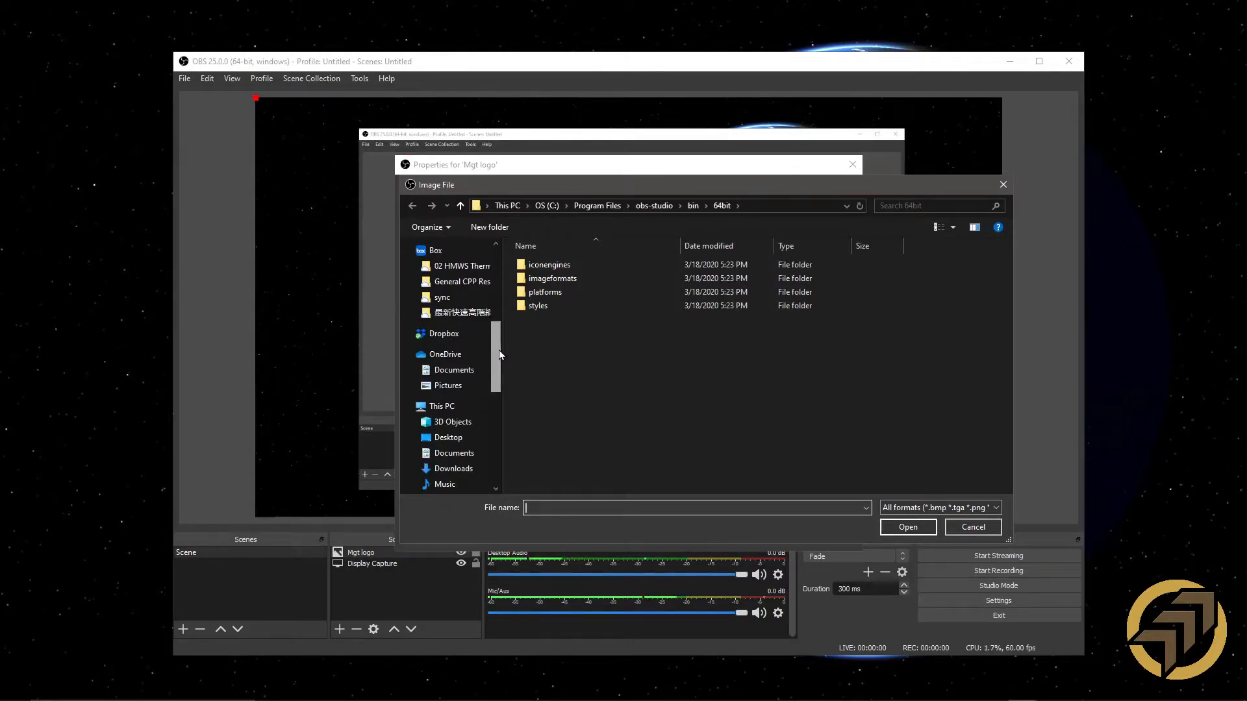
pyautogui.click(463, 334)
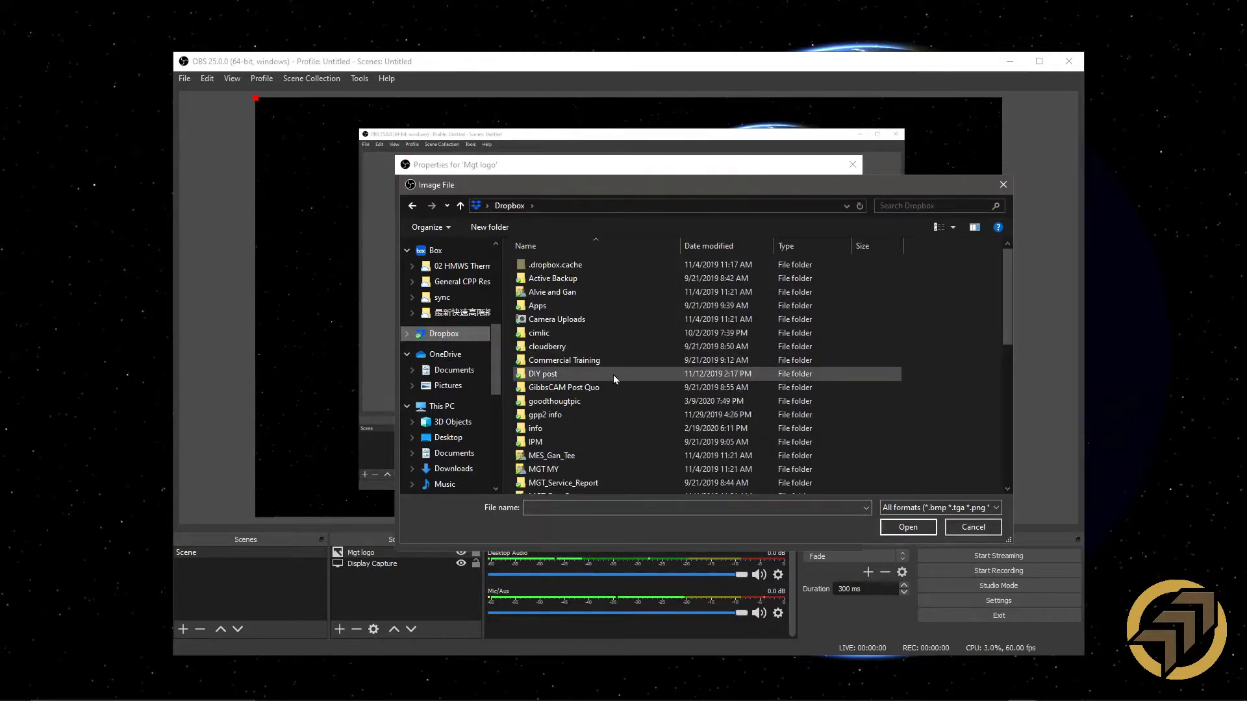
pyautogui.click(559, 388)
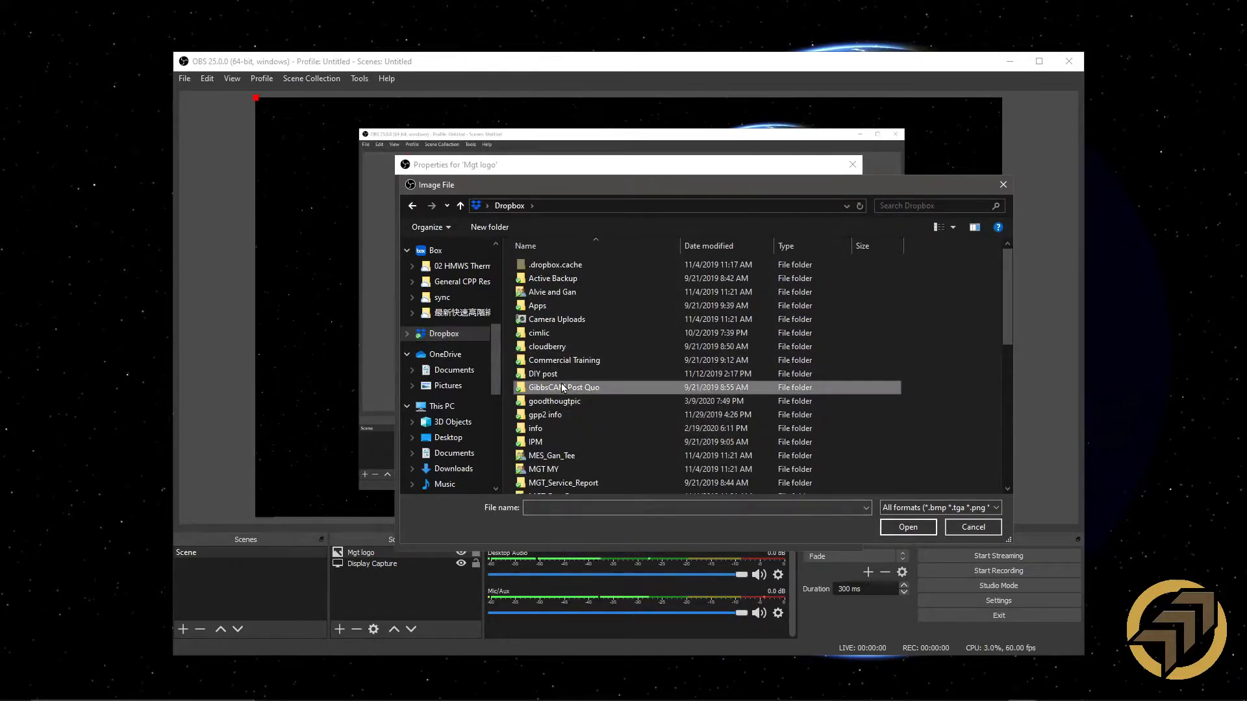
pyautogui.press('p')
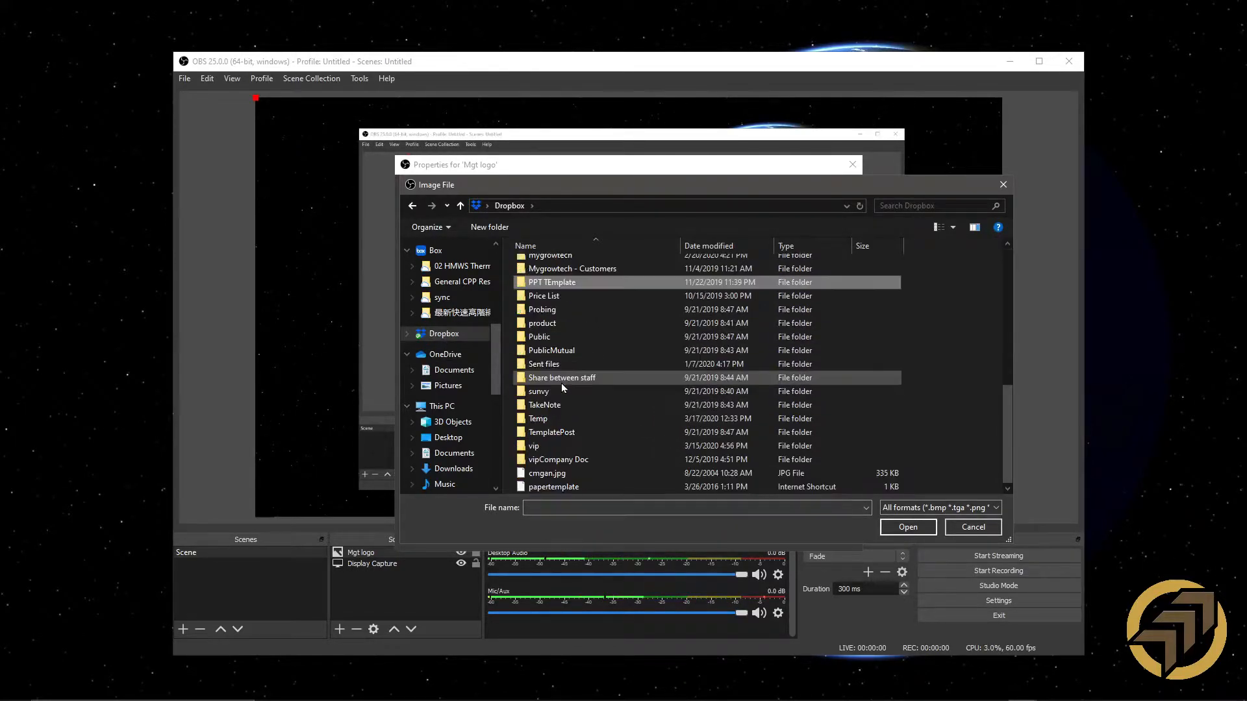
pyautogui.doubleClick(571, 283)
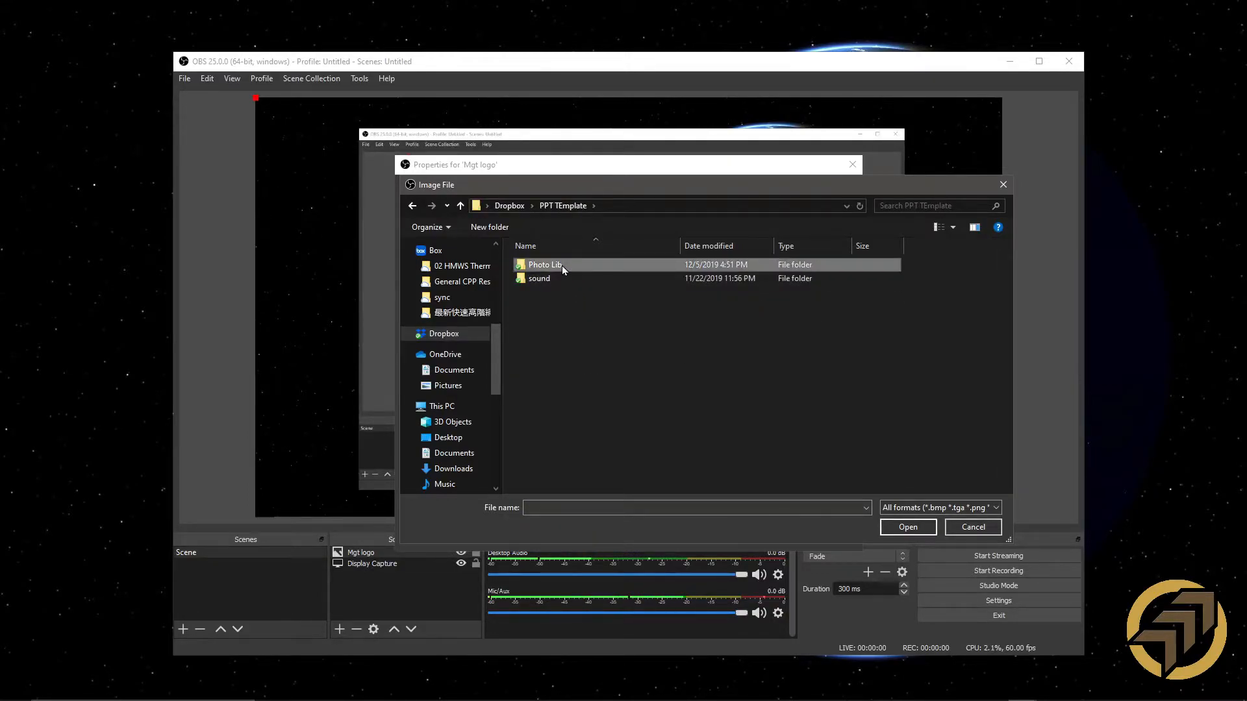
pyautogui.doubleClick(562, 266)
pyautogui.doubleClick(572, 305)
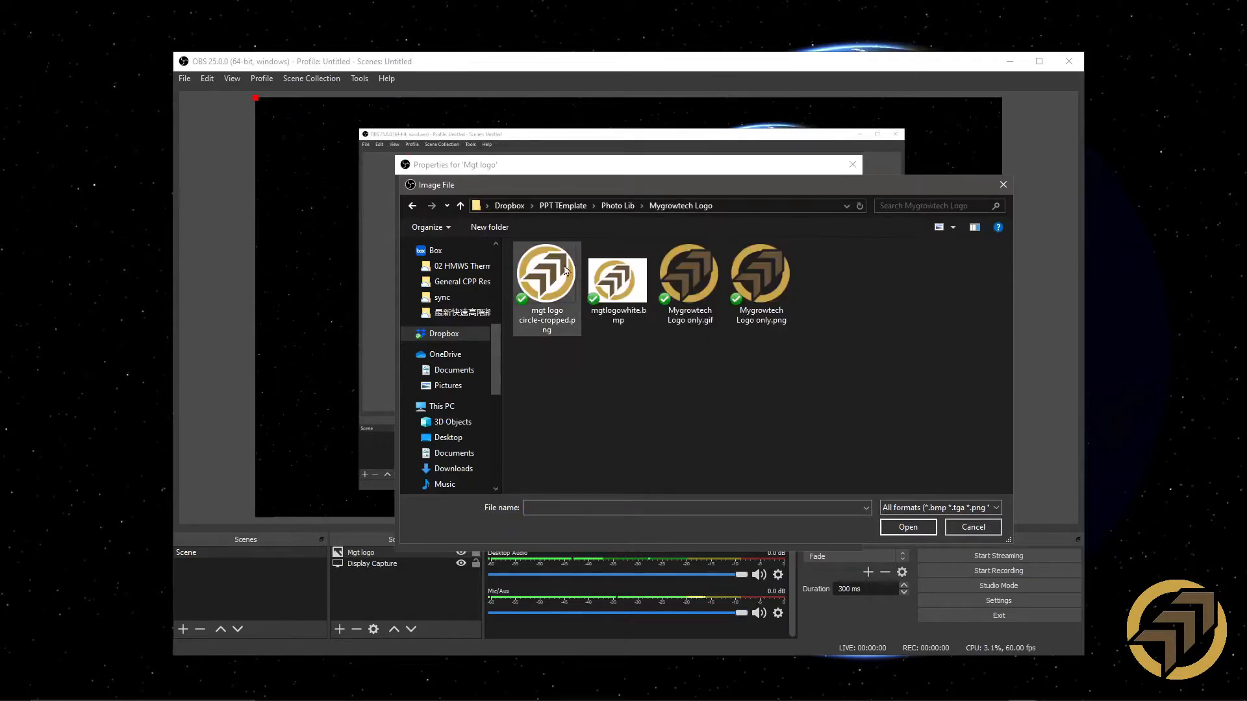
pyautogui.click(761, 292)
pyautogui.click(921, 530)
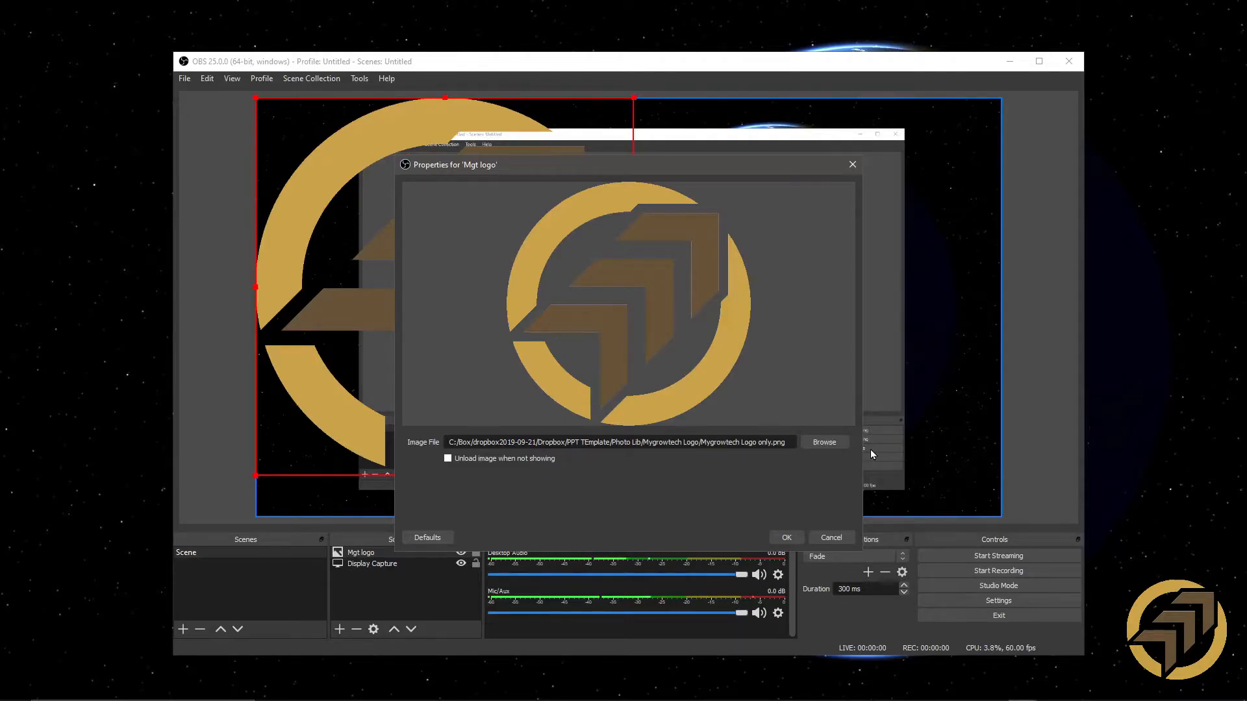
pyautogui.click(786, 538)
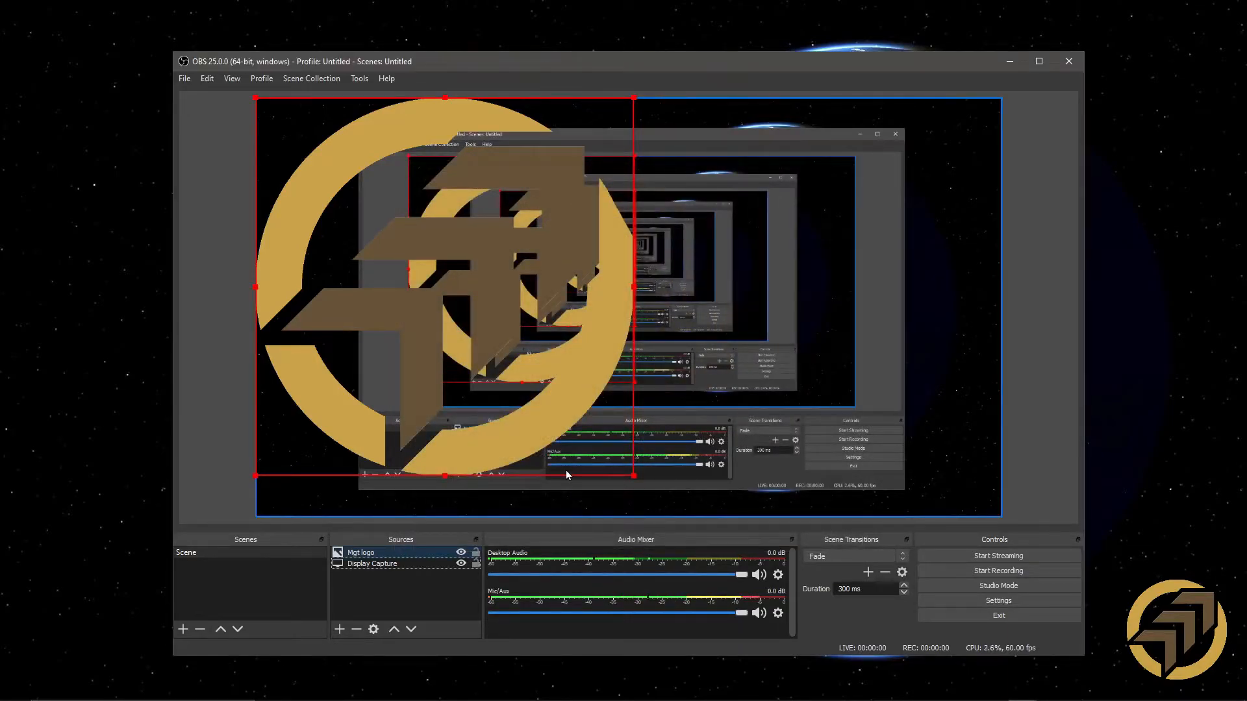
# Shrink the logo to a small badge and place it near the canvas's right edge, a little below mid-height.
pyautogui.moveTo(634, 107); pyautogui.dragTo(968, 470)
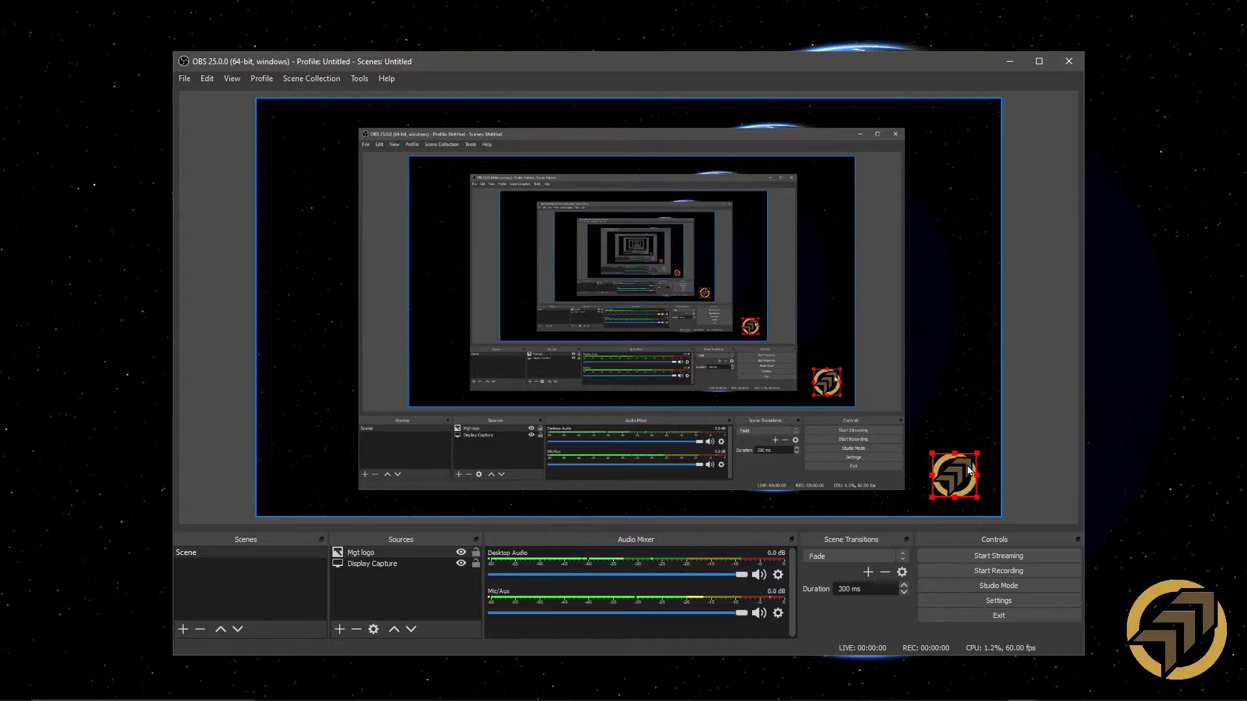
pyautogui.click(961, 423)
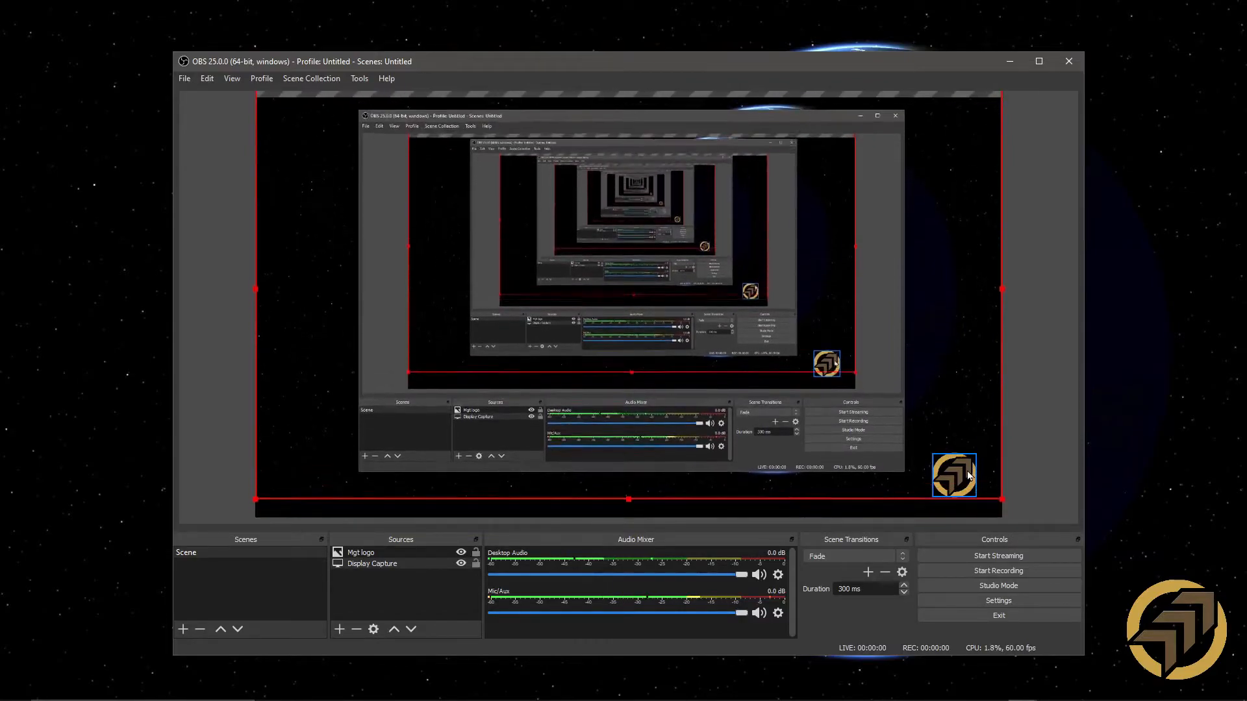
pyautogui.click(946, 478)
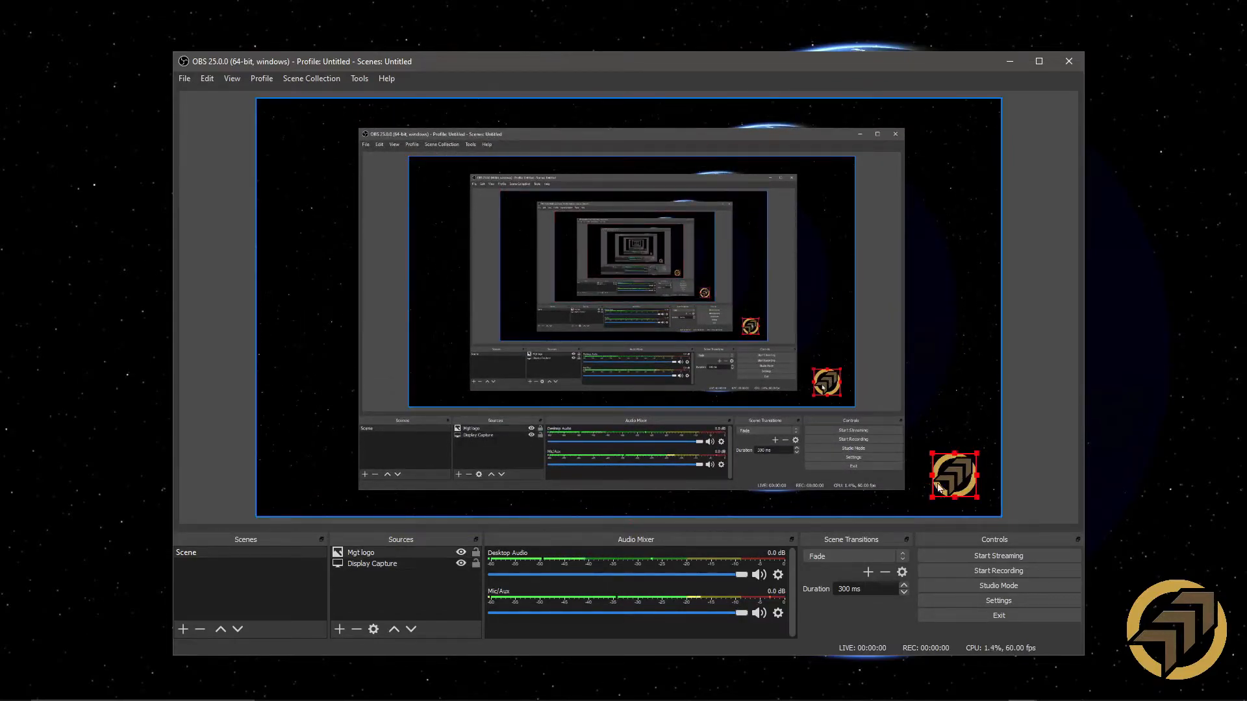
pyautogui.moveTo(957, 469); pyautogui.dragTo(956, 352)
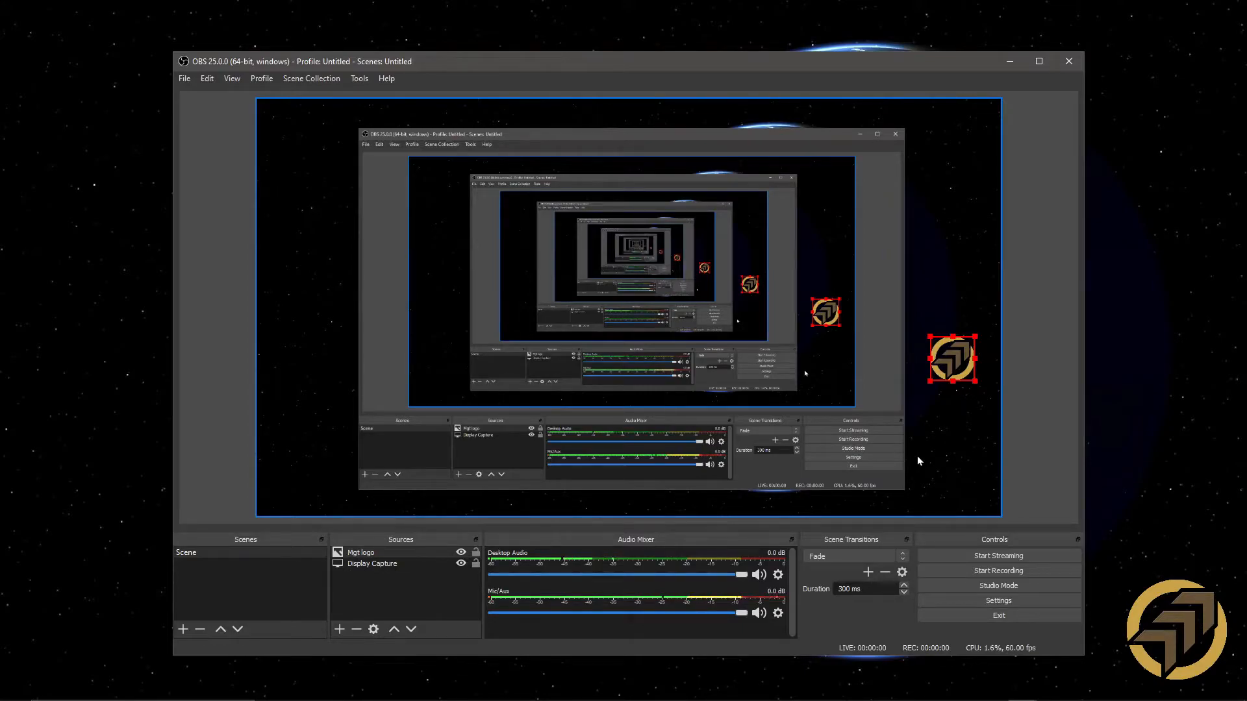
# Add a new visible Text (GDI+) source named "By:" followed by the author's name.
pyautogui.click(390, 583)
pyautogui.rightClick(392, 582)
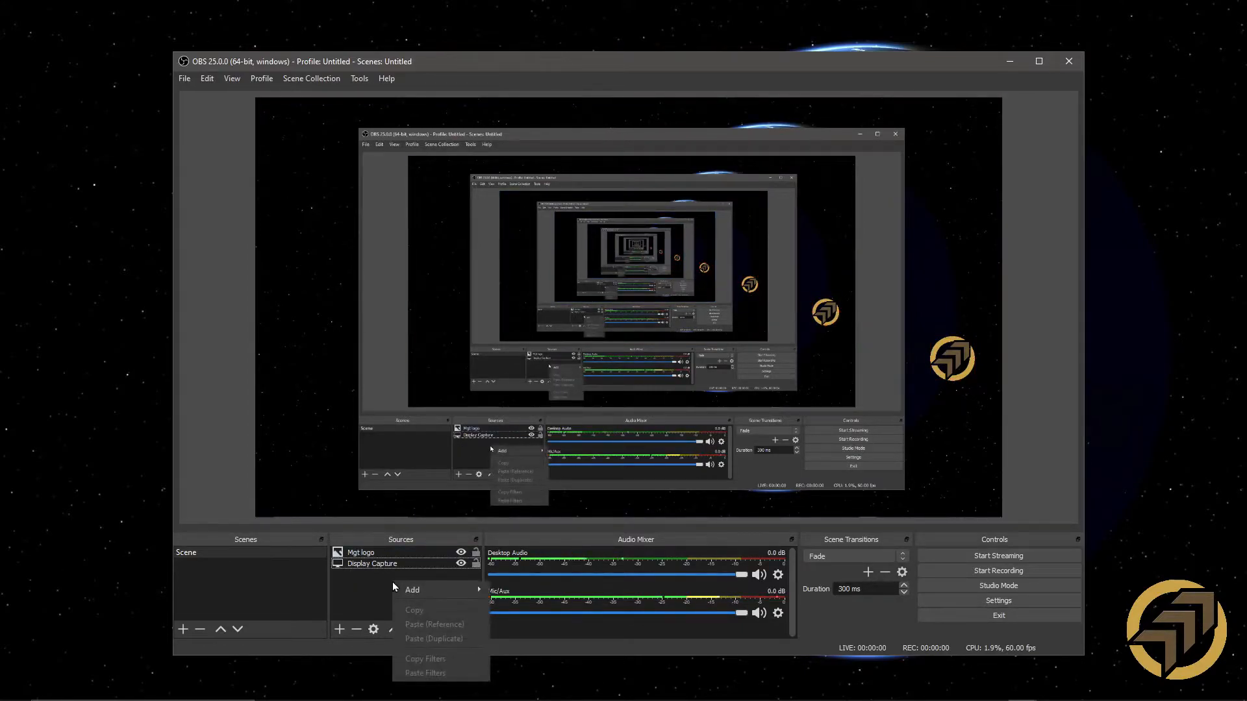
pyautogui.moveTo(427, 587)
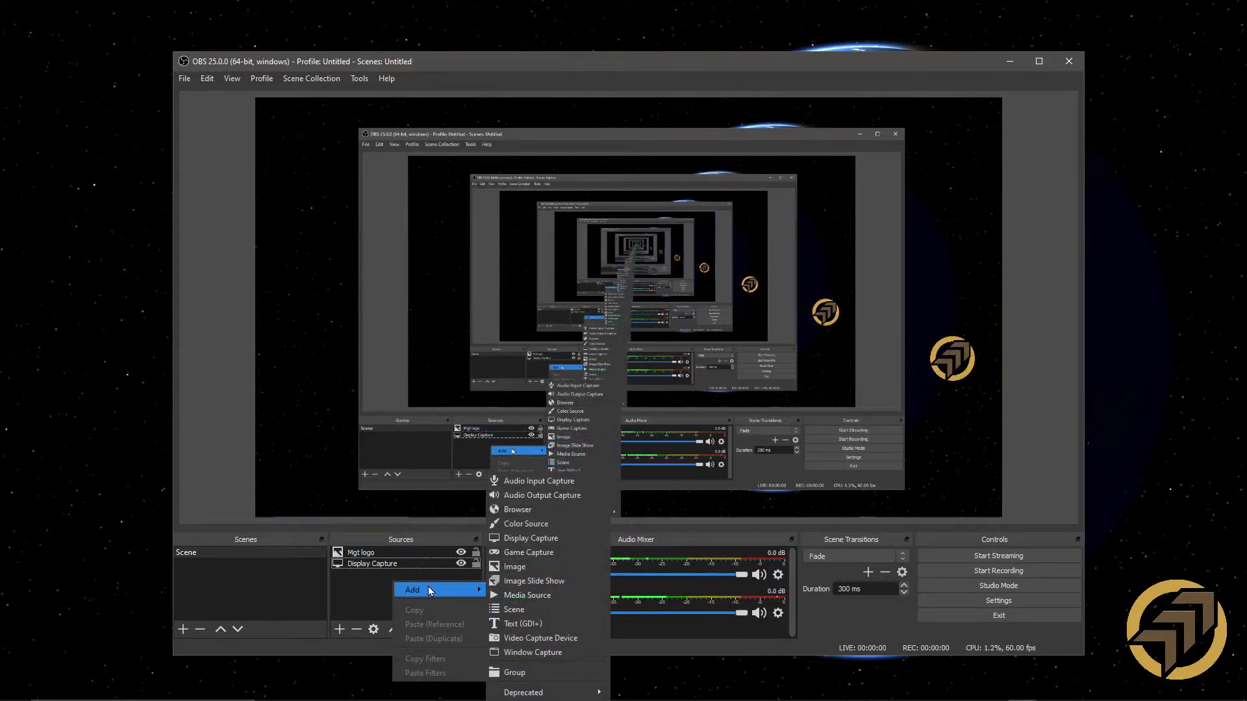
pyautogui.click(535, 622)
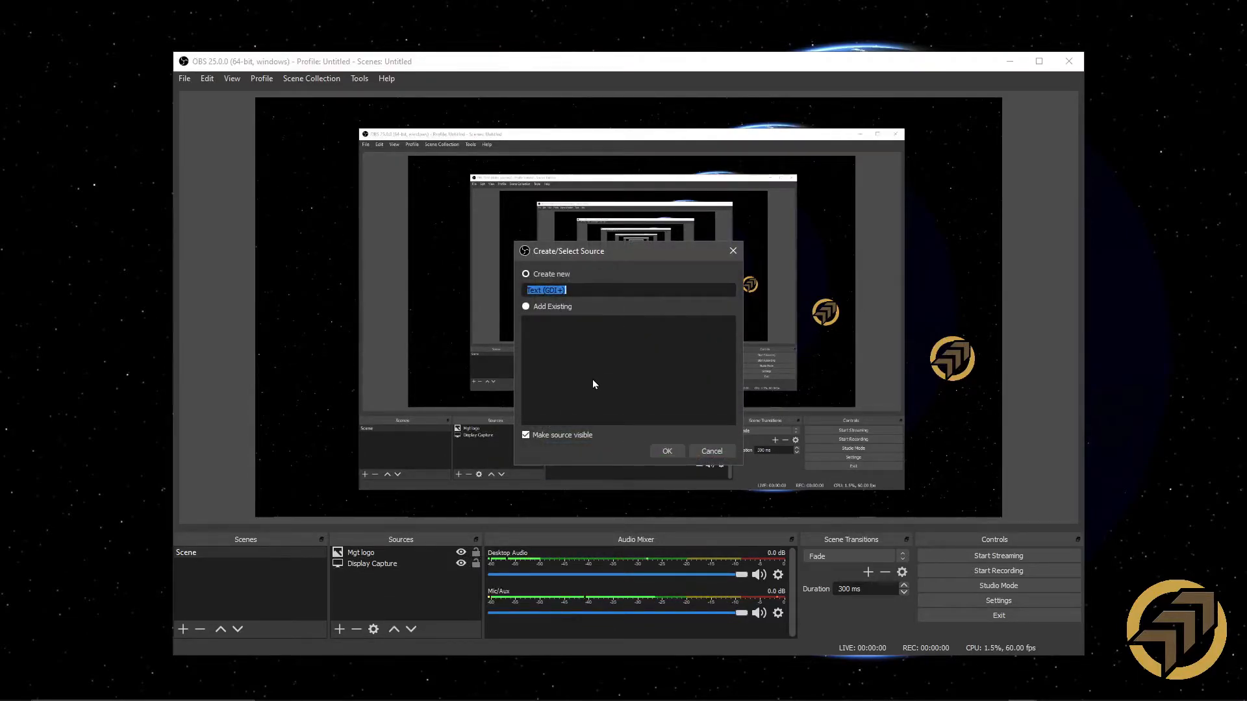
pyautogui.write('By: Gan')
pyautogui.click(668, 452)
# Enter "By:" followed by the author's name as the text source's displayed text.
pyautogui.click(572, 464)
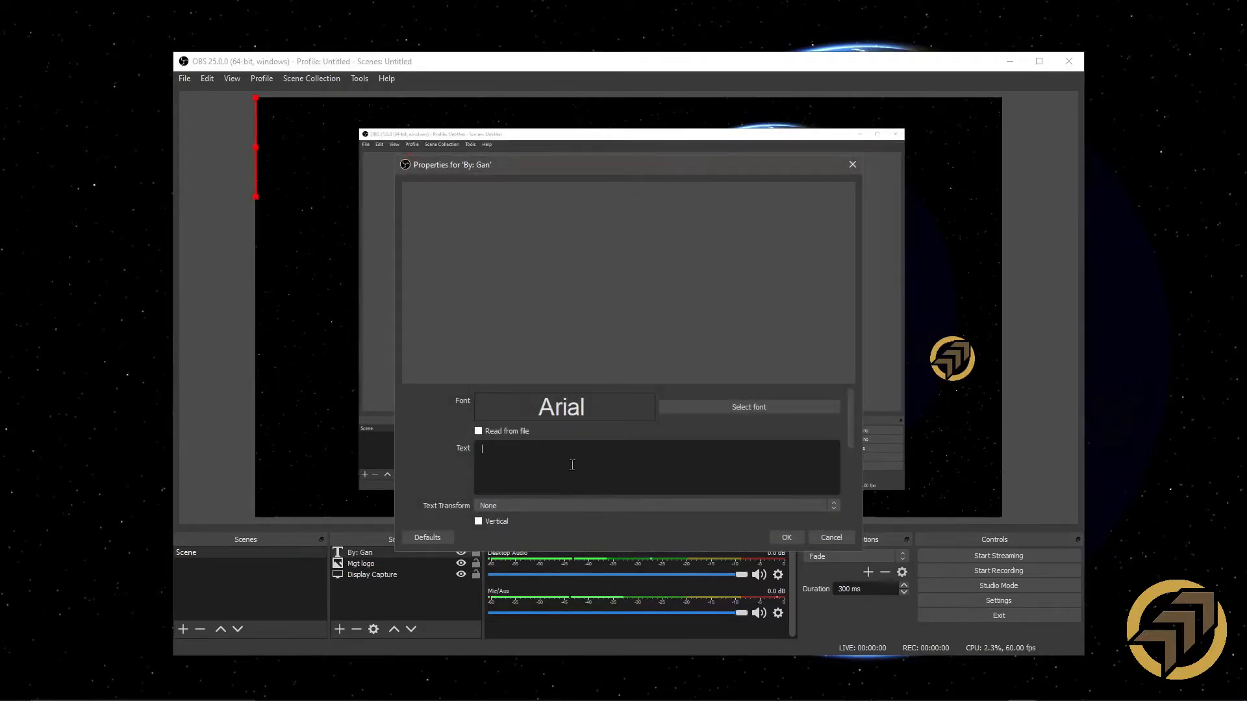
pyautogui.write('By')
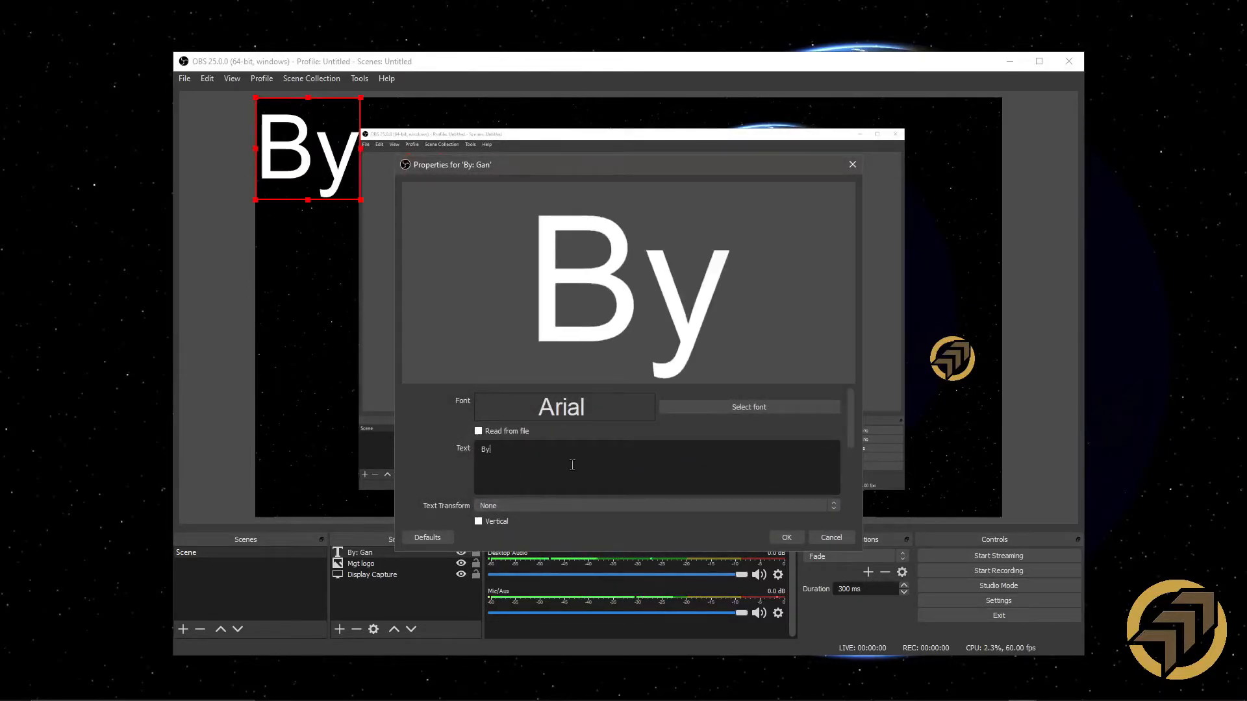
pyautogui.write(': Gan')
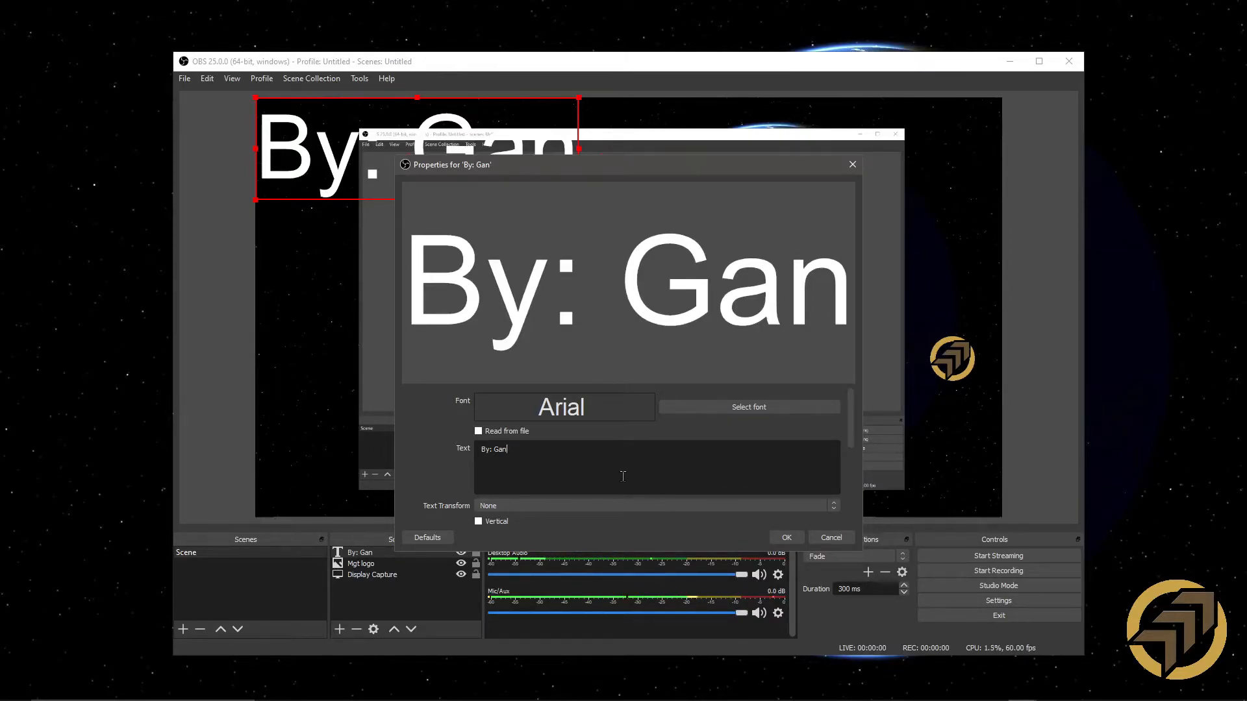
# Set the credit text's color to orange #ffaa00 and accept the text source's properties.
pyautogui.moveTo(851, 420); pyautogui.dragTo(853, 472)
pyautogui.click(775, 442)
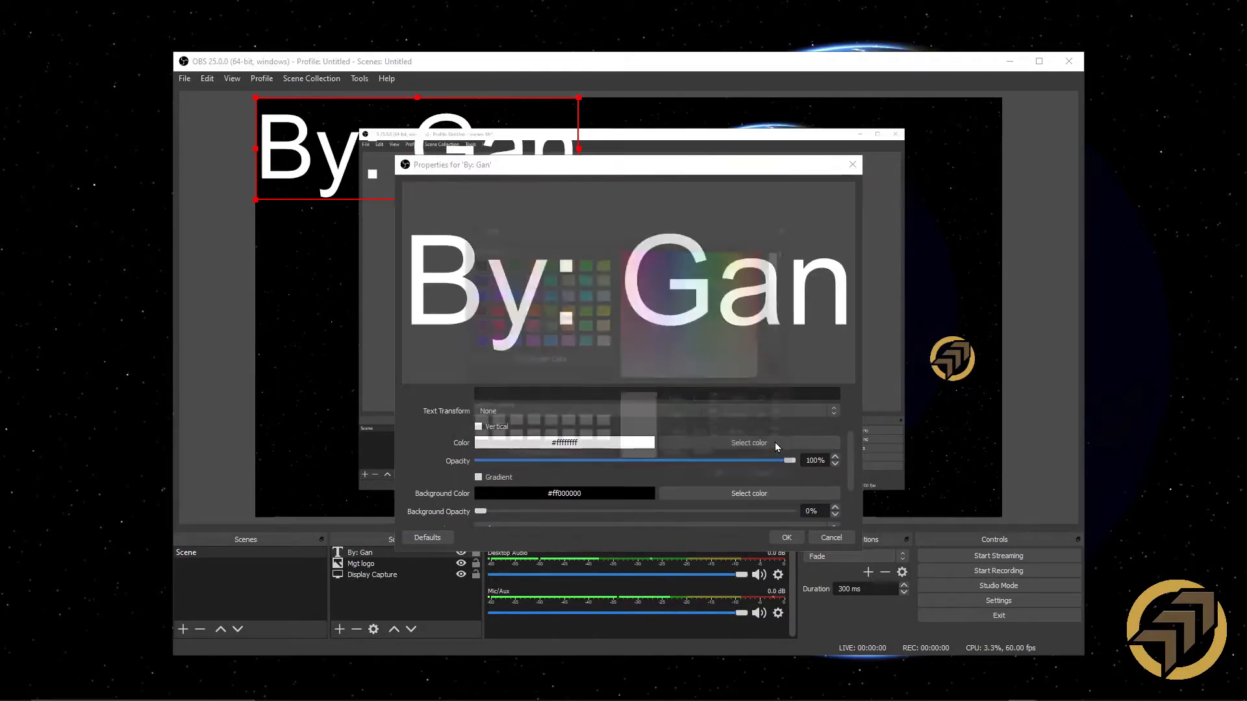
pyautogui.click(567, 310)
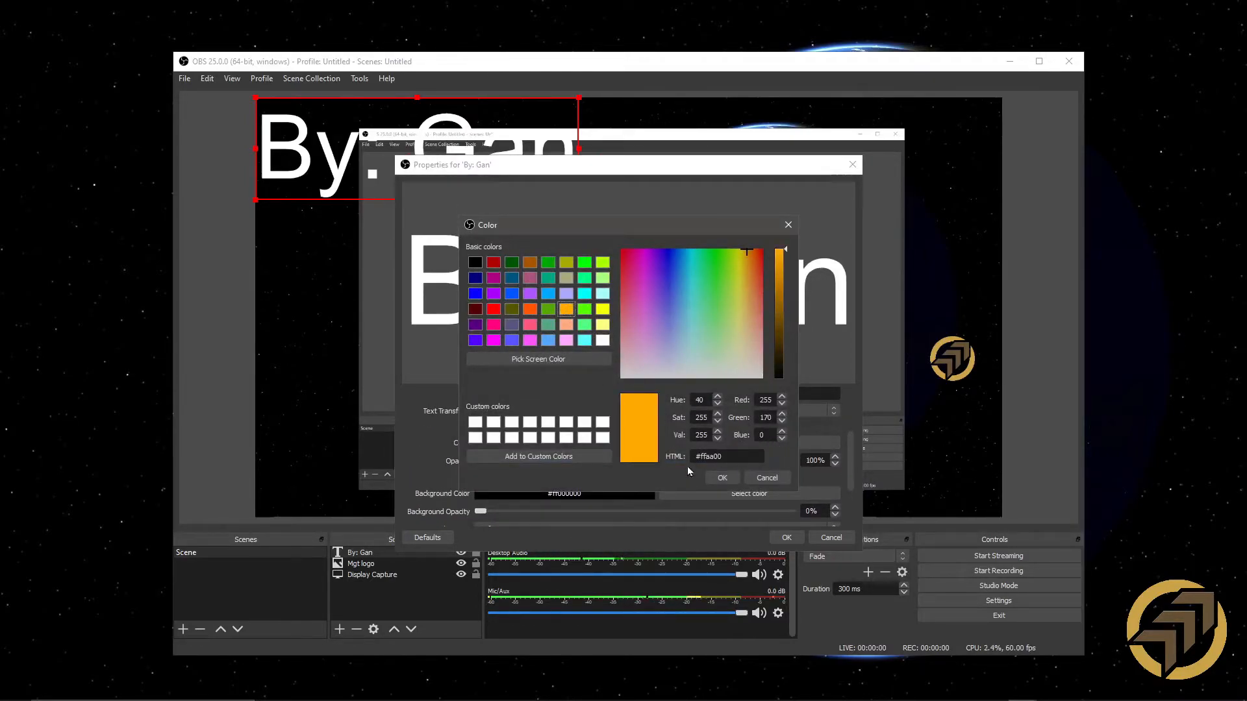
pyautogui.click(723, 479)
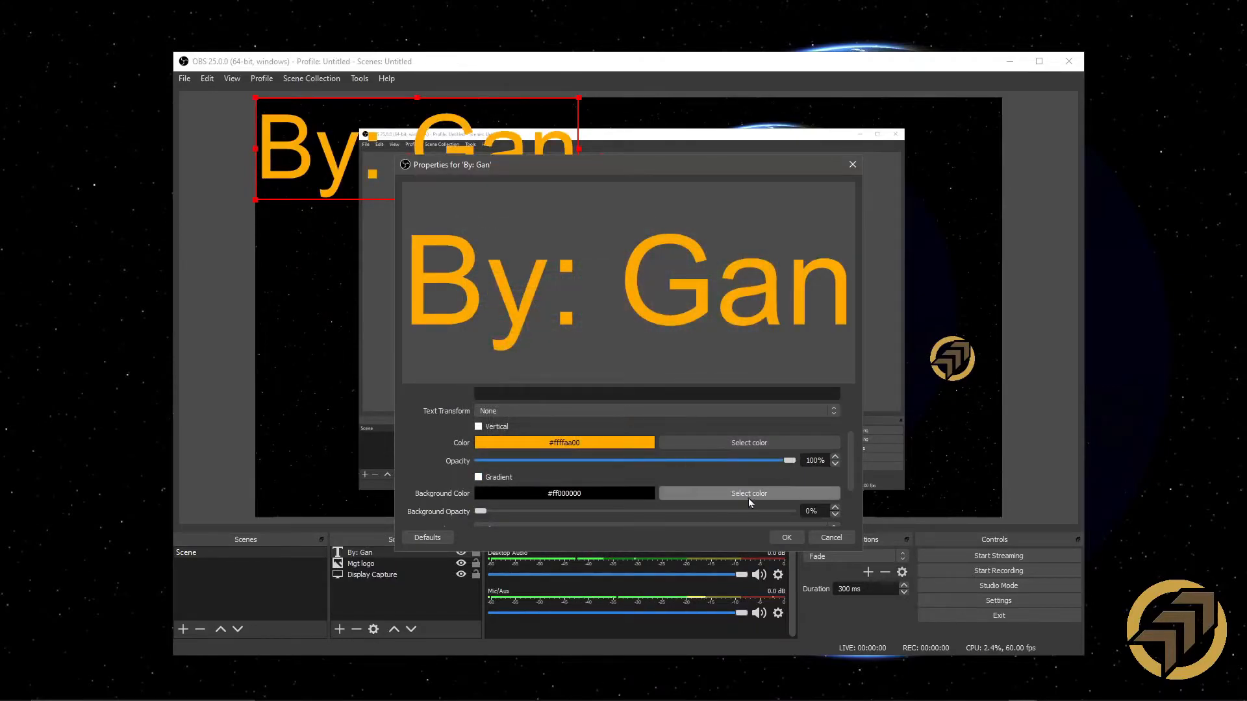
pyautogui.moveTo(850, 461); pyautogui.dragTo(859, 415)
pyautogui.click(787, 538)
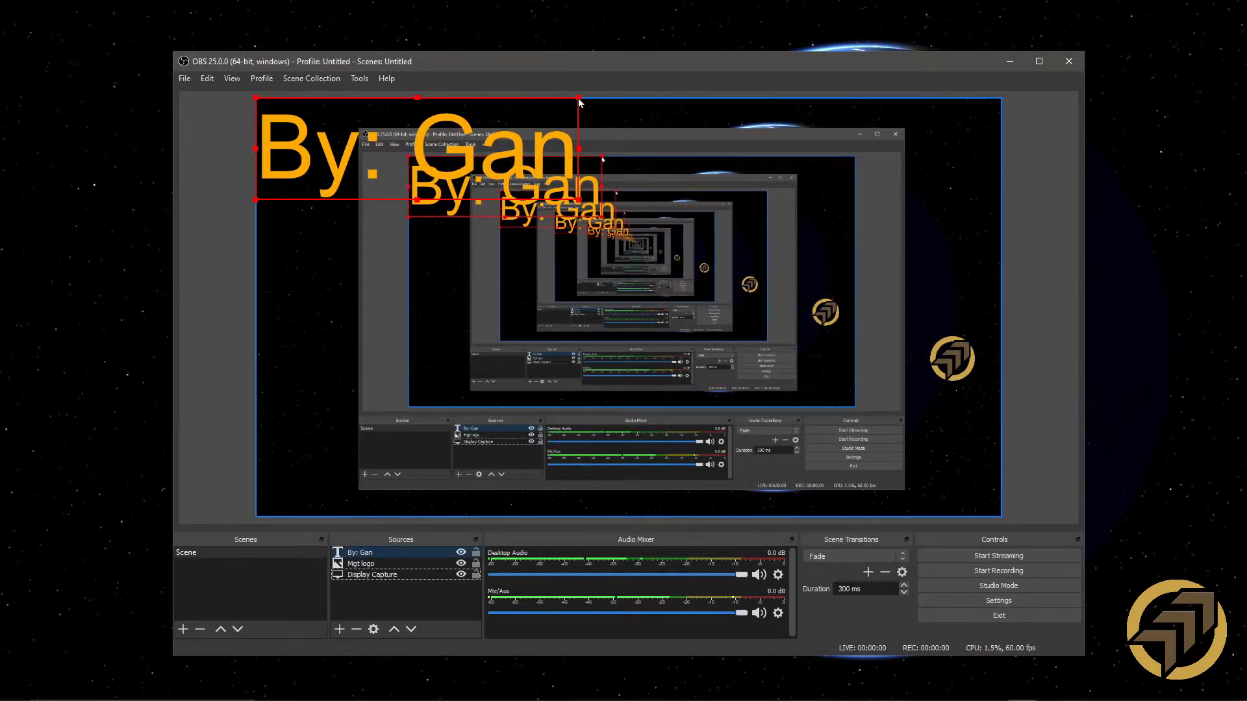
# Scale the credit text down and place it near the canvas's upper-right corner, above the logo.
pyautogui.moveTo(578, 98); pyautogui.dragTo(964, 138)
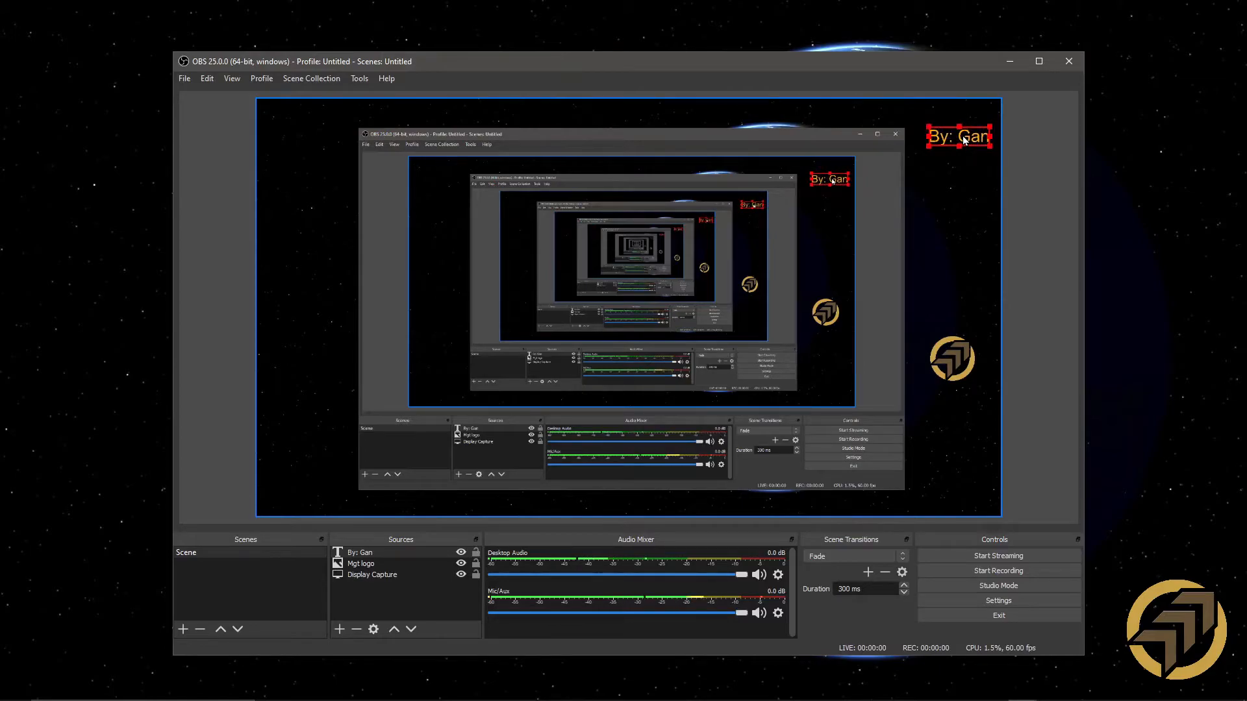
pyautogui.click(966, 242)
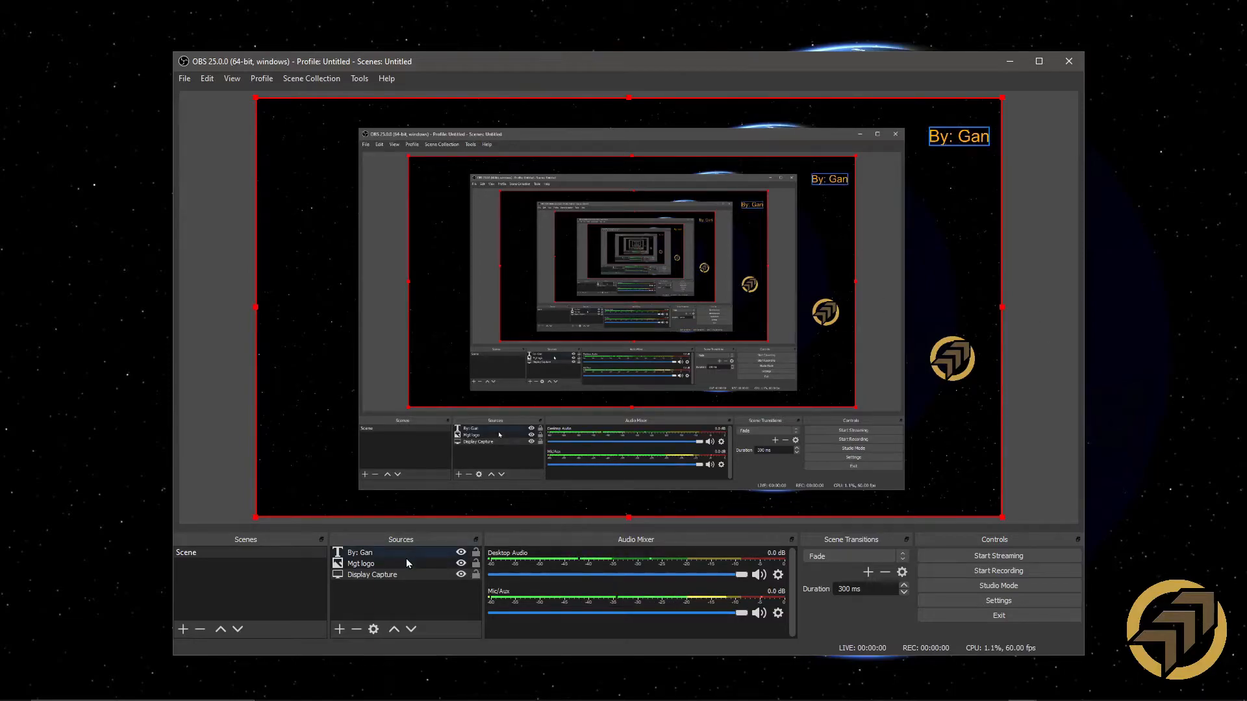
# Add a visible Video Capture Device source with its default name, accepting Integrated Webcam and the default settings.
pyautogui.rightClick(396, 592)
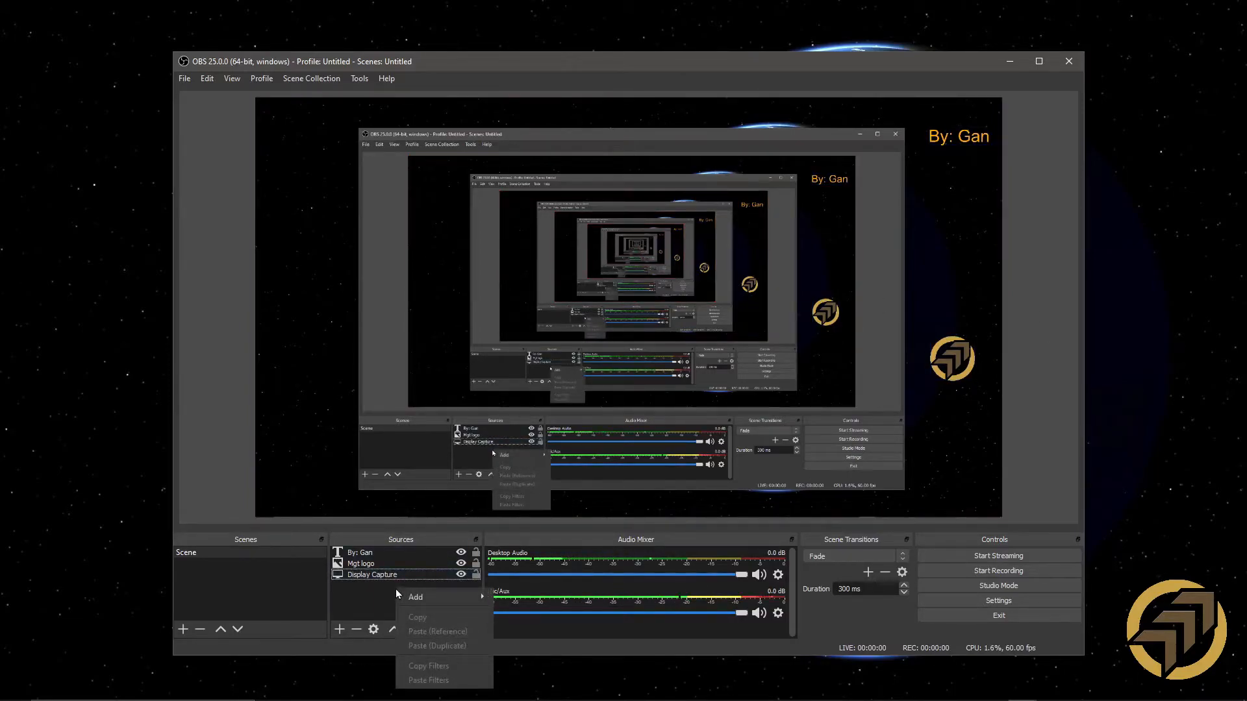
pyautogui.moveTo(408, 597)
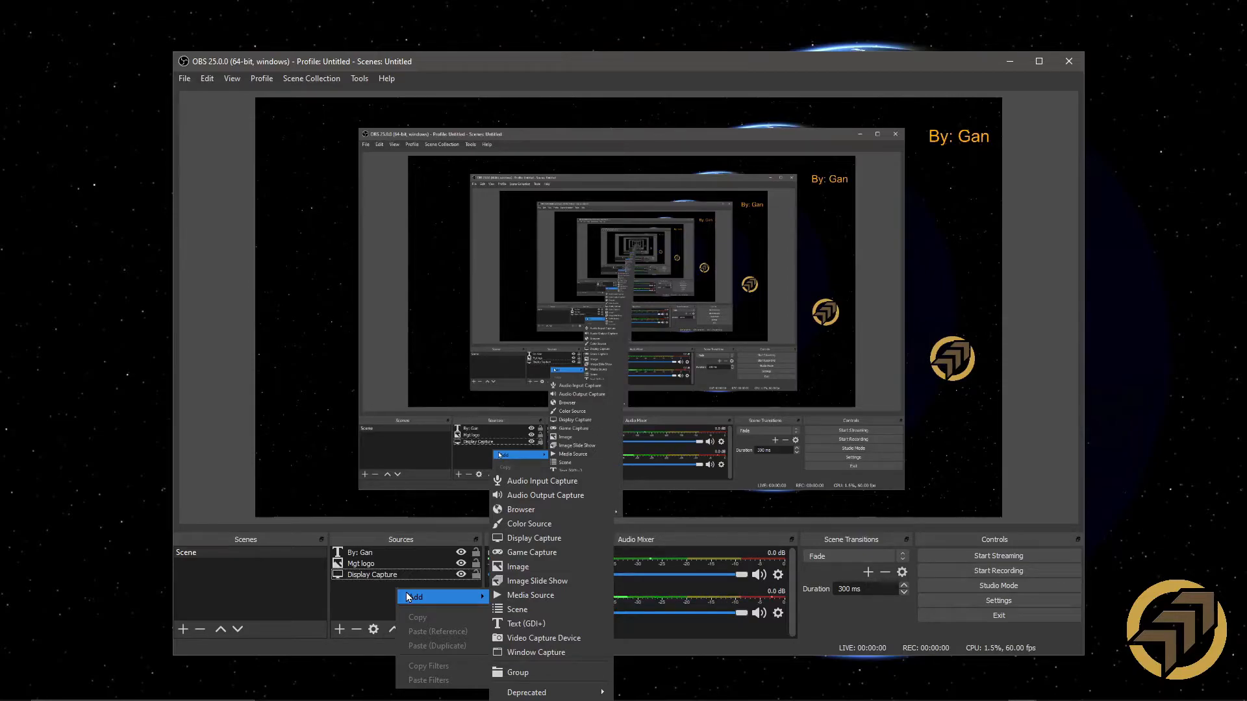
pyautogui.click(512, 640)
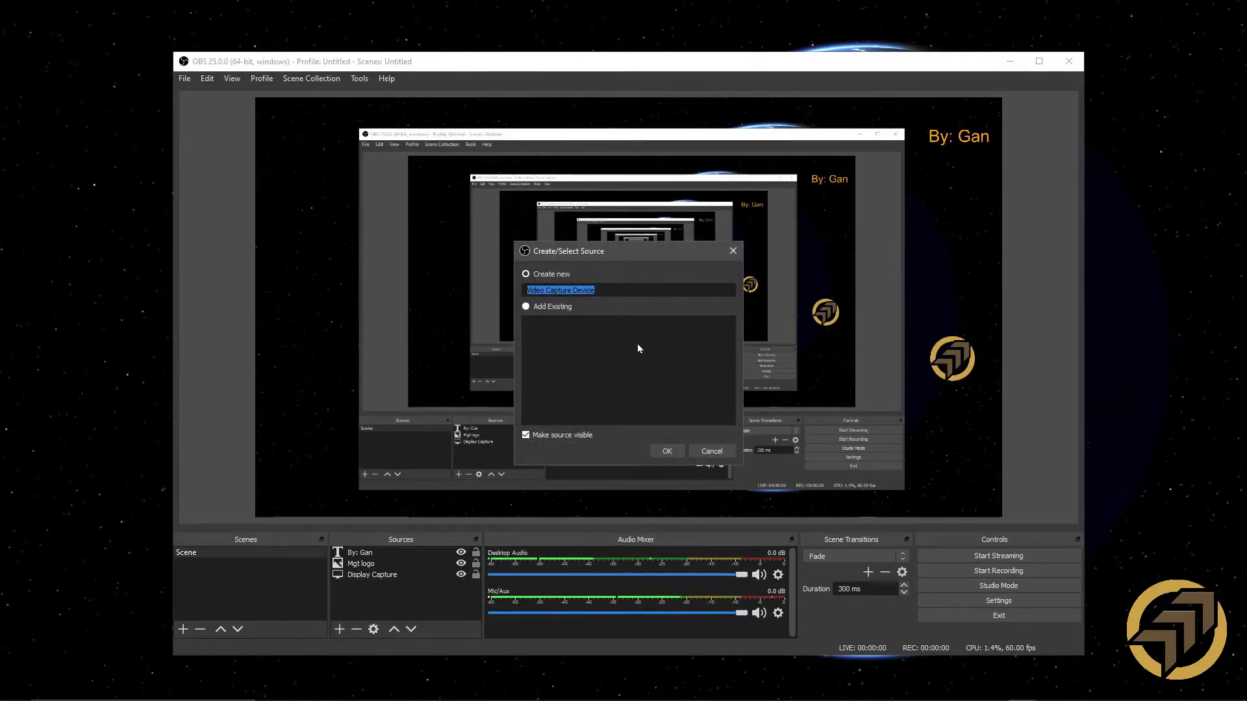
pyautogui.click(668, 451)
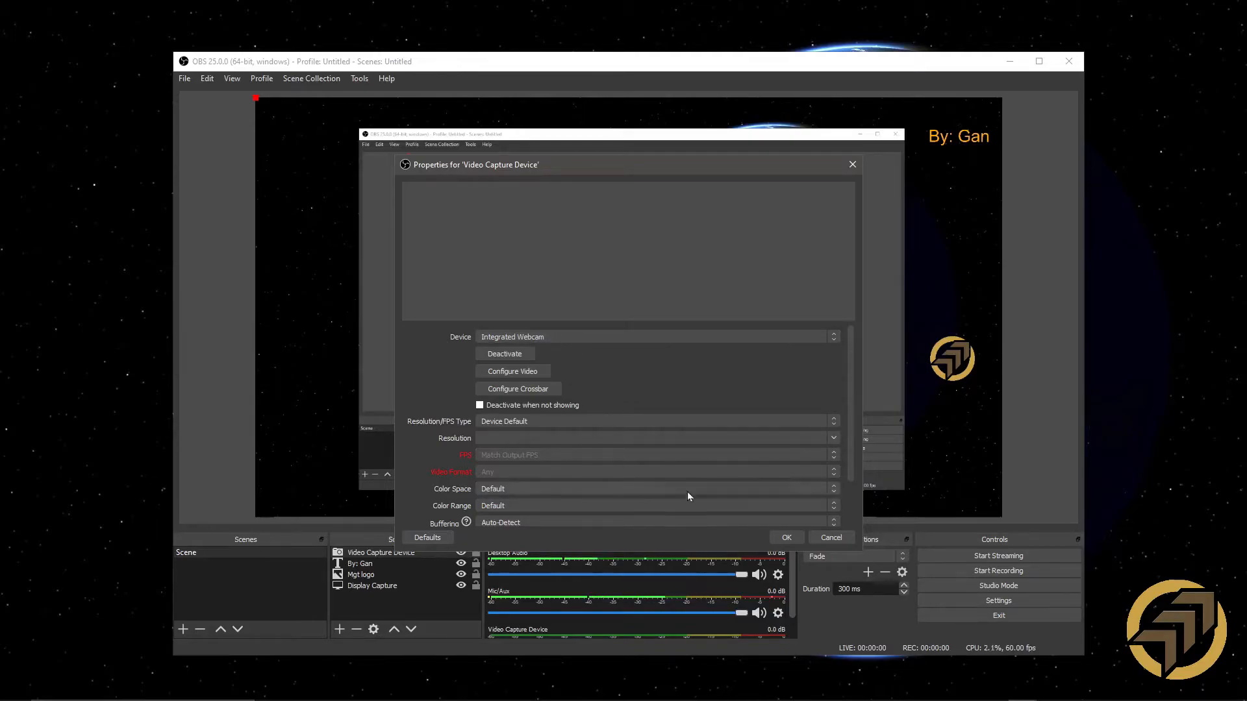
pyautogui.click(787, 537)
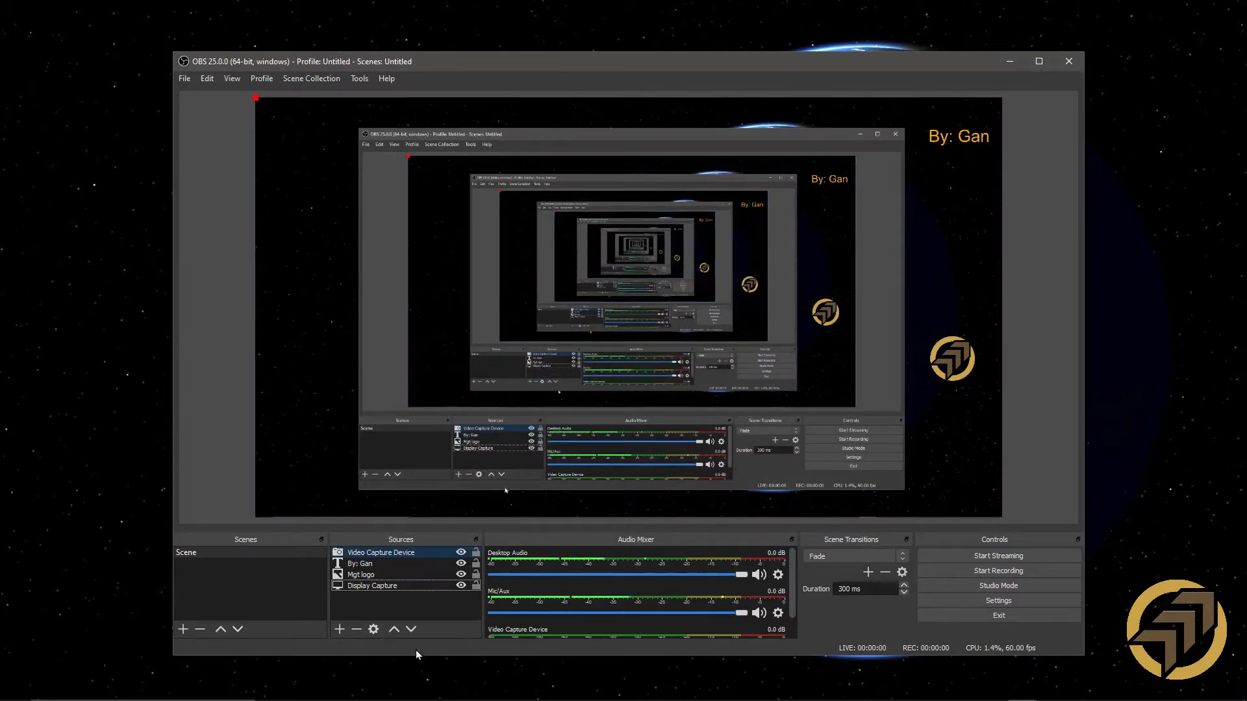
# Check the devices offered in the Video Capture Device source's properties and leave them without changes.
pyautogui.click(419, 587)
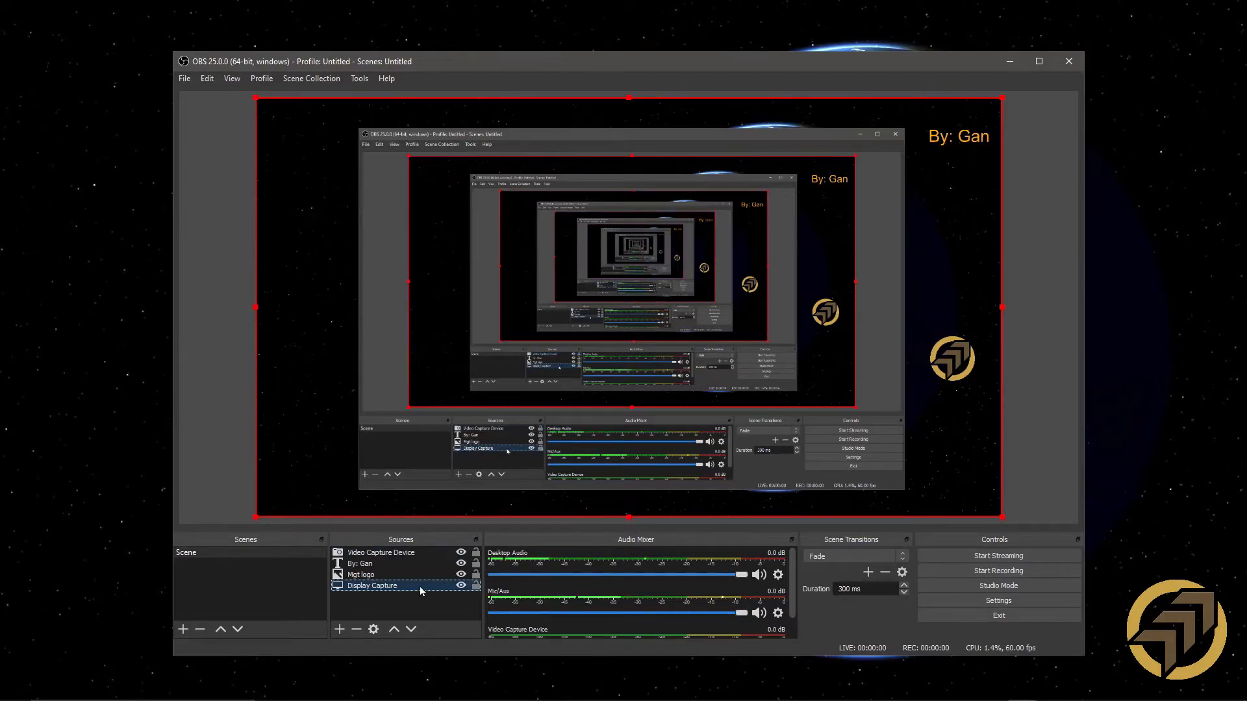
pyautogui.click(403, 554)
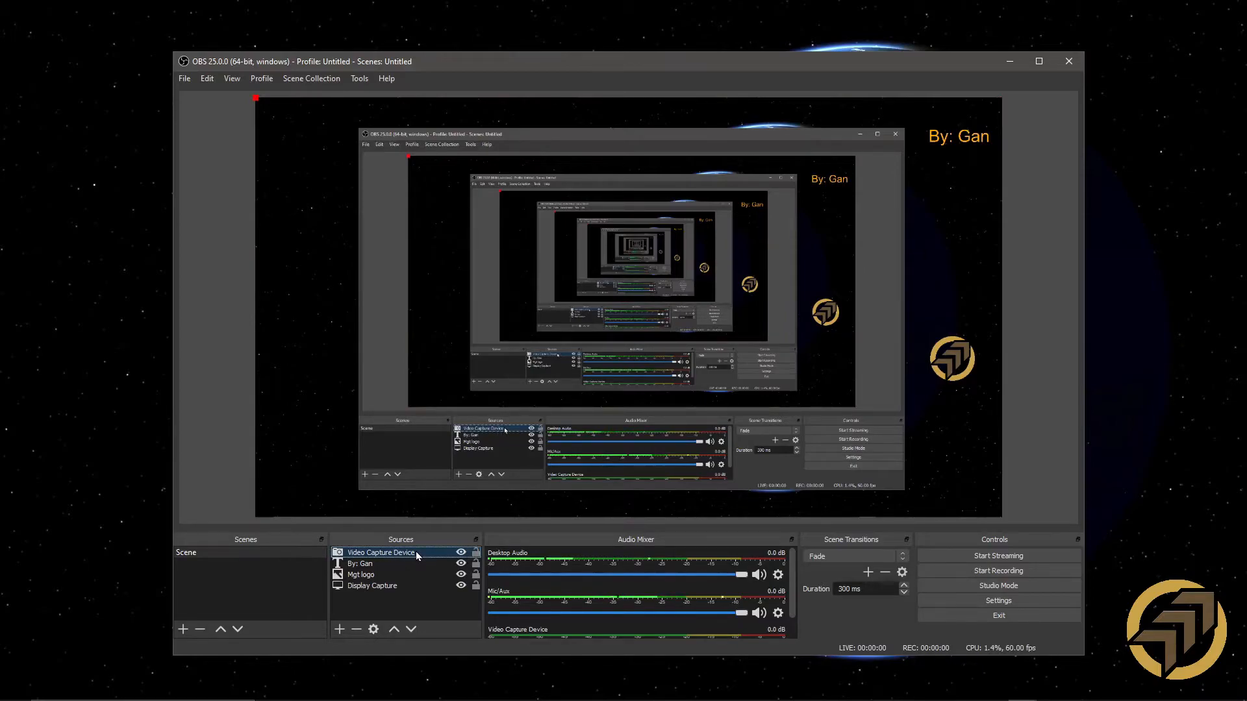
pyautogui.rightClick(415, 551)
pyautogui.click(451, 539)
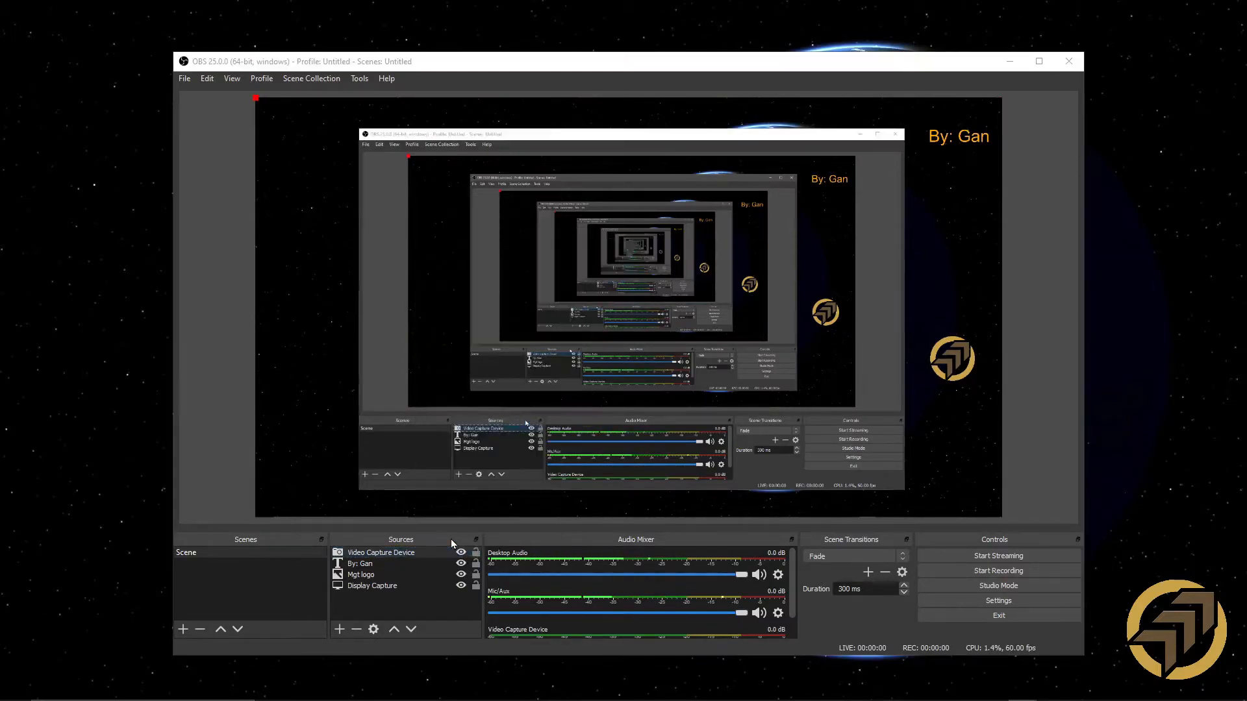
pyautogui.click(582, 400)
pyautogui.click(582, 400)
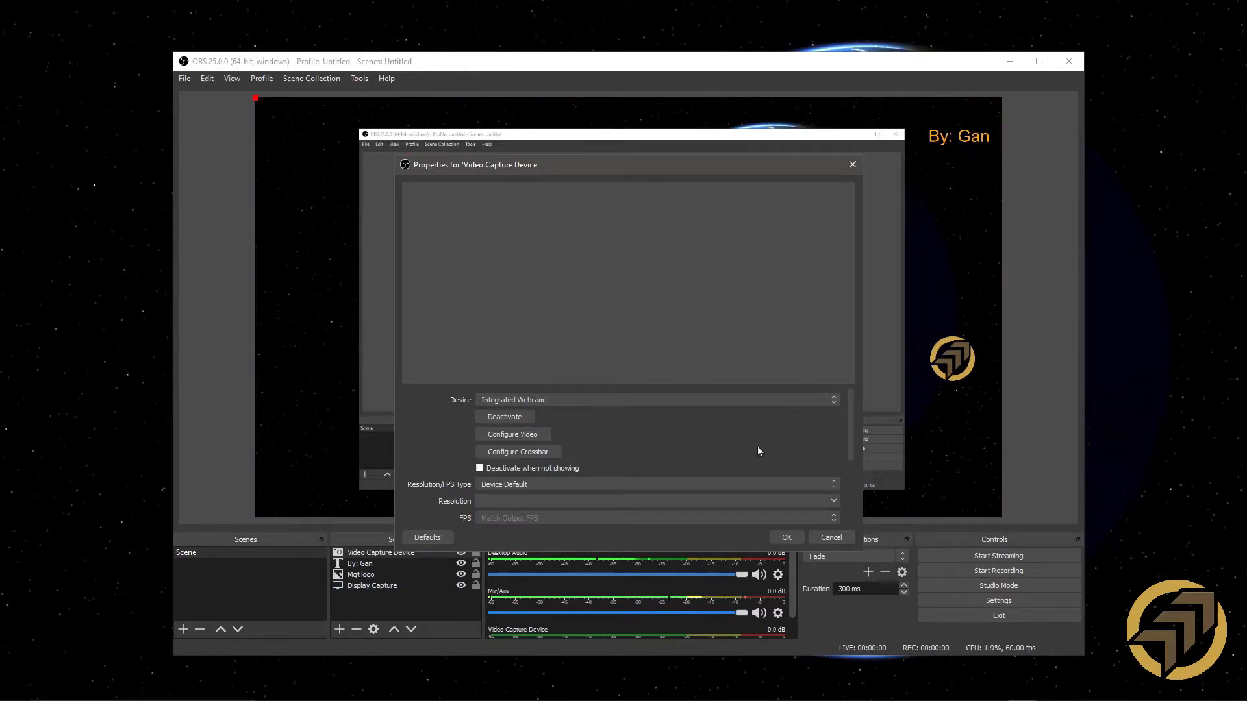
pyautogui.click(843, 537)
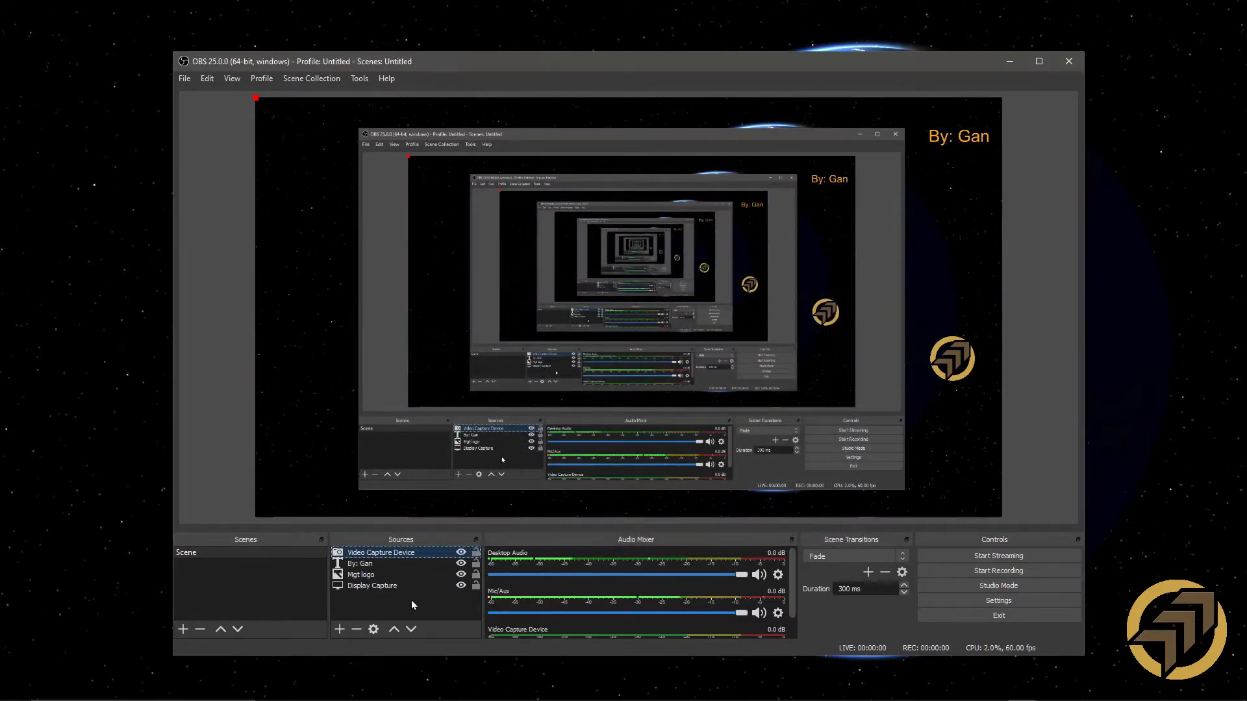
# Remove the Video Capture Device source from the scene and confirm the removal.
pyautogui.rightClick(403, 552)
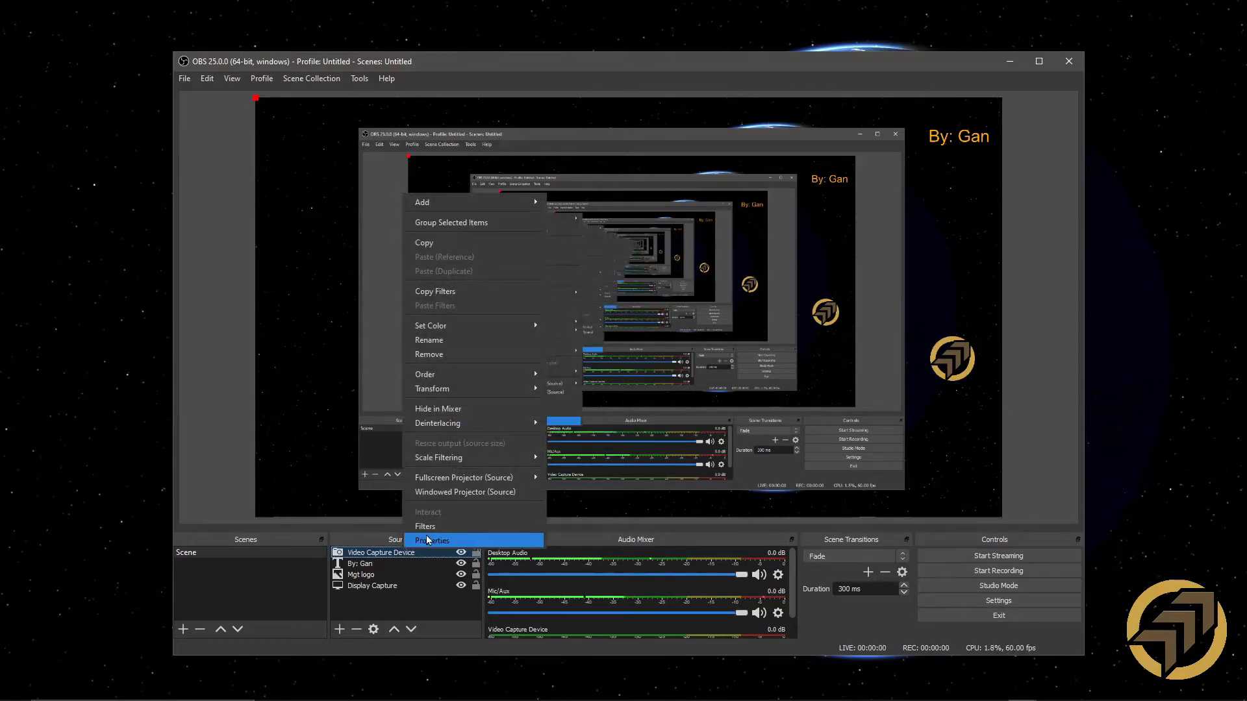
pyautogui.click(443, 354)
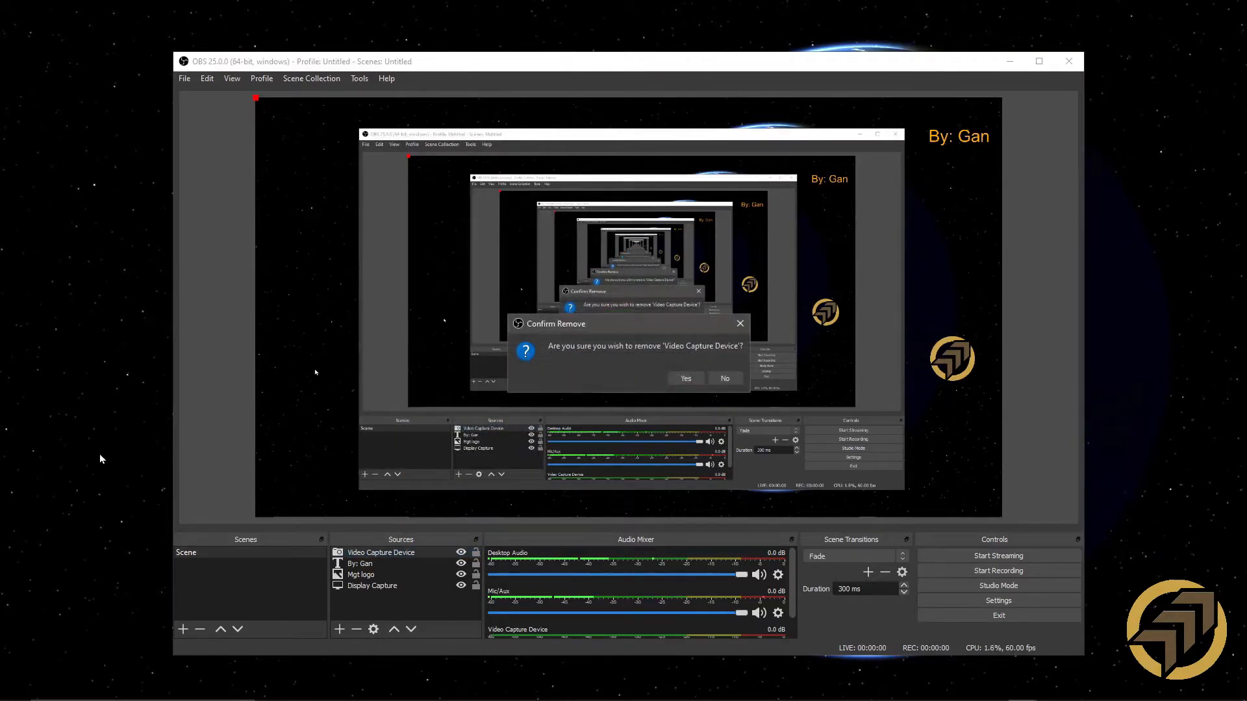
pyautogui.click(685, 378)
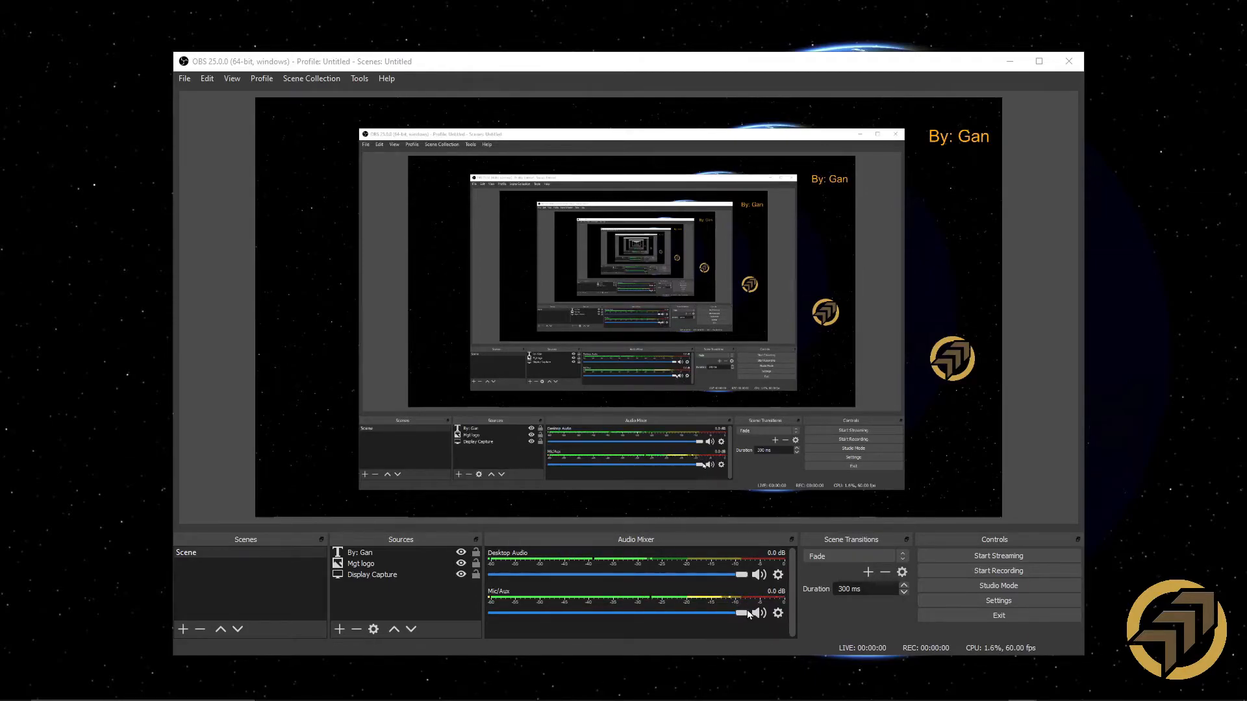
# Review the input devices available in the Mic/Aux properties and leave them without changes.
pyautogui.moveTo(740, 613); pyautogui.dragTo(769, 626)
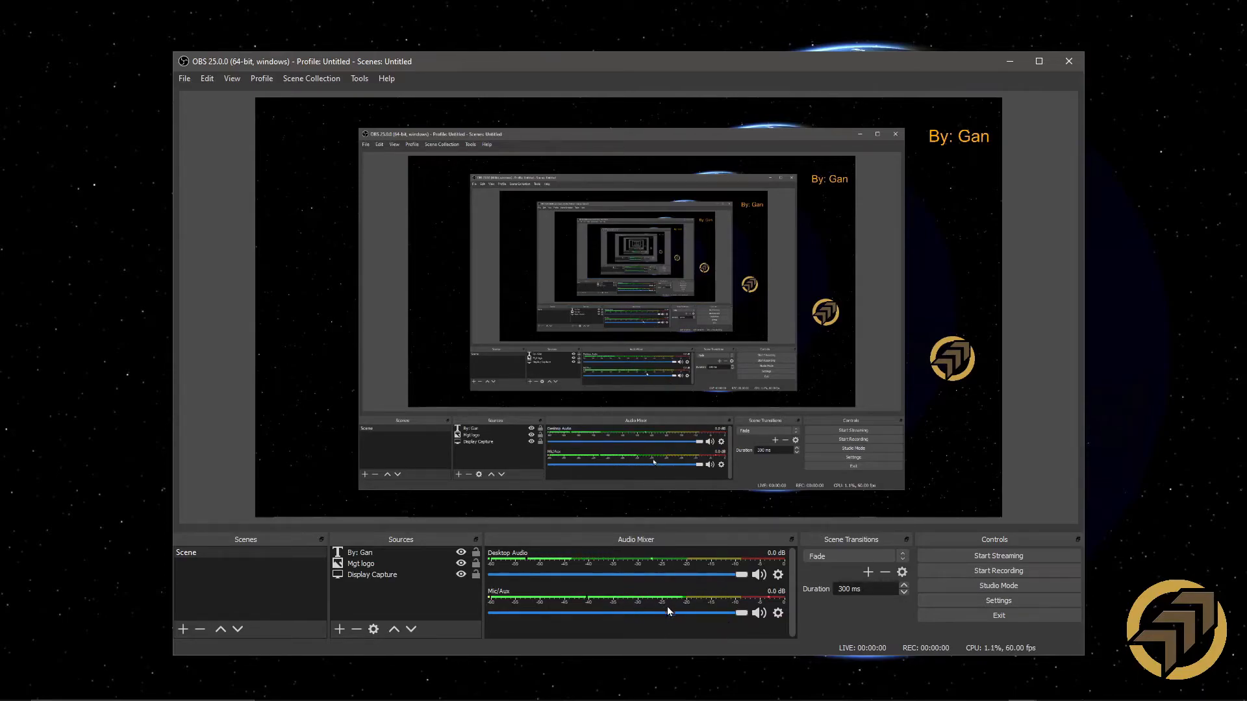
pyautogui.click(778, 614)
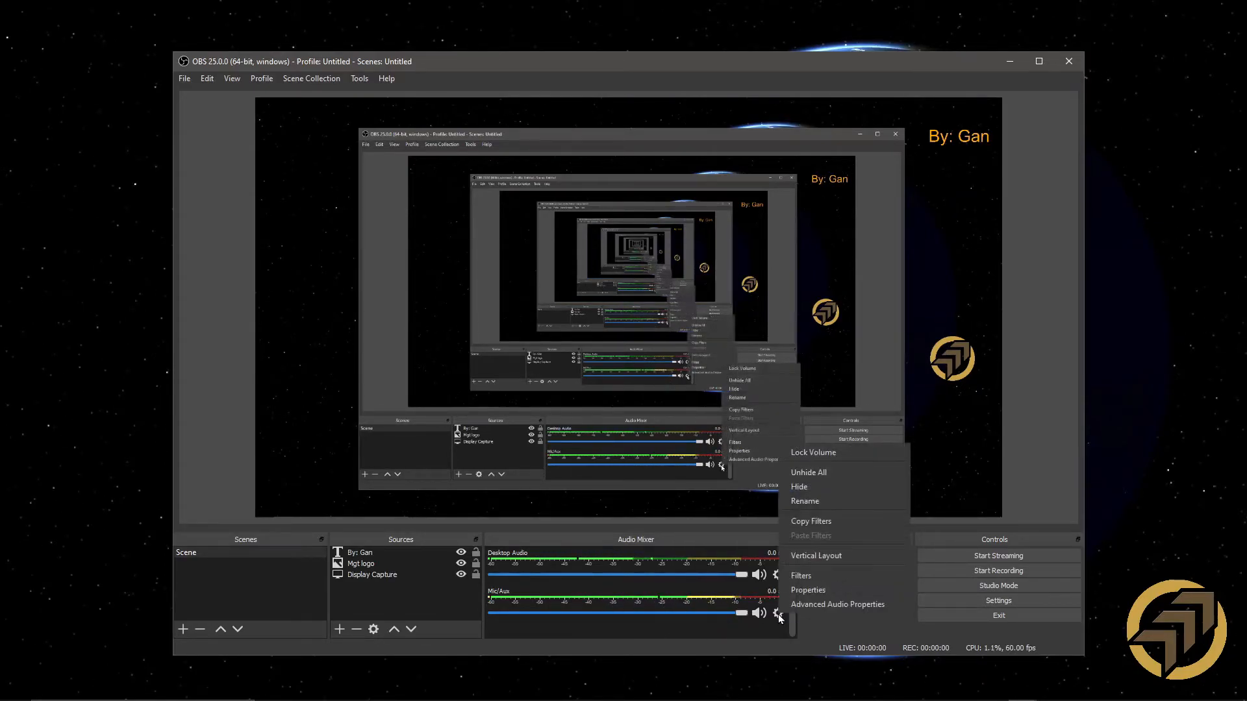
pyautogui.click(821, 594)
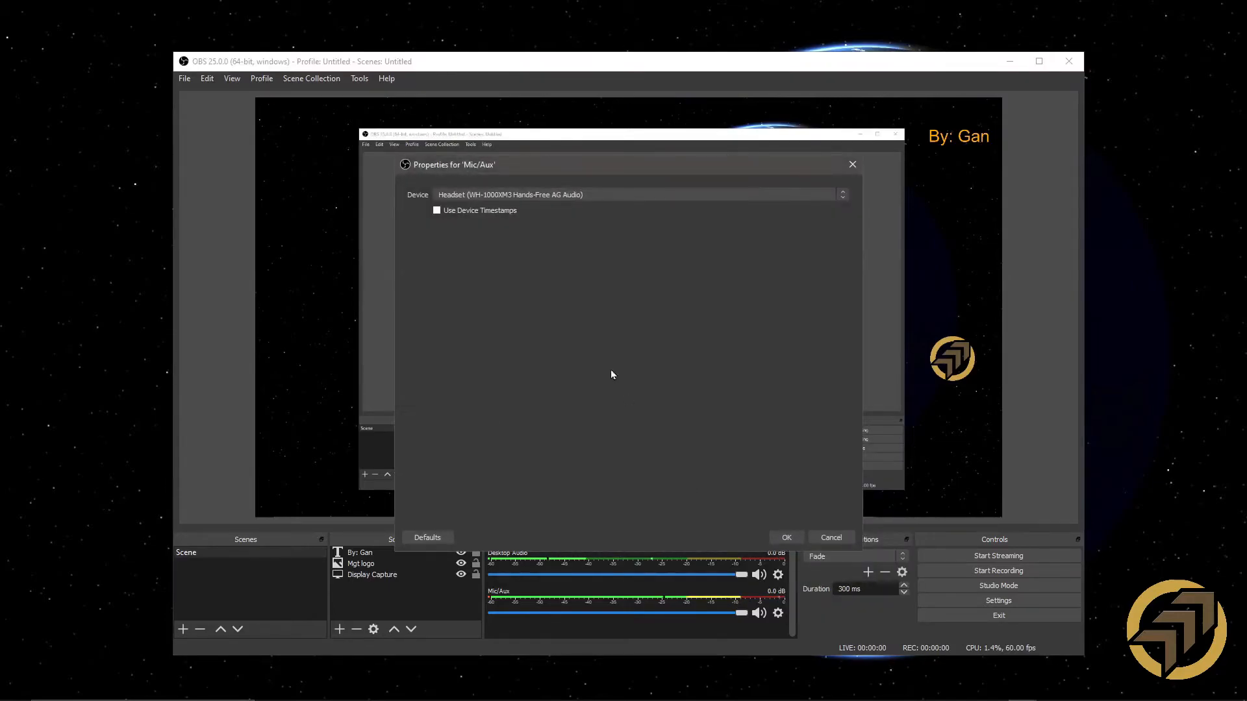
pyautogui.click(581, 193)
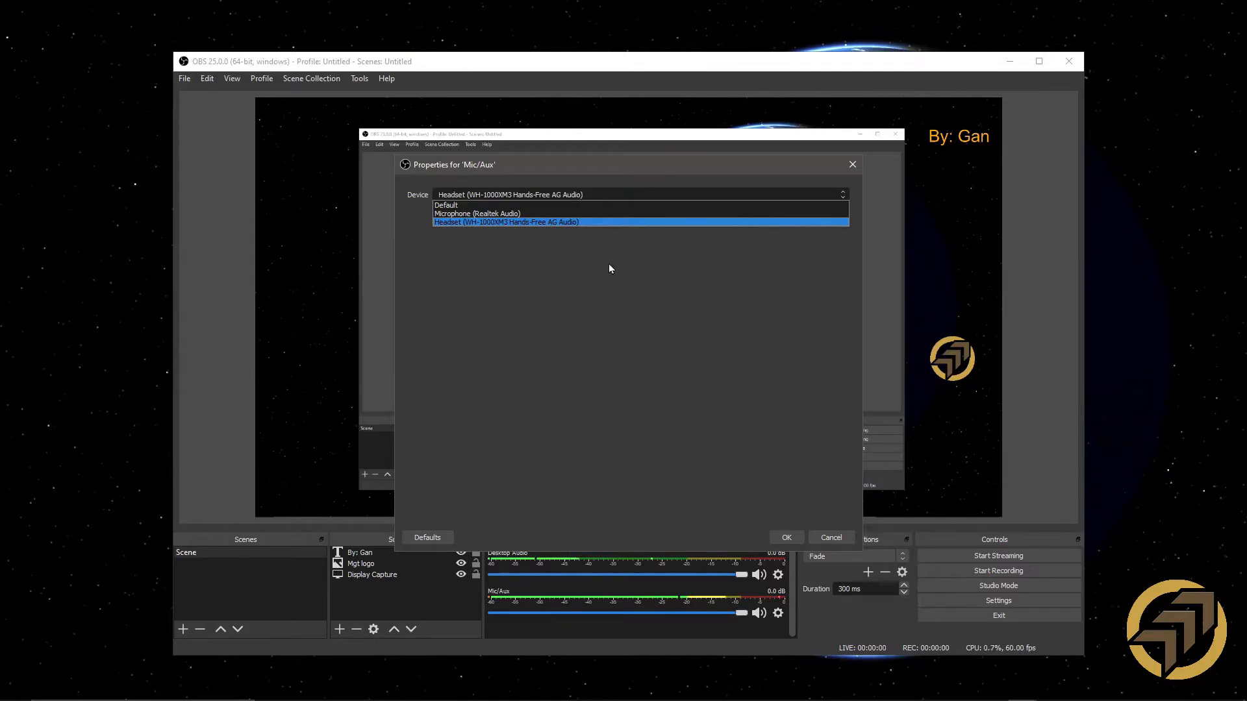
pyautogui.click(838, 539)
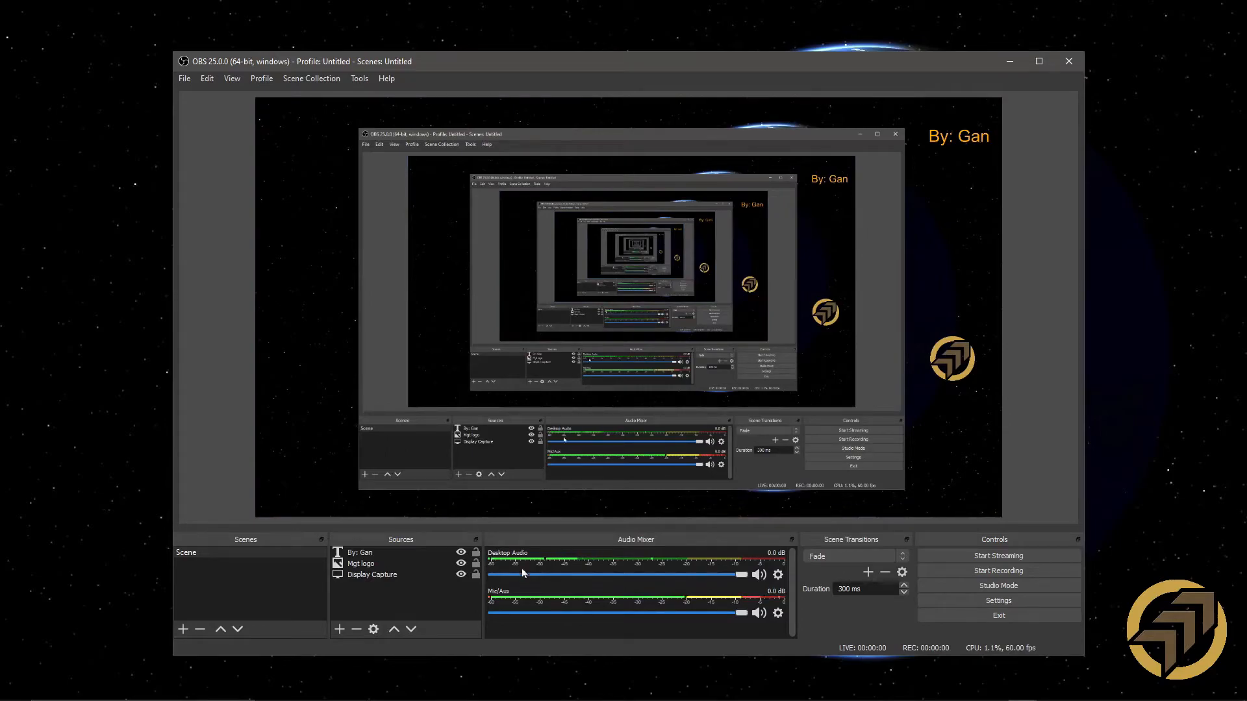
# Bring the browser window playing the YouTube relaxing music video onto the captured display, then move it back off.
pyautogui.rightClick(783, 573)
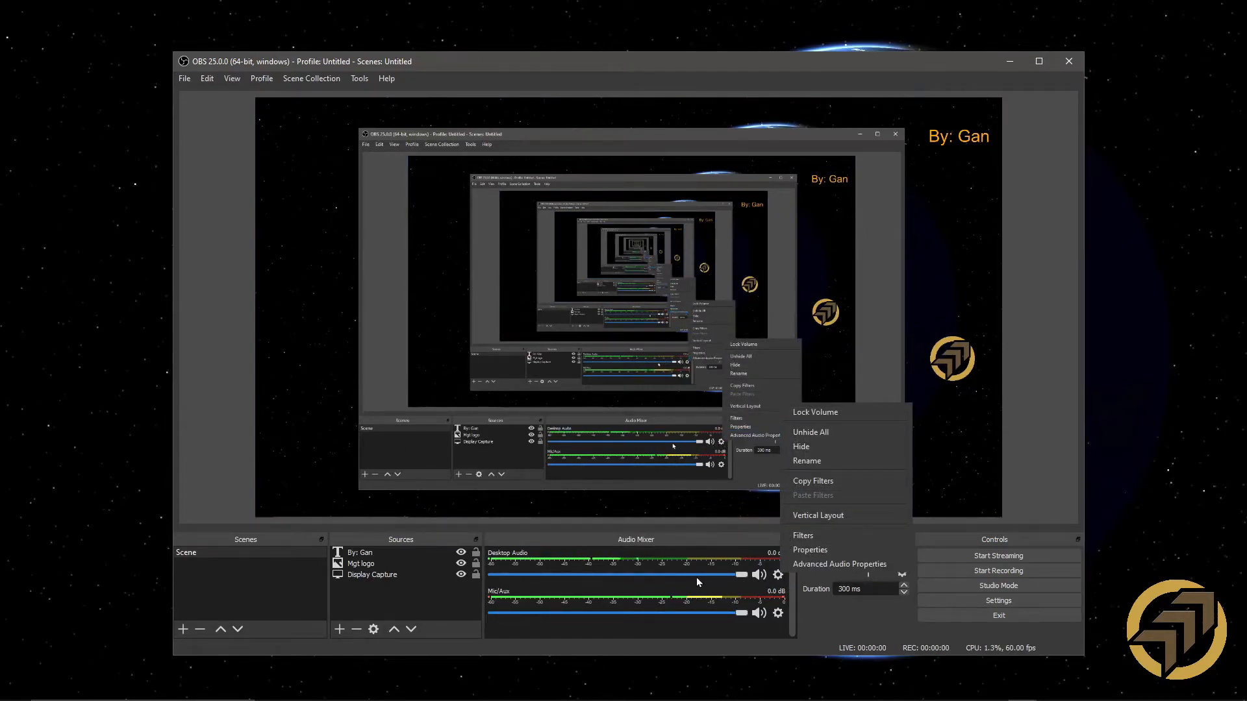
pyautogui.click(575, 661)
pyautogui.moveTo(575, 698)
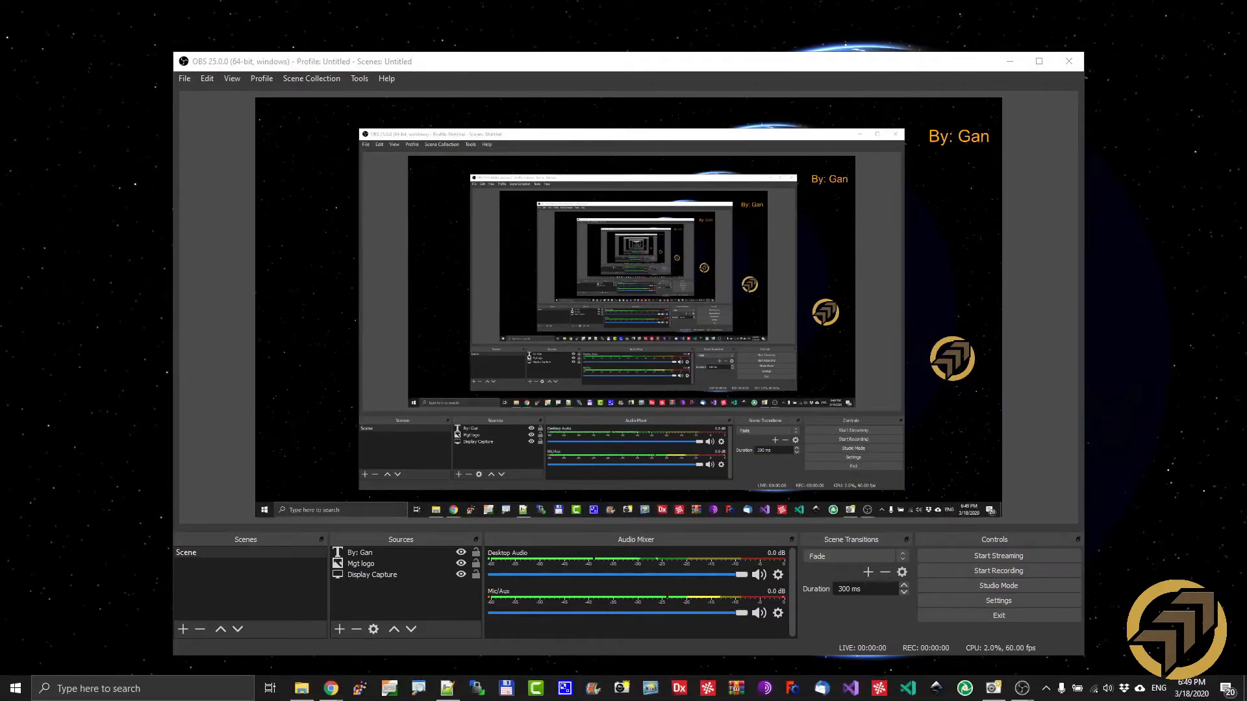
pyautogui.moveTo(332, 694)
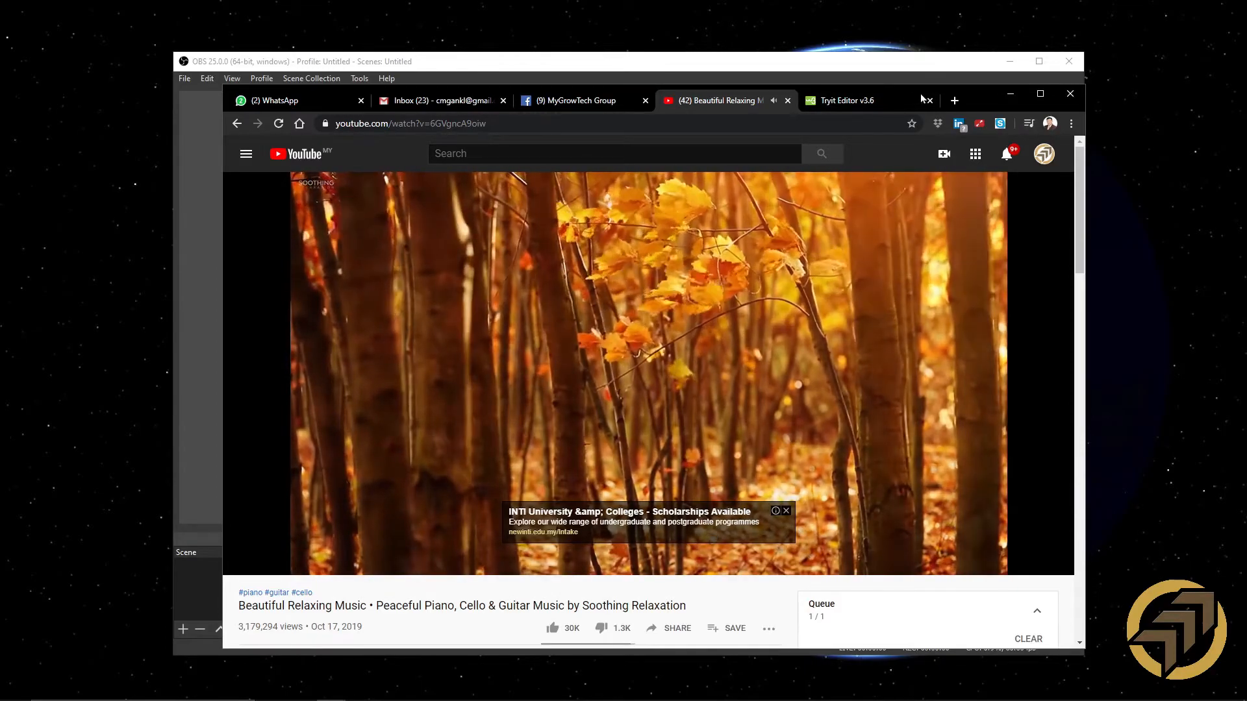
pyautogui.moveTo(988, 103); pyautogui.dragTo(1246, 170)
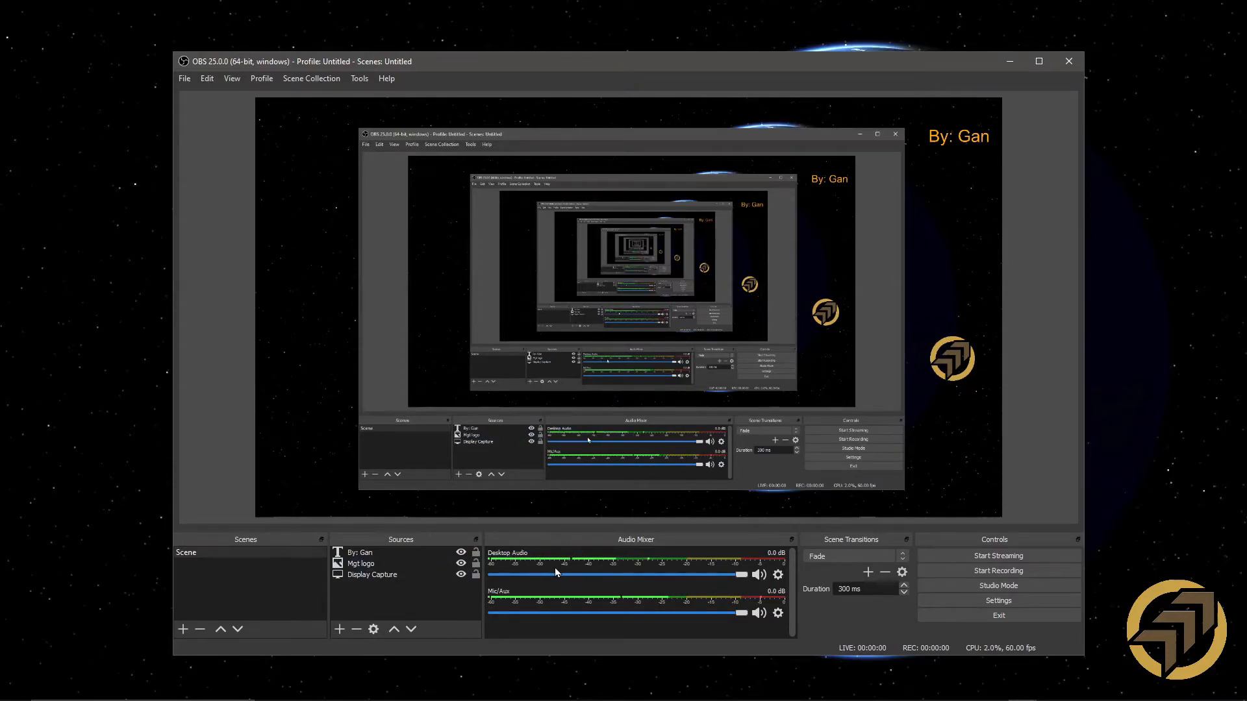
# Review the output devices available in the Desktop Audio properties and leave them without changes.
pyautogui.click(779, 575)
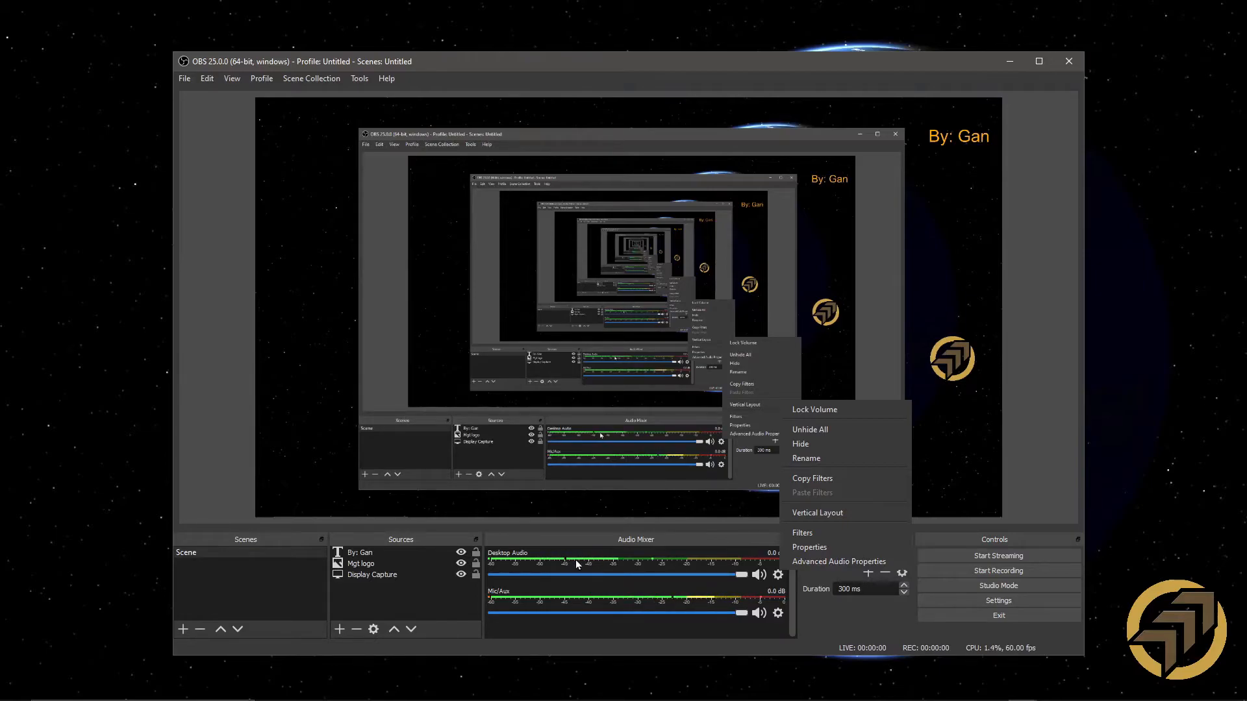
pyautogui.click(822, 552)
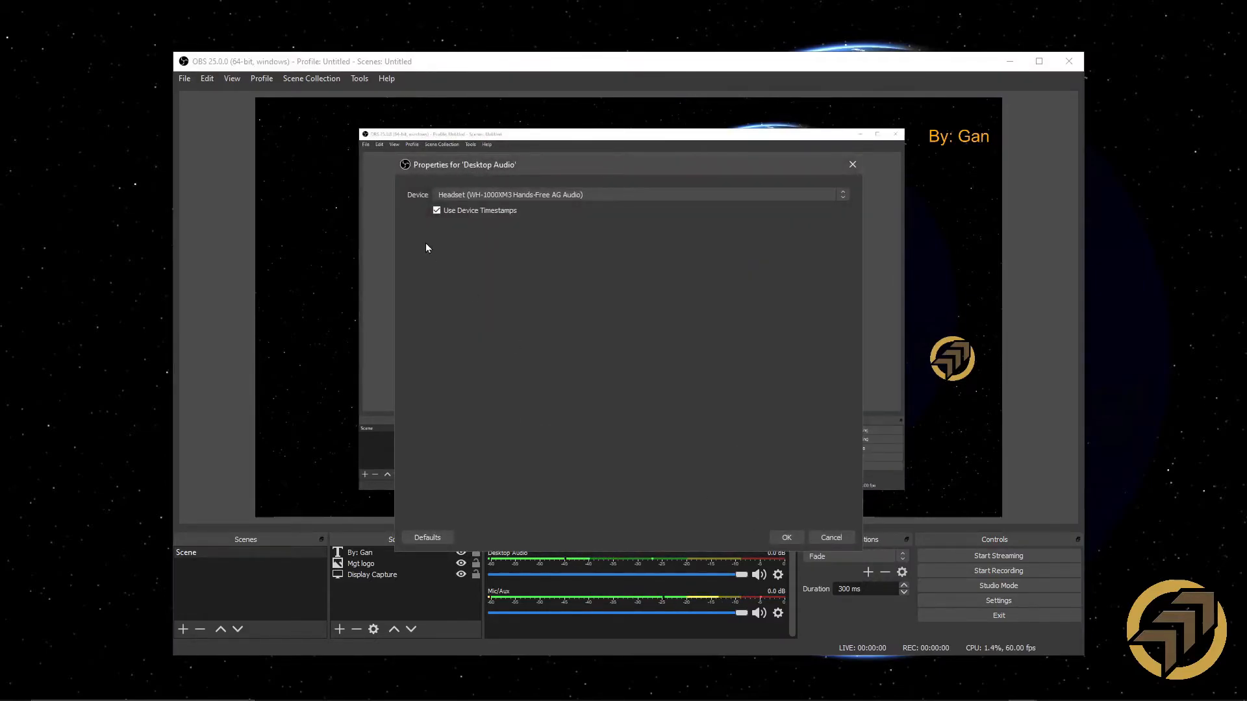
pyautogui.click(567, 197)
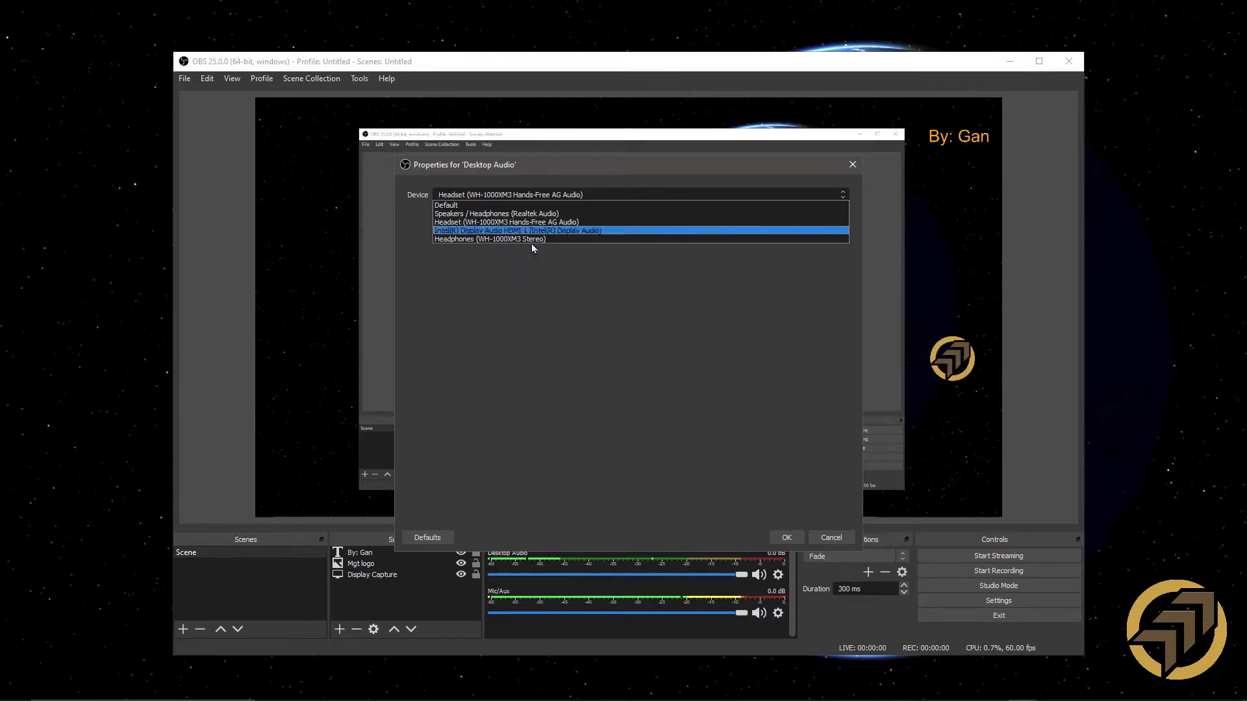
pyautogui.click(841, 539)
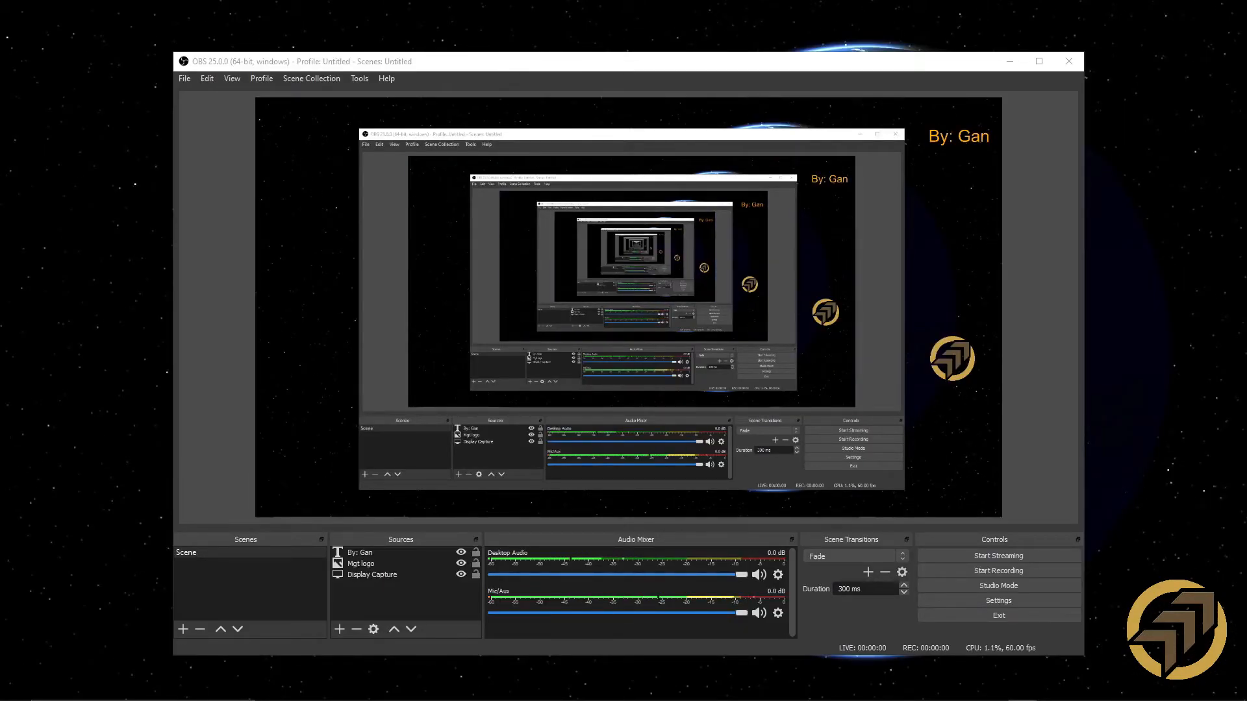
# Clear the Start Recording hotkey in the settings, reassign it as Alt + F5 and accept the settings.
pyautogui.click(999, 601)
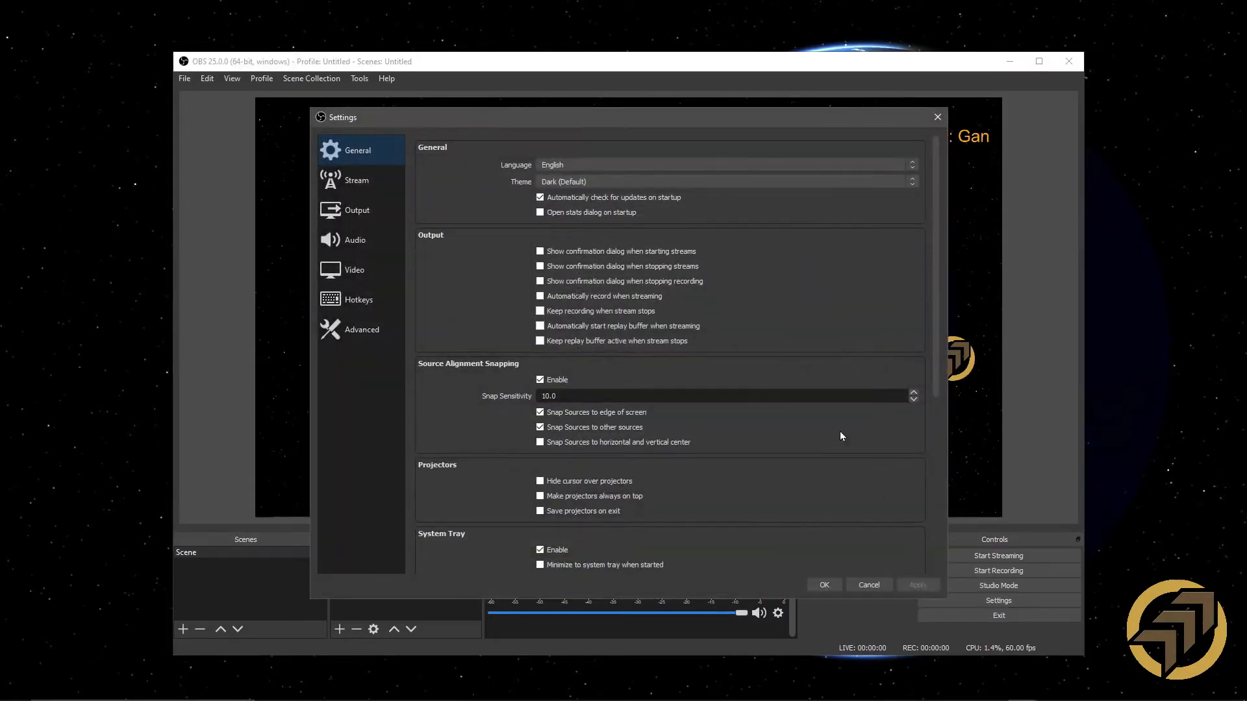
pyautogui.moveTo(570, 120); pyautogui.dragTo(690, 126)
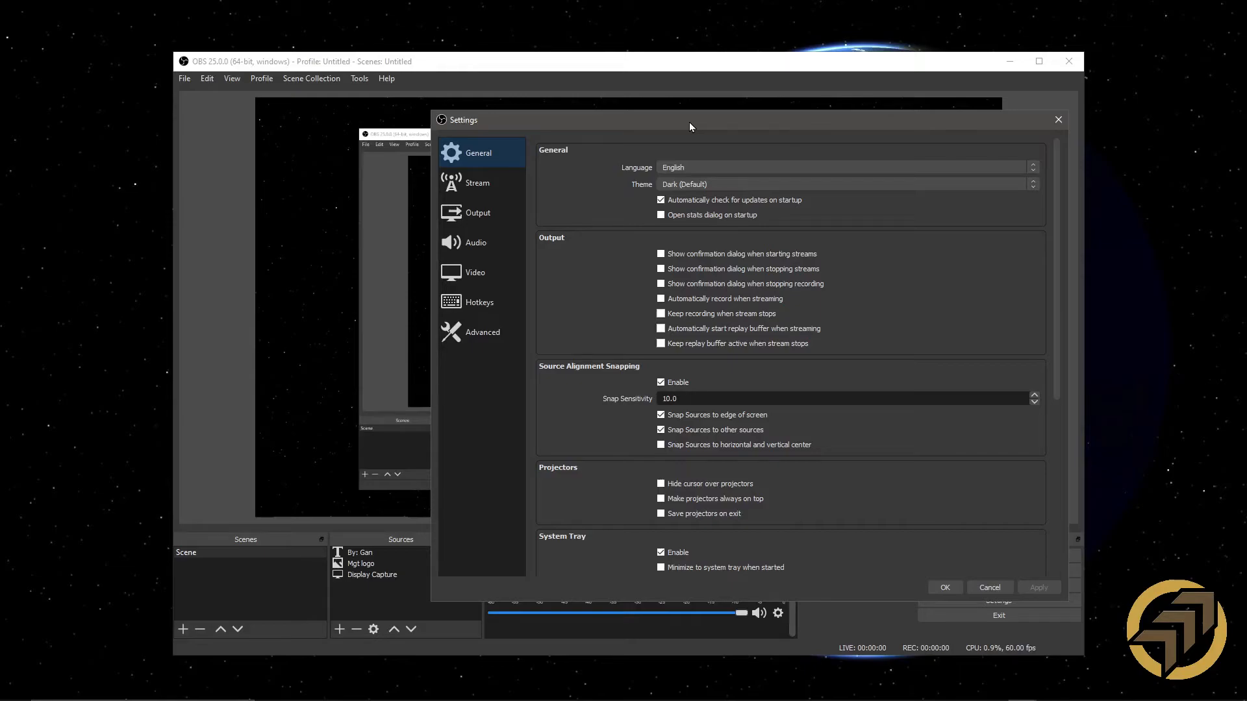
pyautogui.click(477, 308)
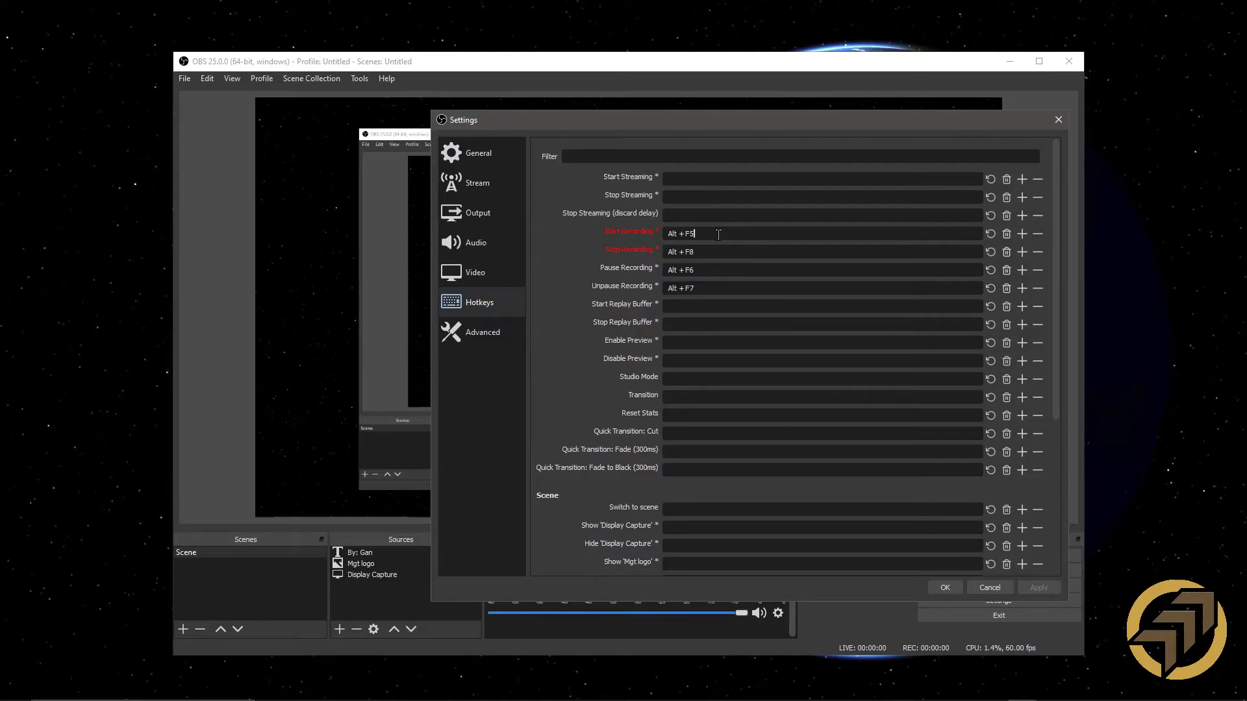
pyautogui.click(1008, 235)
pyautogui.press('alt')
pyautogui.hotkey('alt', 'F5')
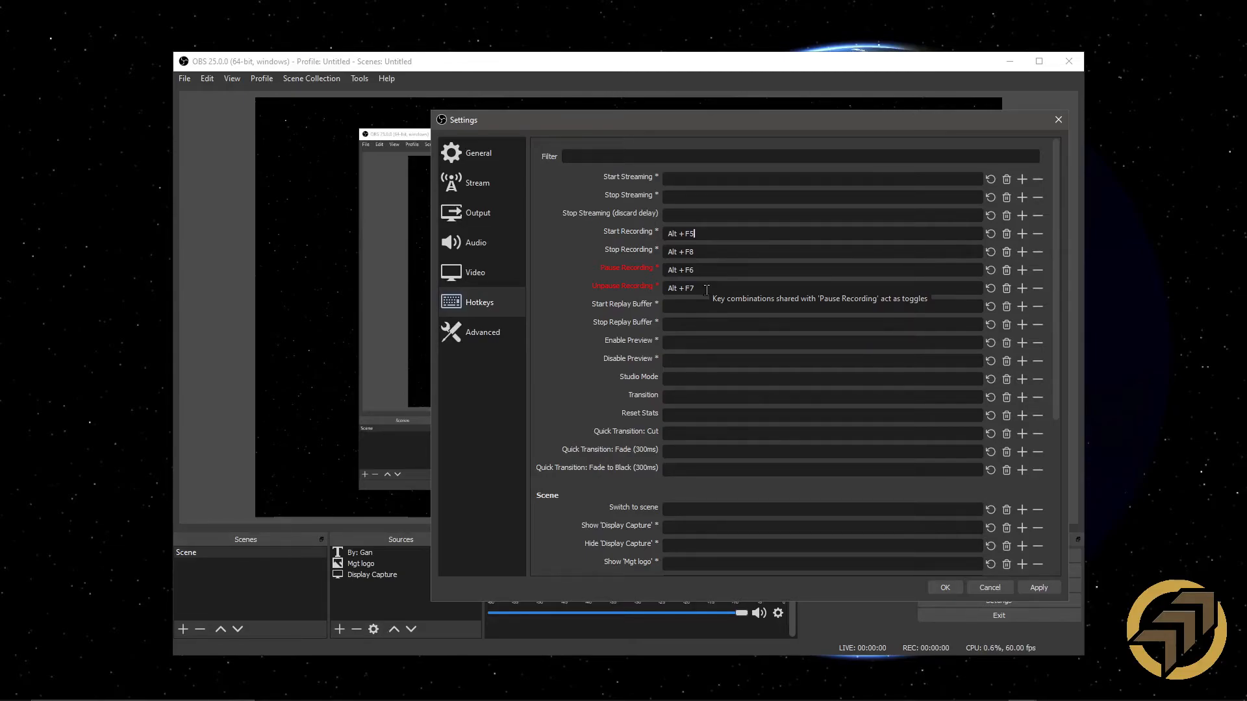
pyautogui.click(945, 588)
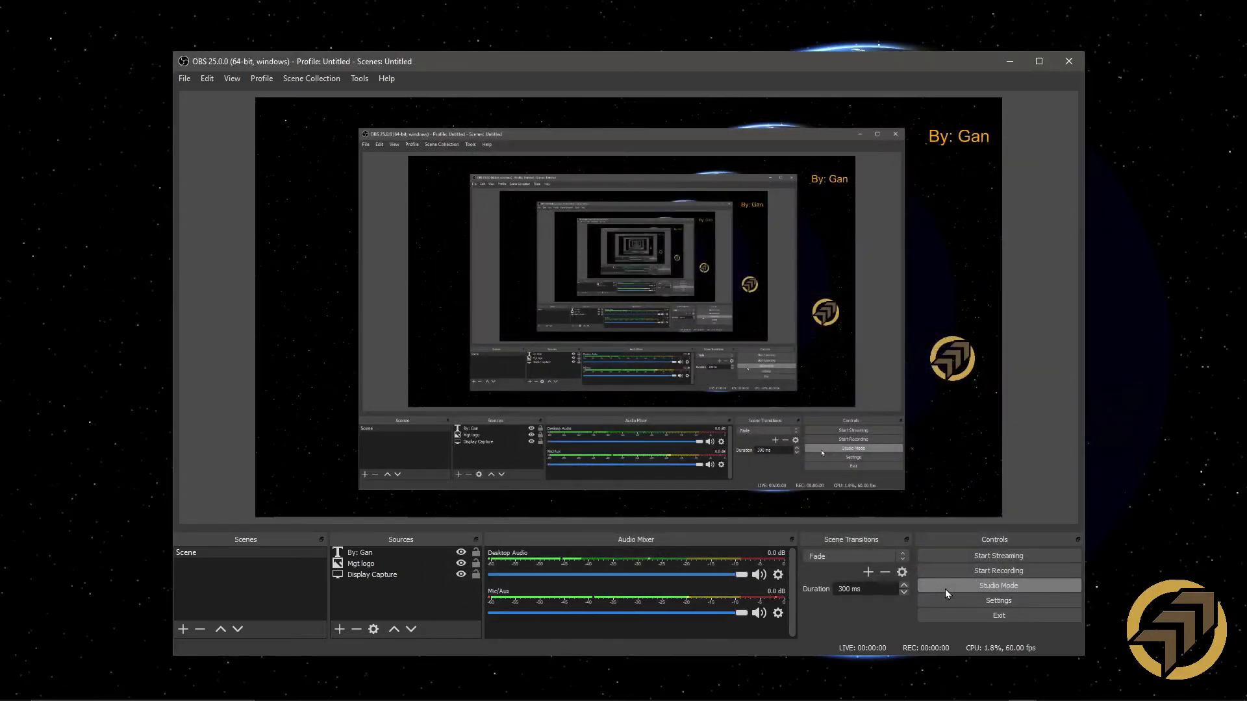
pyautogui.click(1010, 63)
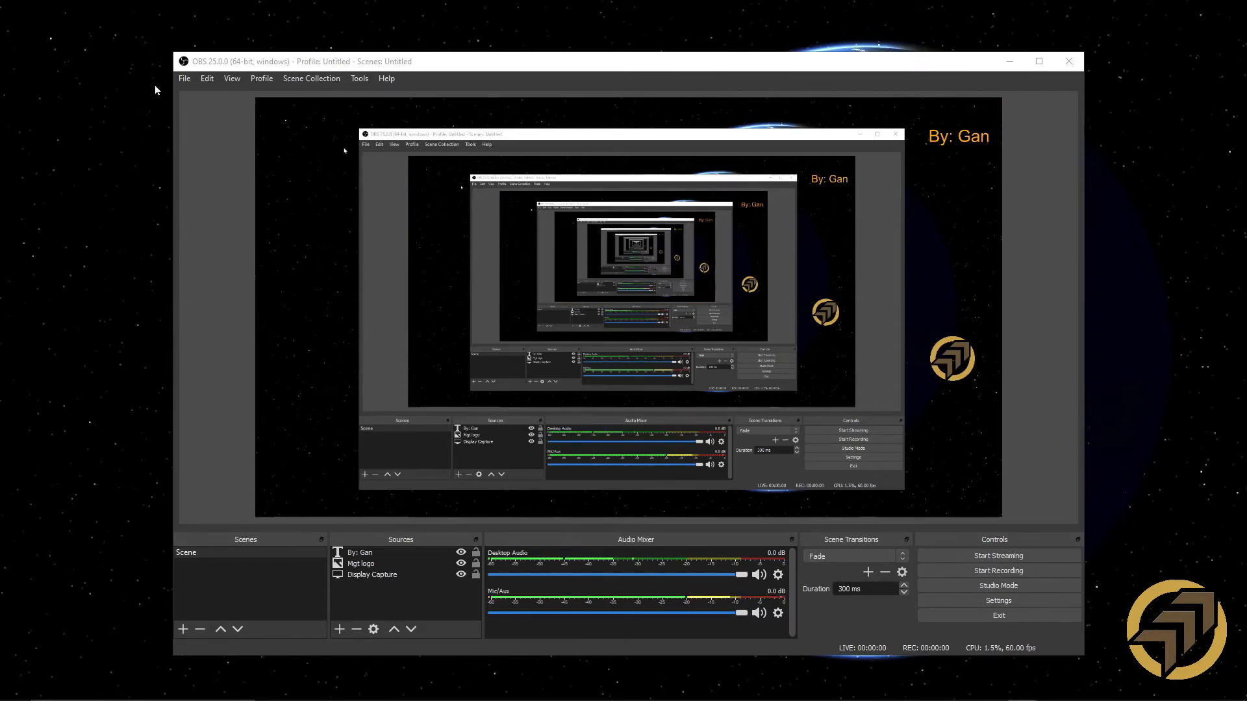
# Show the recordings folder, examine the saved recording files on the captured display, and move the window away.
pyautogui.click(184, 80)
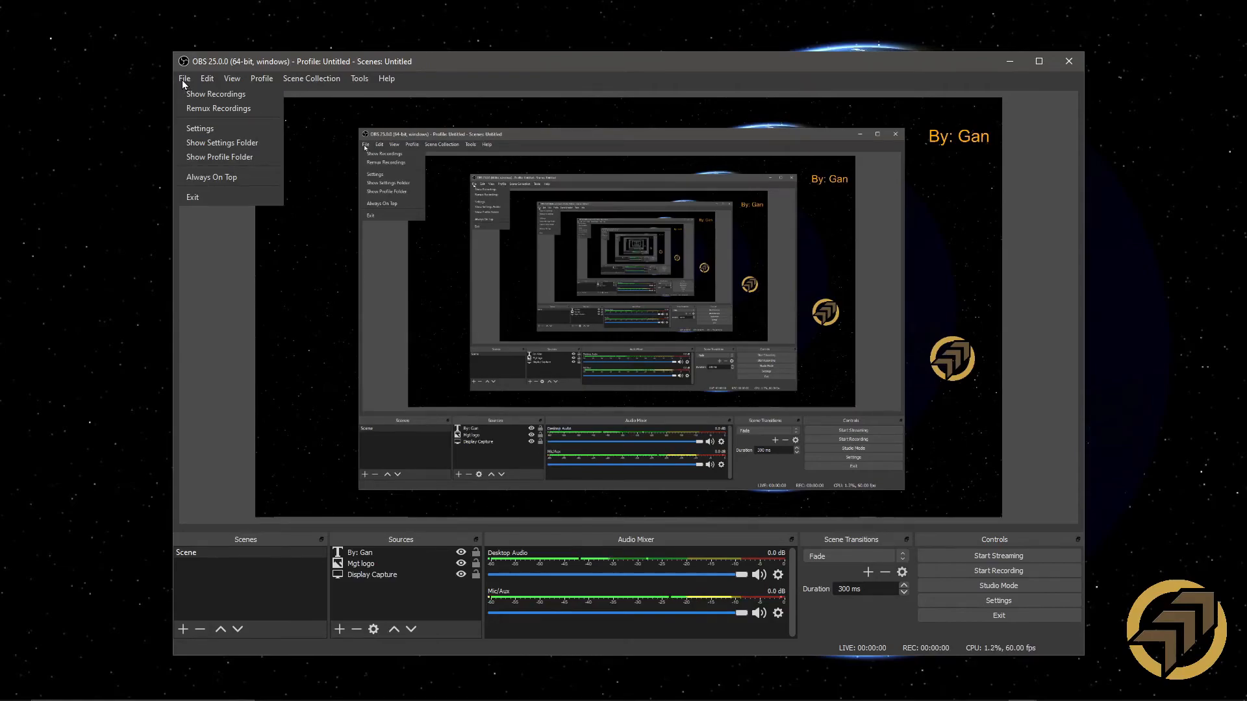
pyautogui.click(209, 96)
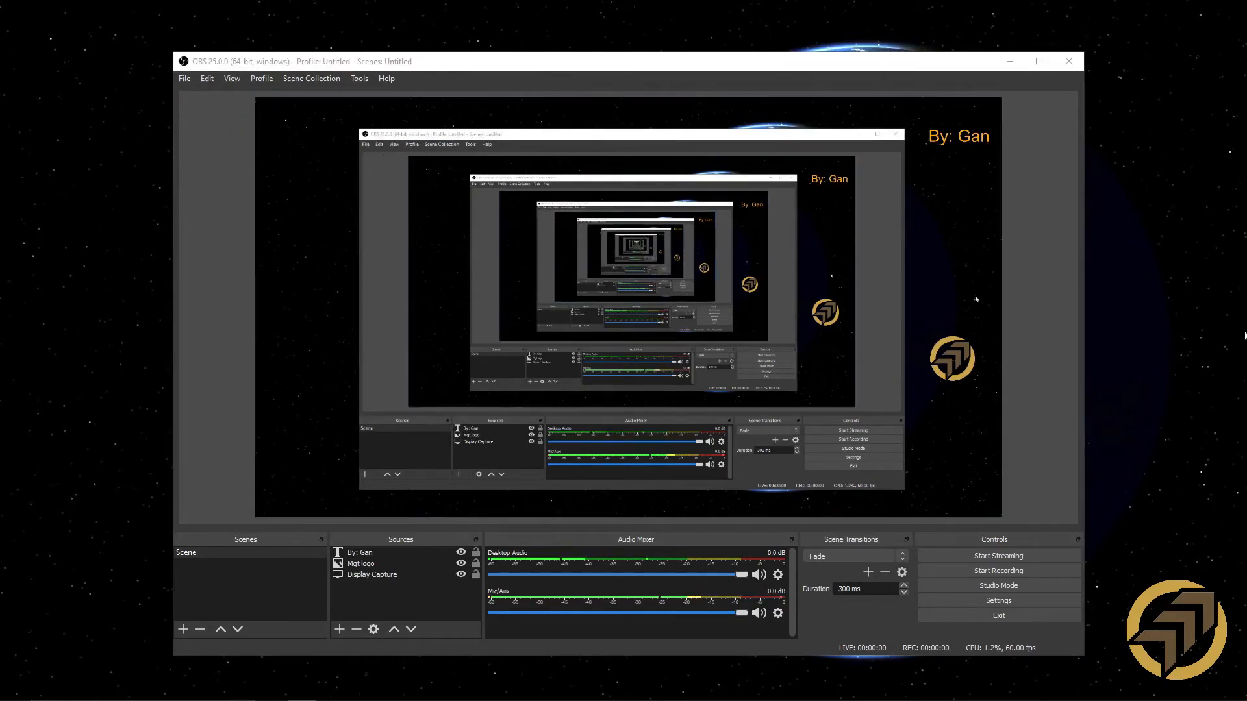
pyautogui.moveTo(1193, 174); pyautogui.dragTo(212, 162)
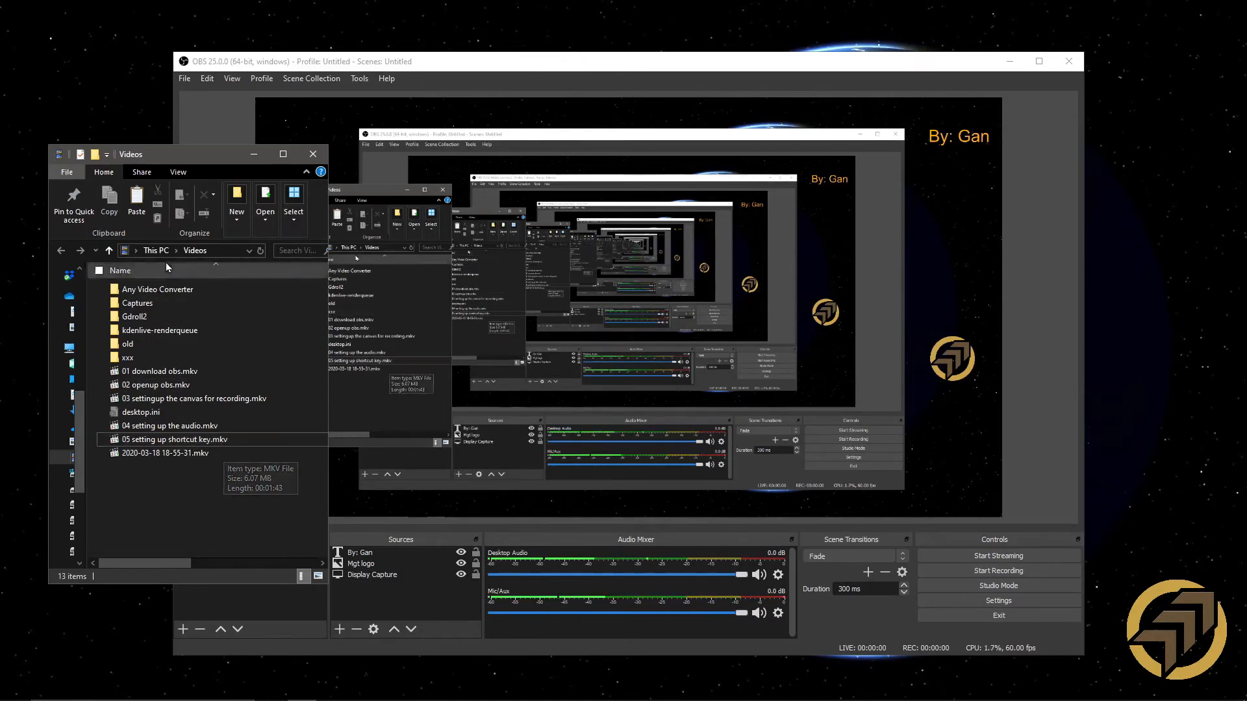
pyautogui.moveTo(162, 154); pyautogui.dragTo(1246, 189)
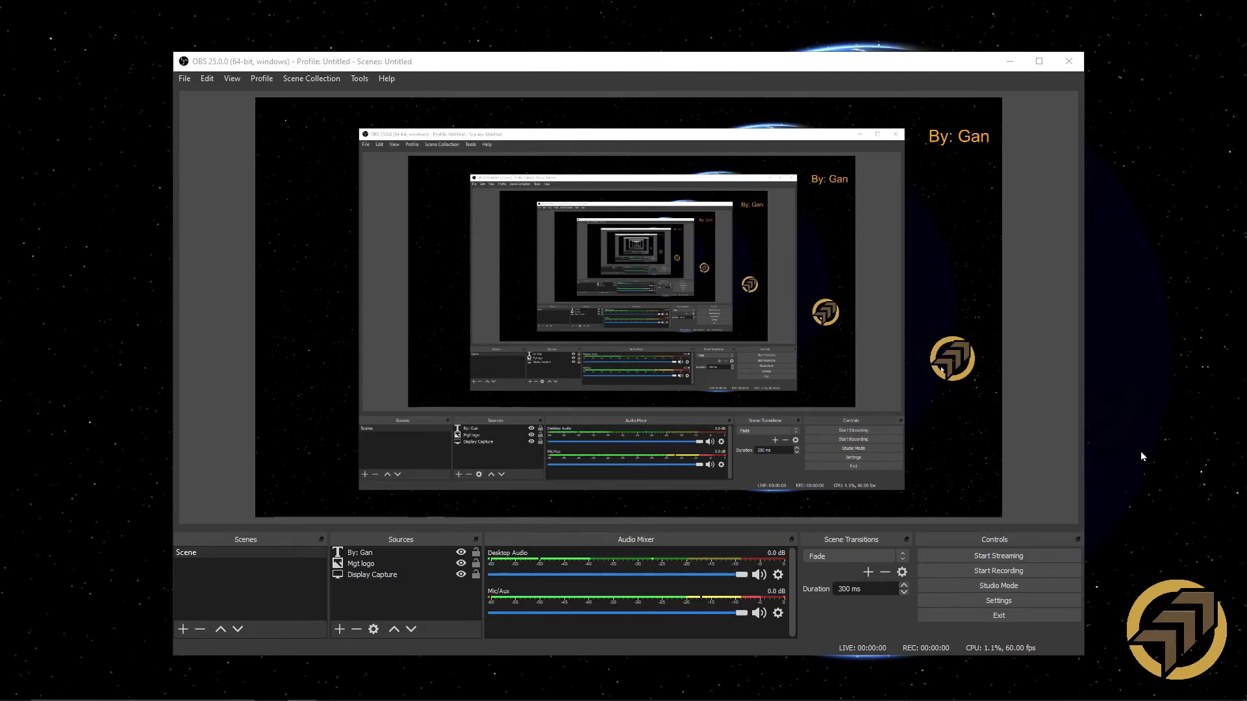
# Set the recording format to mp4 in the output settings.
pyautogui.click(1011, 606)
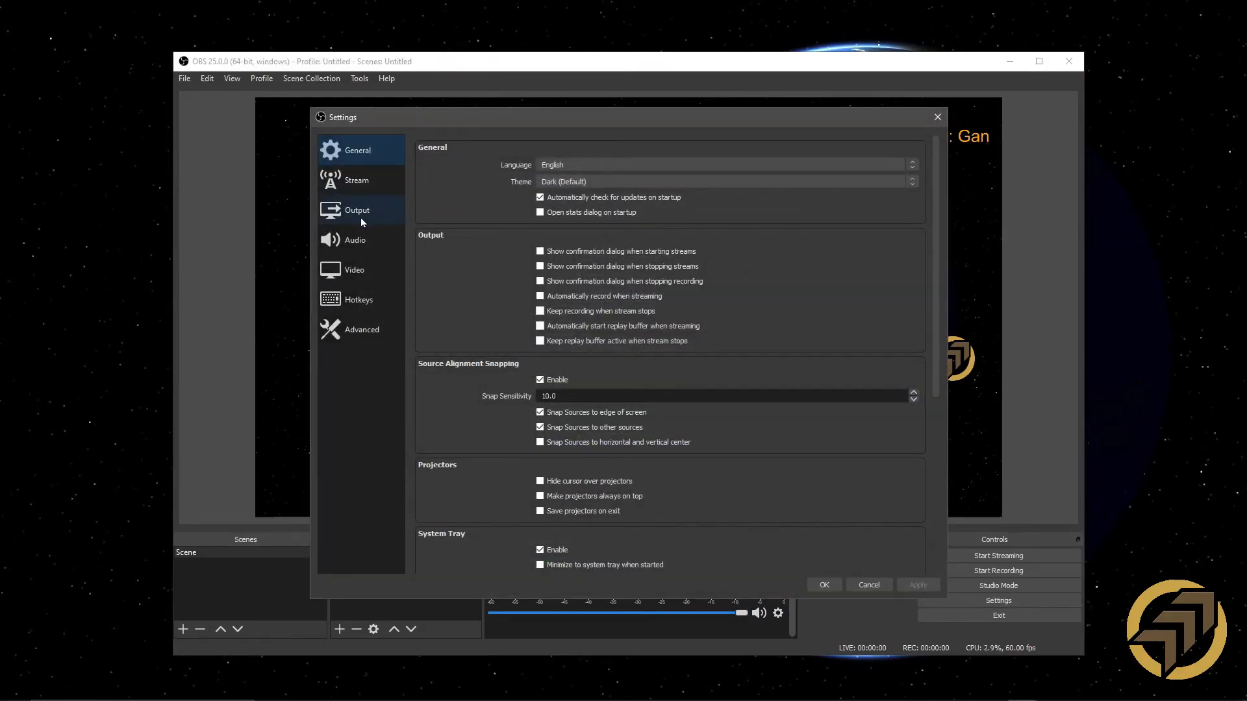
pyautogui.click(361, 219)
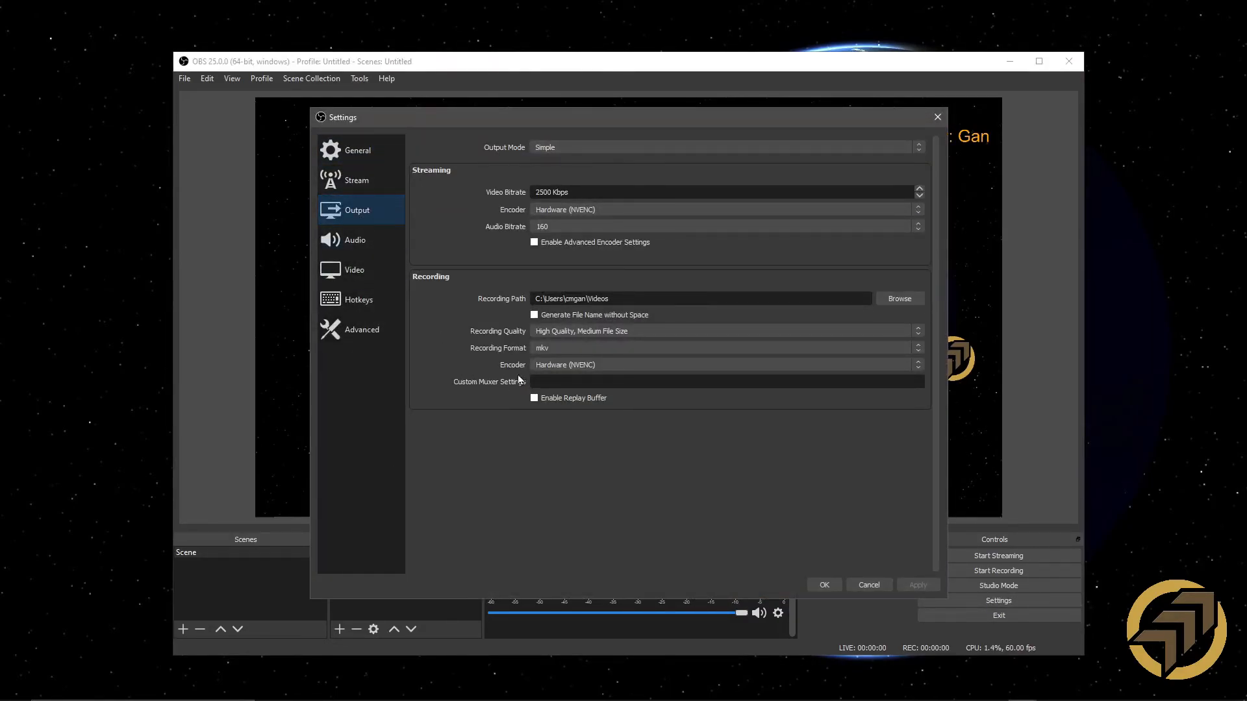
pyautogui.click(559, 349)
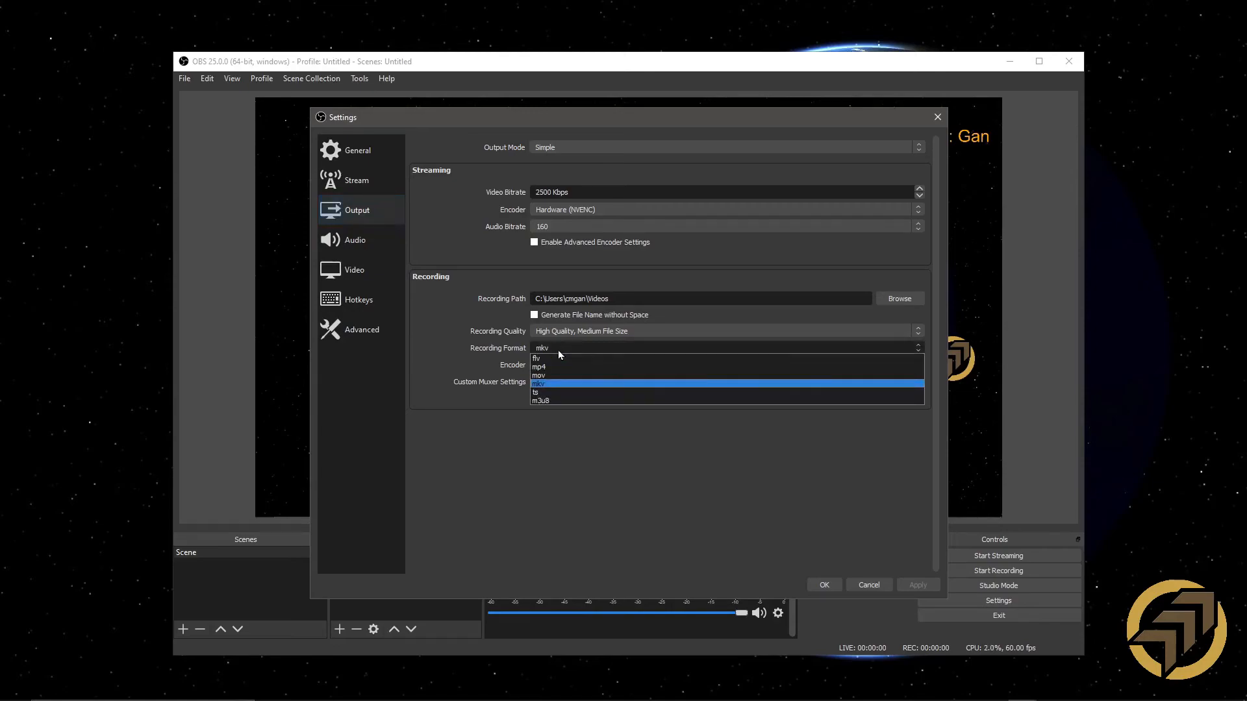
pyautogui.click(549, 367)
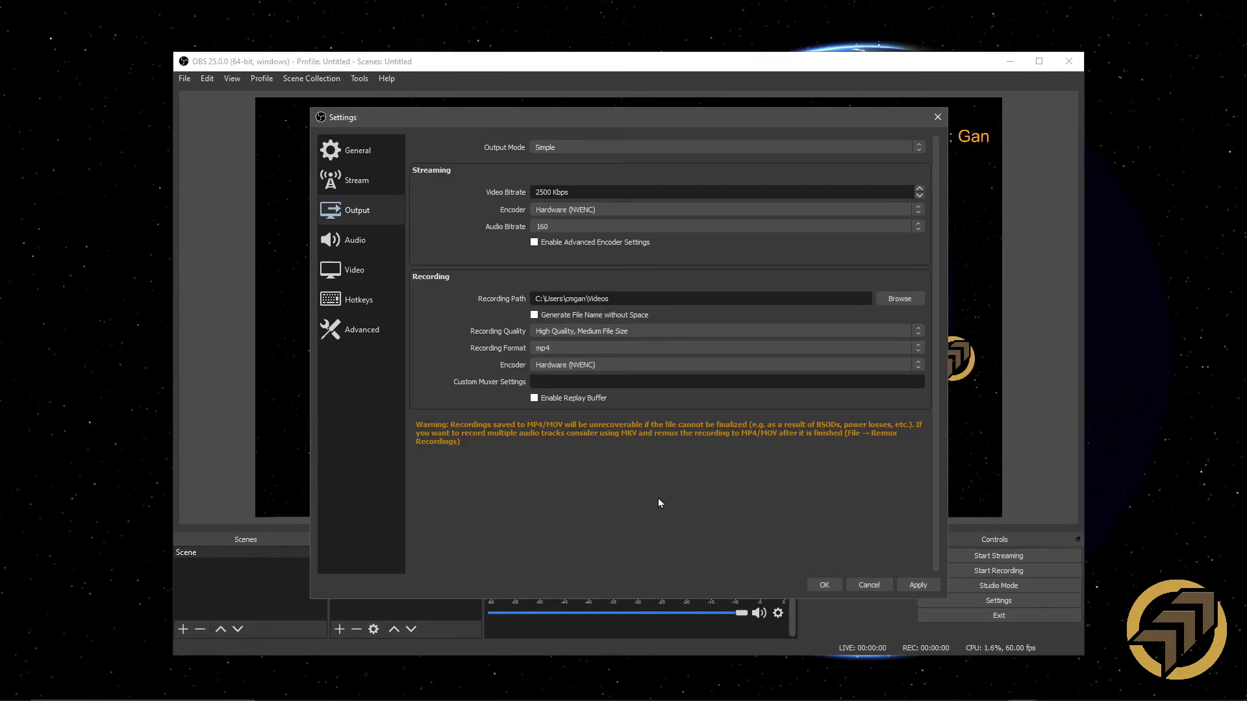
# Set the recording format to mkv in the output settings and accept the settings.
pyautogui.click(556, 349)
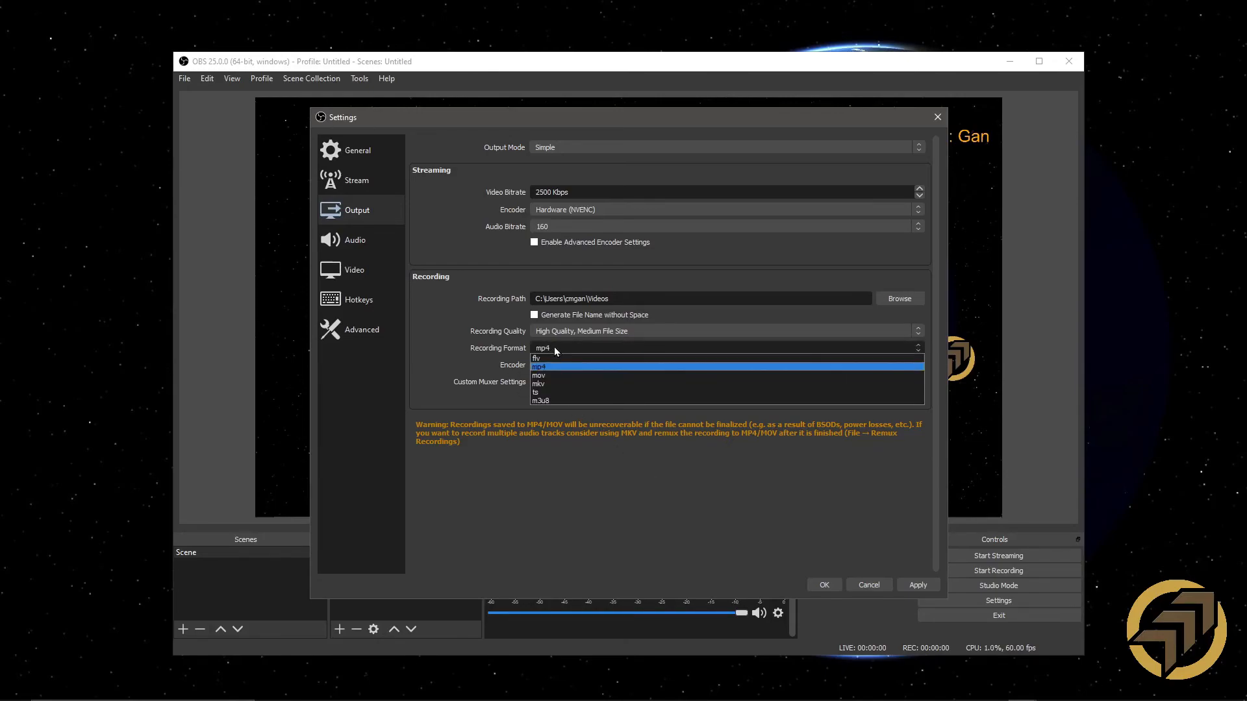
pyautogui.click(549, 385)
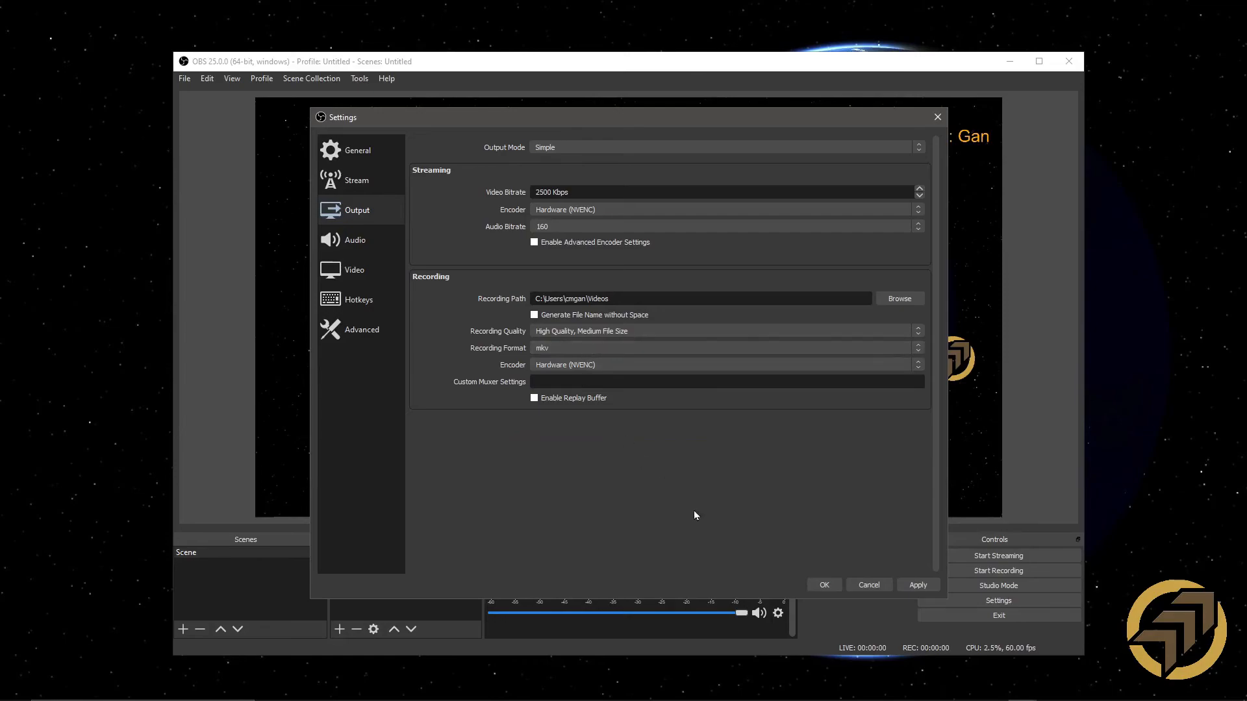
pyautogui.click(824, 585)
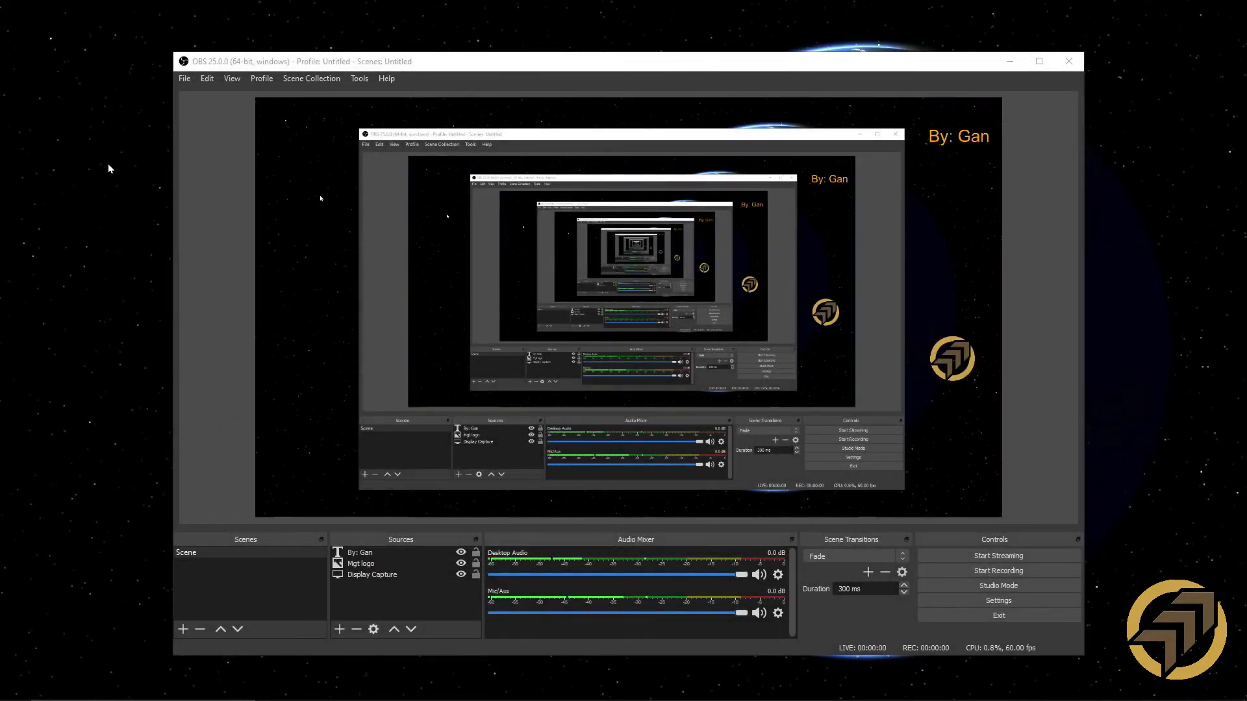
# Show the recordings folder and move its window onto the captured display.
pyautogui.click(184, 79)
pyautogui.click(225, 96)
pyautogui.moveTo(1244, 246); pyautogui.dragTo(178, 148)
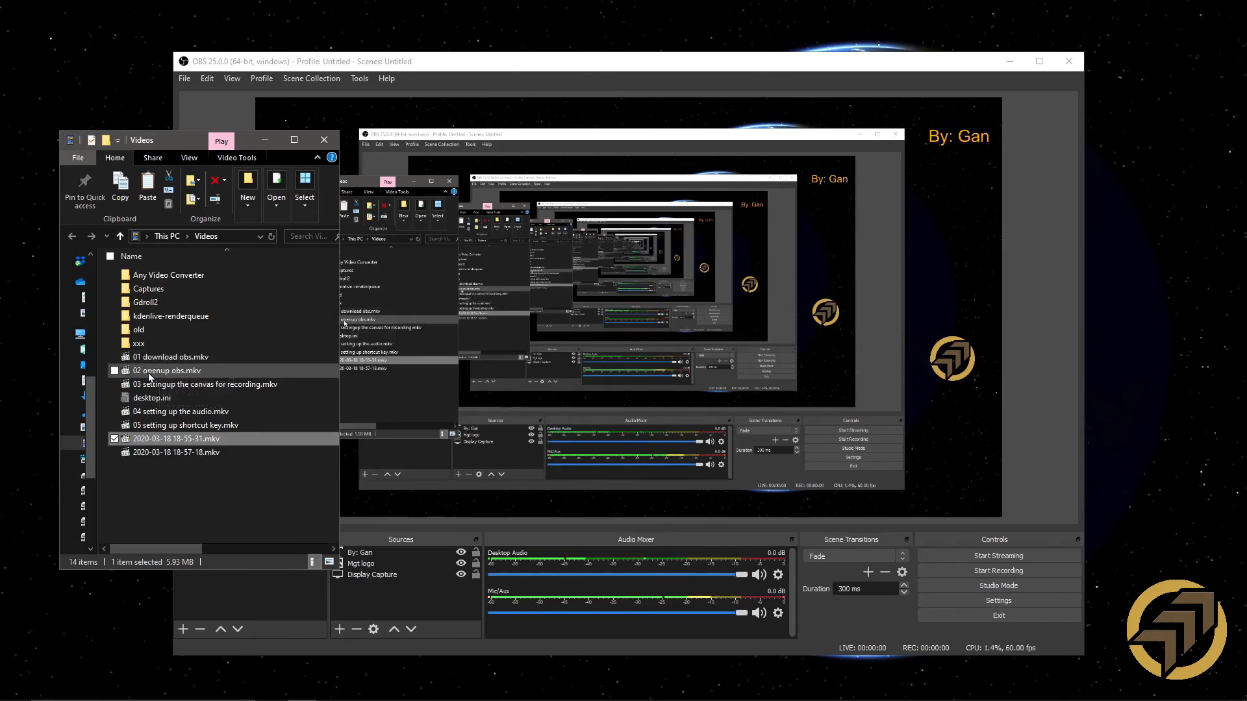
pyautogui.click(172, 440)
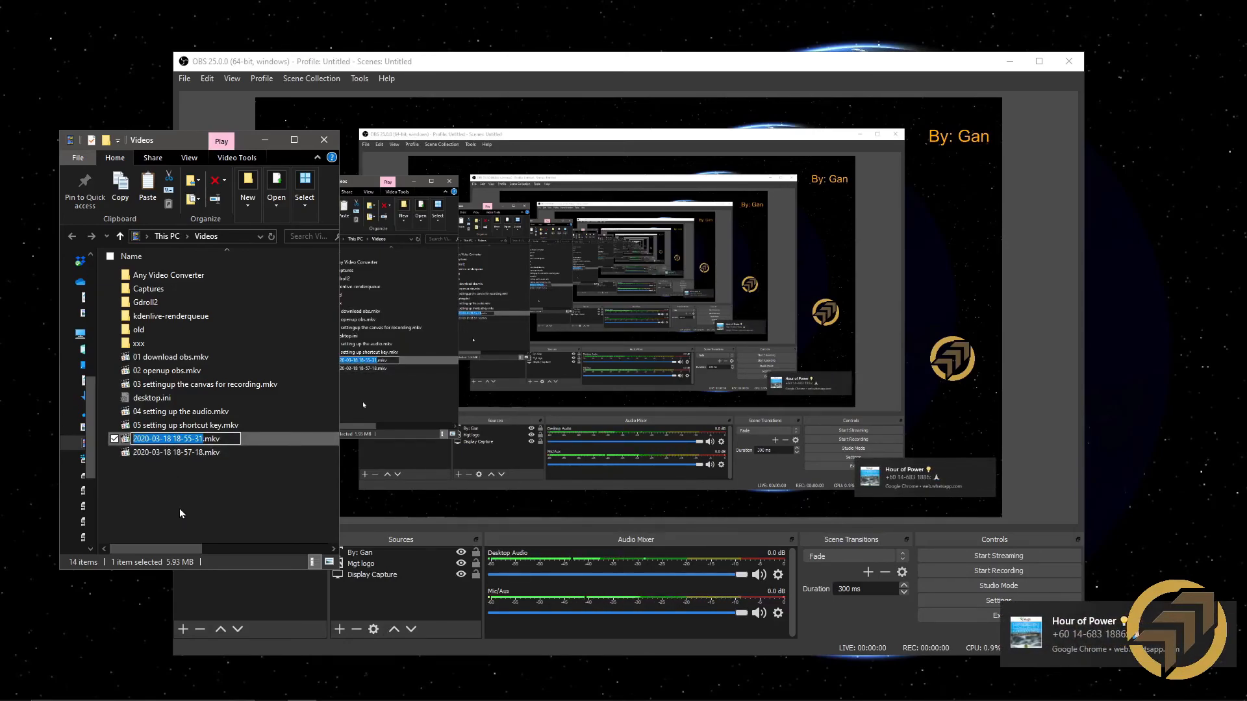
pyautogui.write('06')
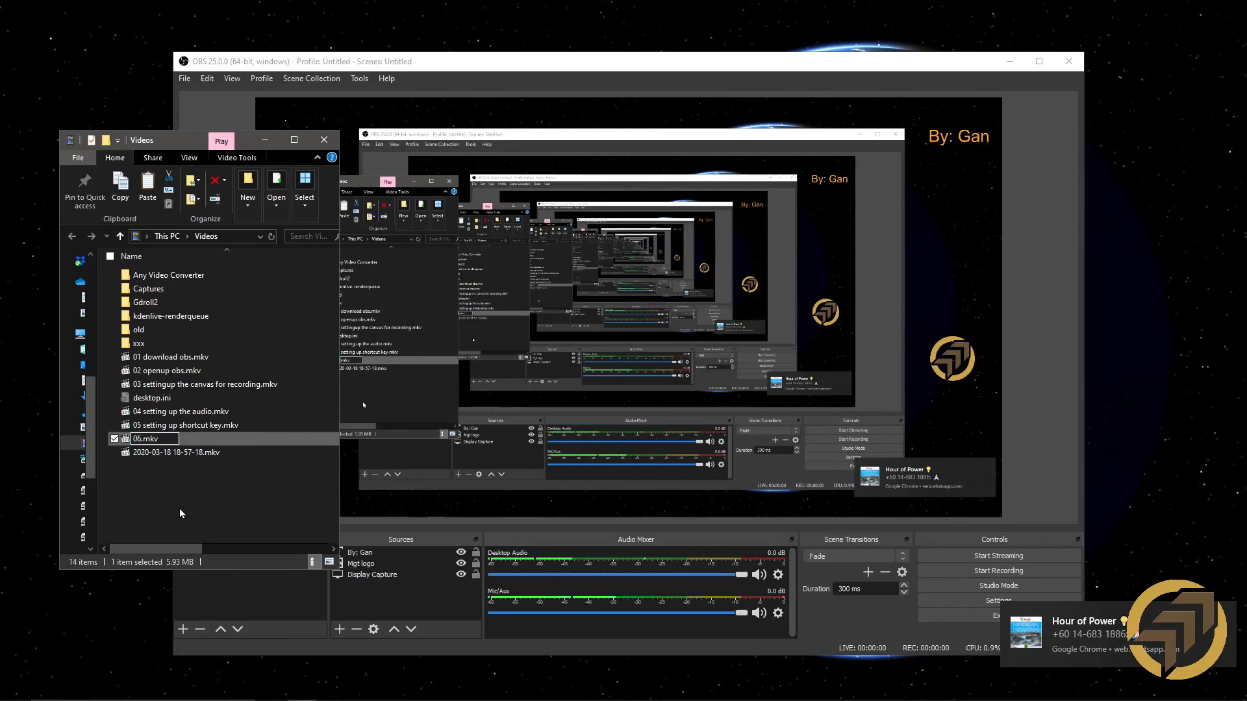
pyautogui.write(' chnage')
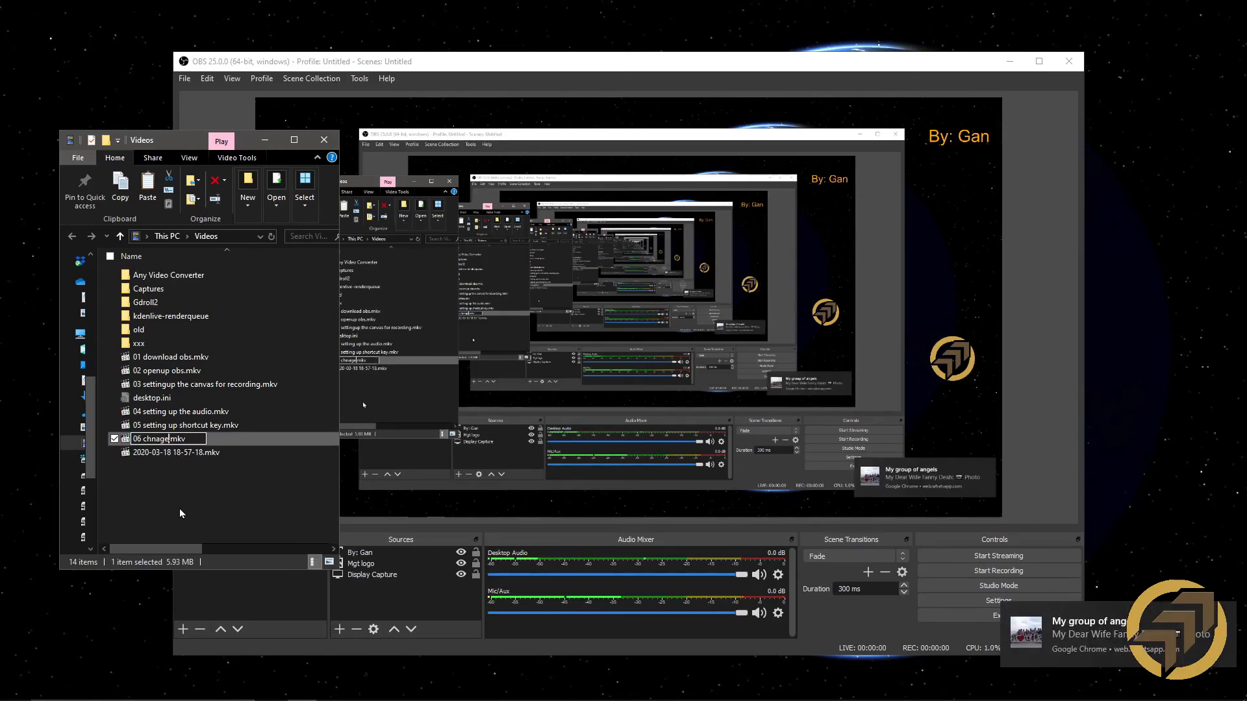
pyautogui.press('BackSpace')
pyautogui.press('BackSpace')
pyautogui.press('BackSpace')
pyautogui.press('BackSpace')
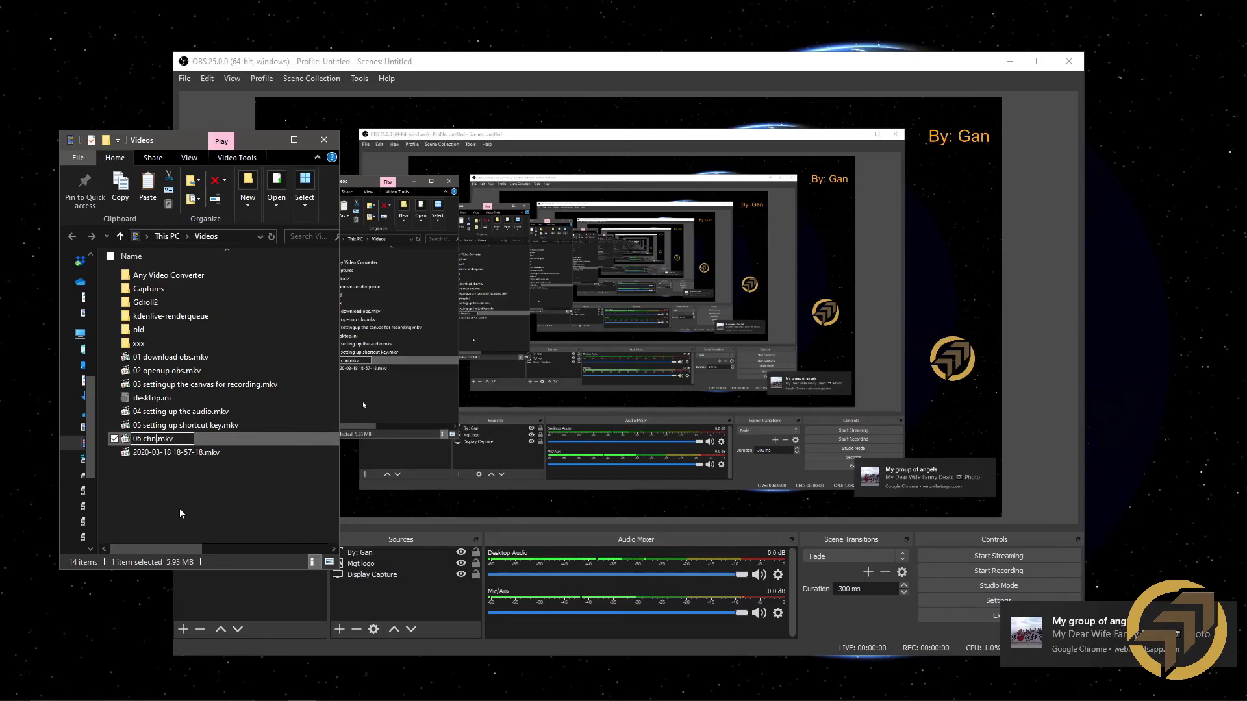
pyautogui.write('ange vi')
pyautogui.write('deo fo')
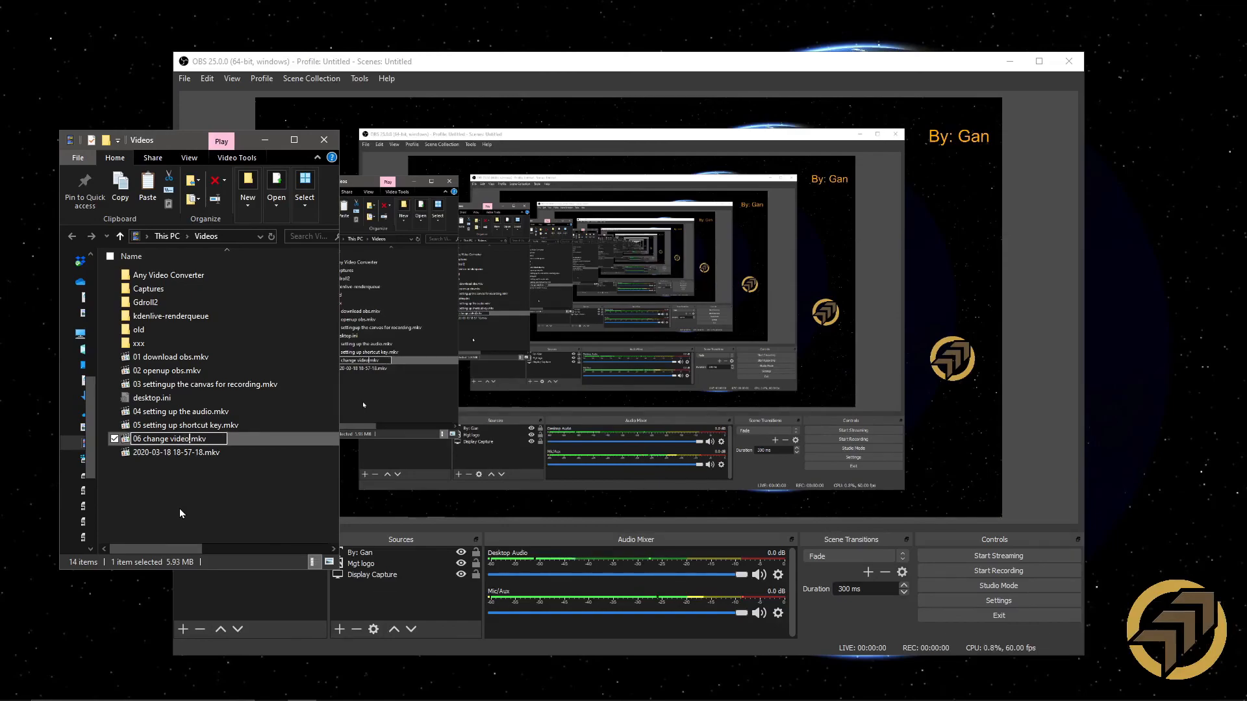
pyautogui.write('rmat')
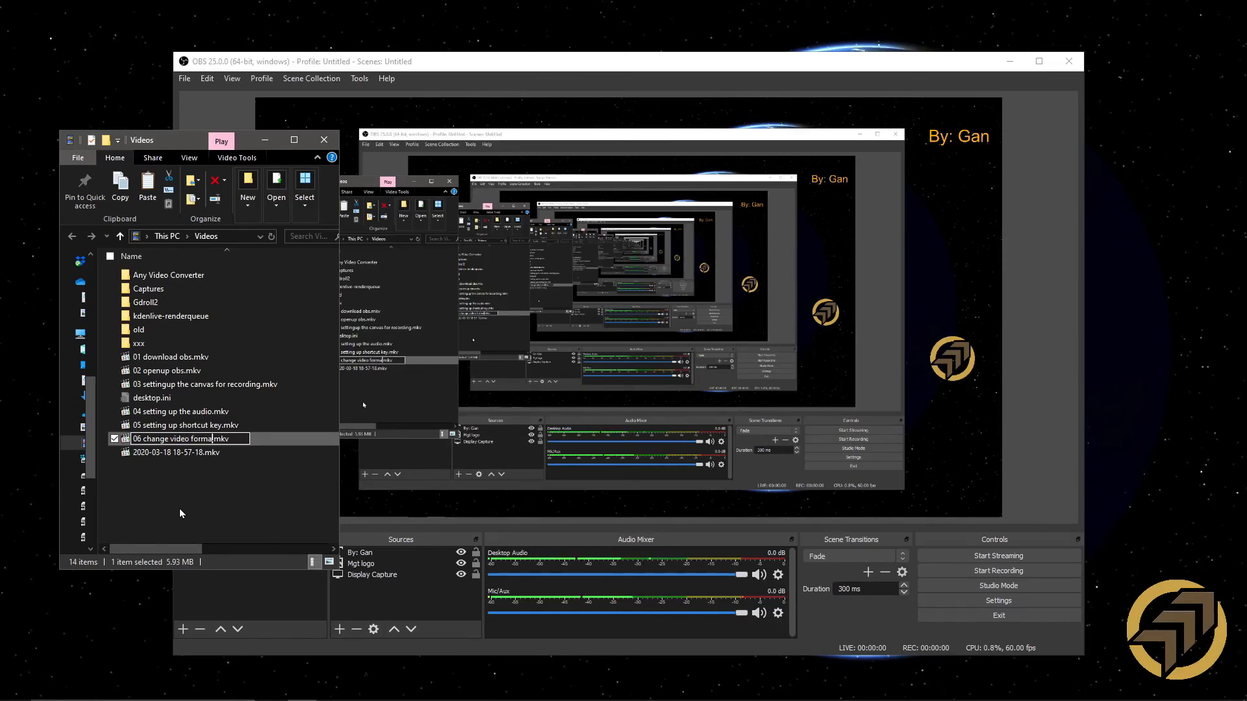
pyautogui.write(' from mkv to mp4')
pyautogui.click(179, 508)
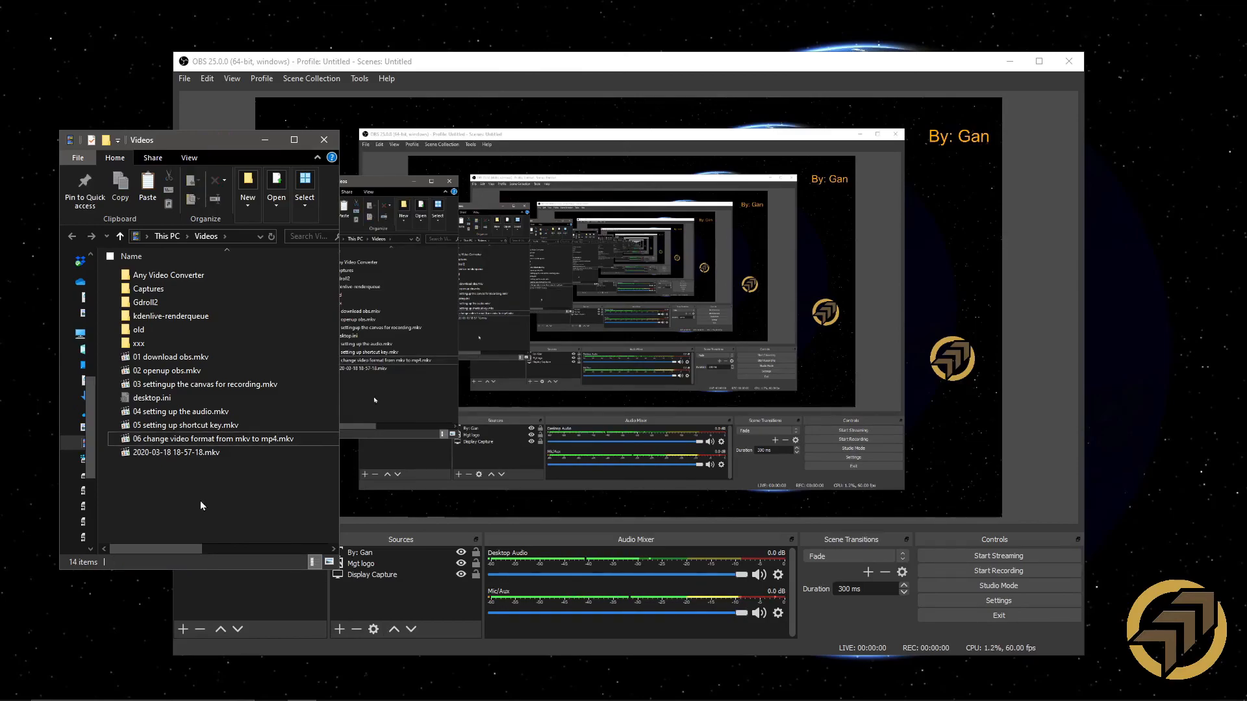